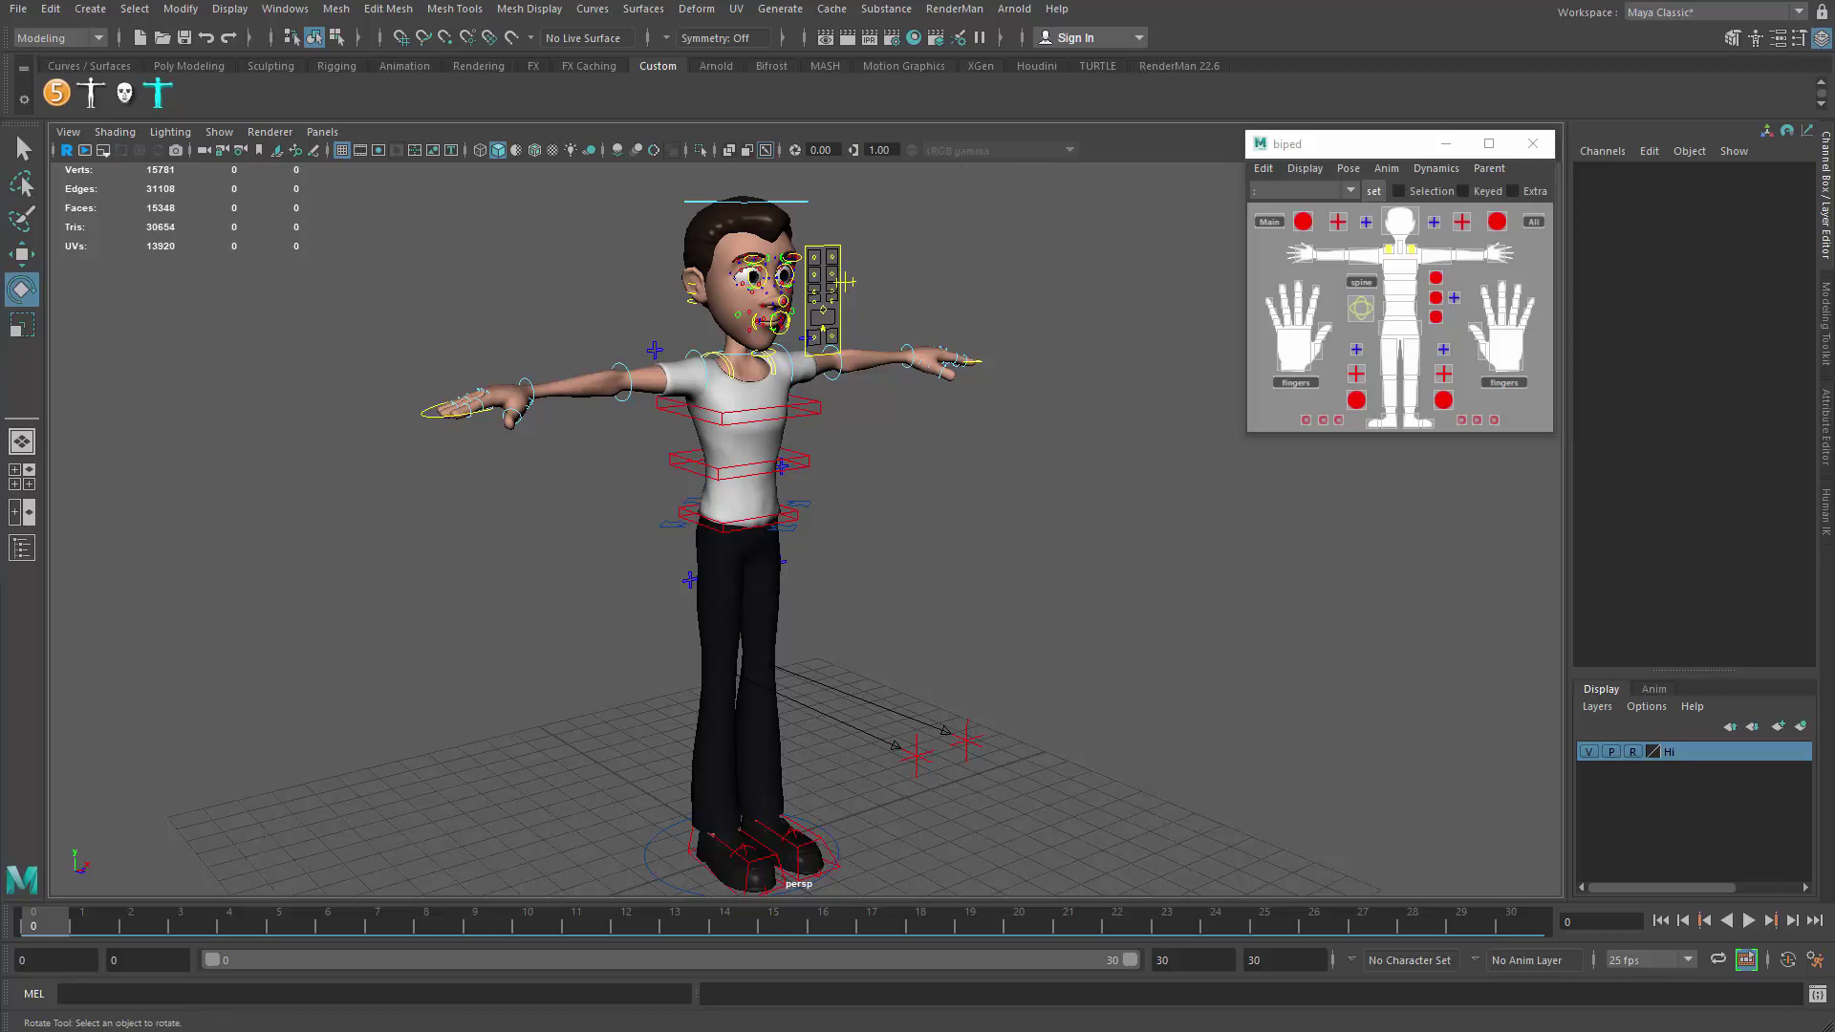
Lower the right arm to the character's side with the FK shoulder at about 78° in Y and key its FK controls at frame 0.
key("alt+Tab")
left_click(696, 353)
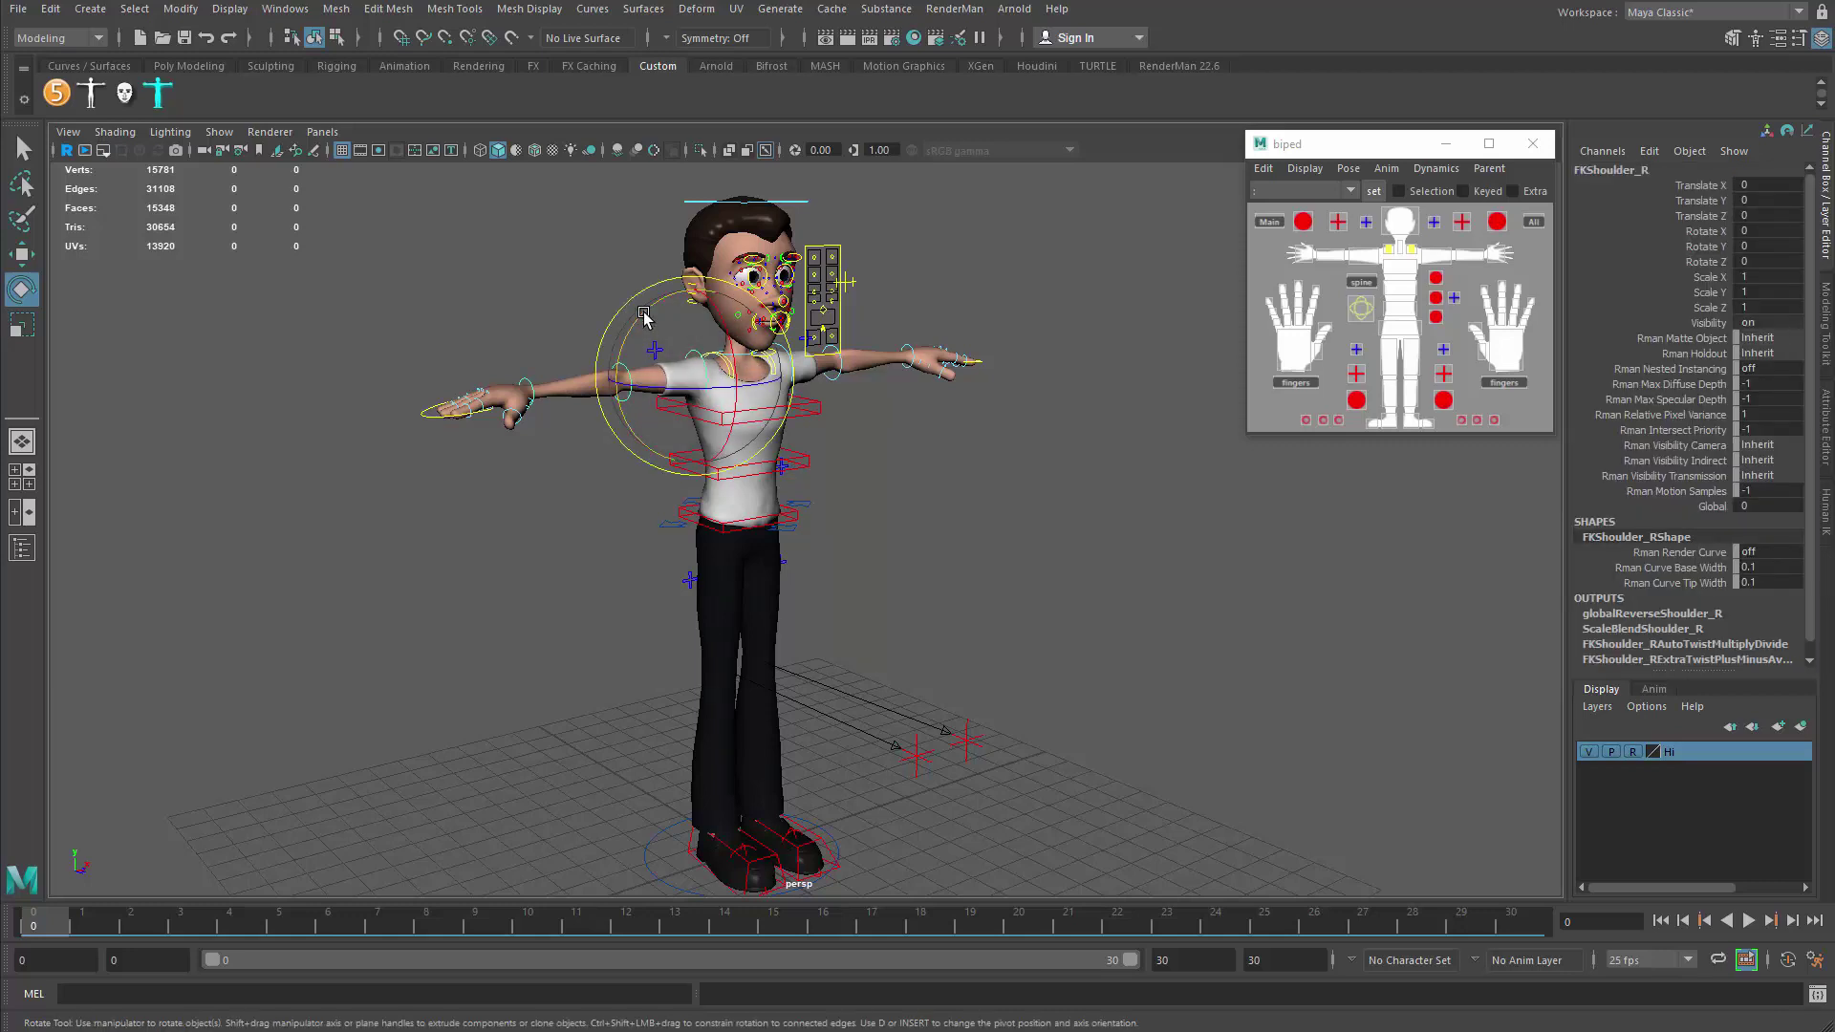
left_click_drag(673, 377, 633, 427)
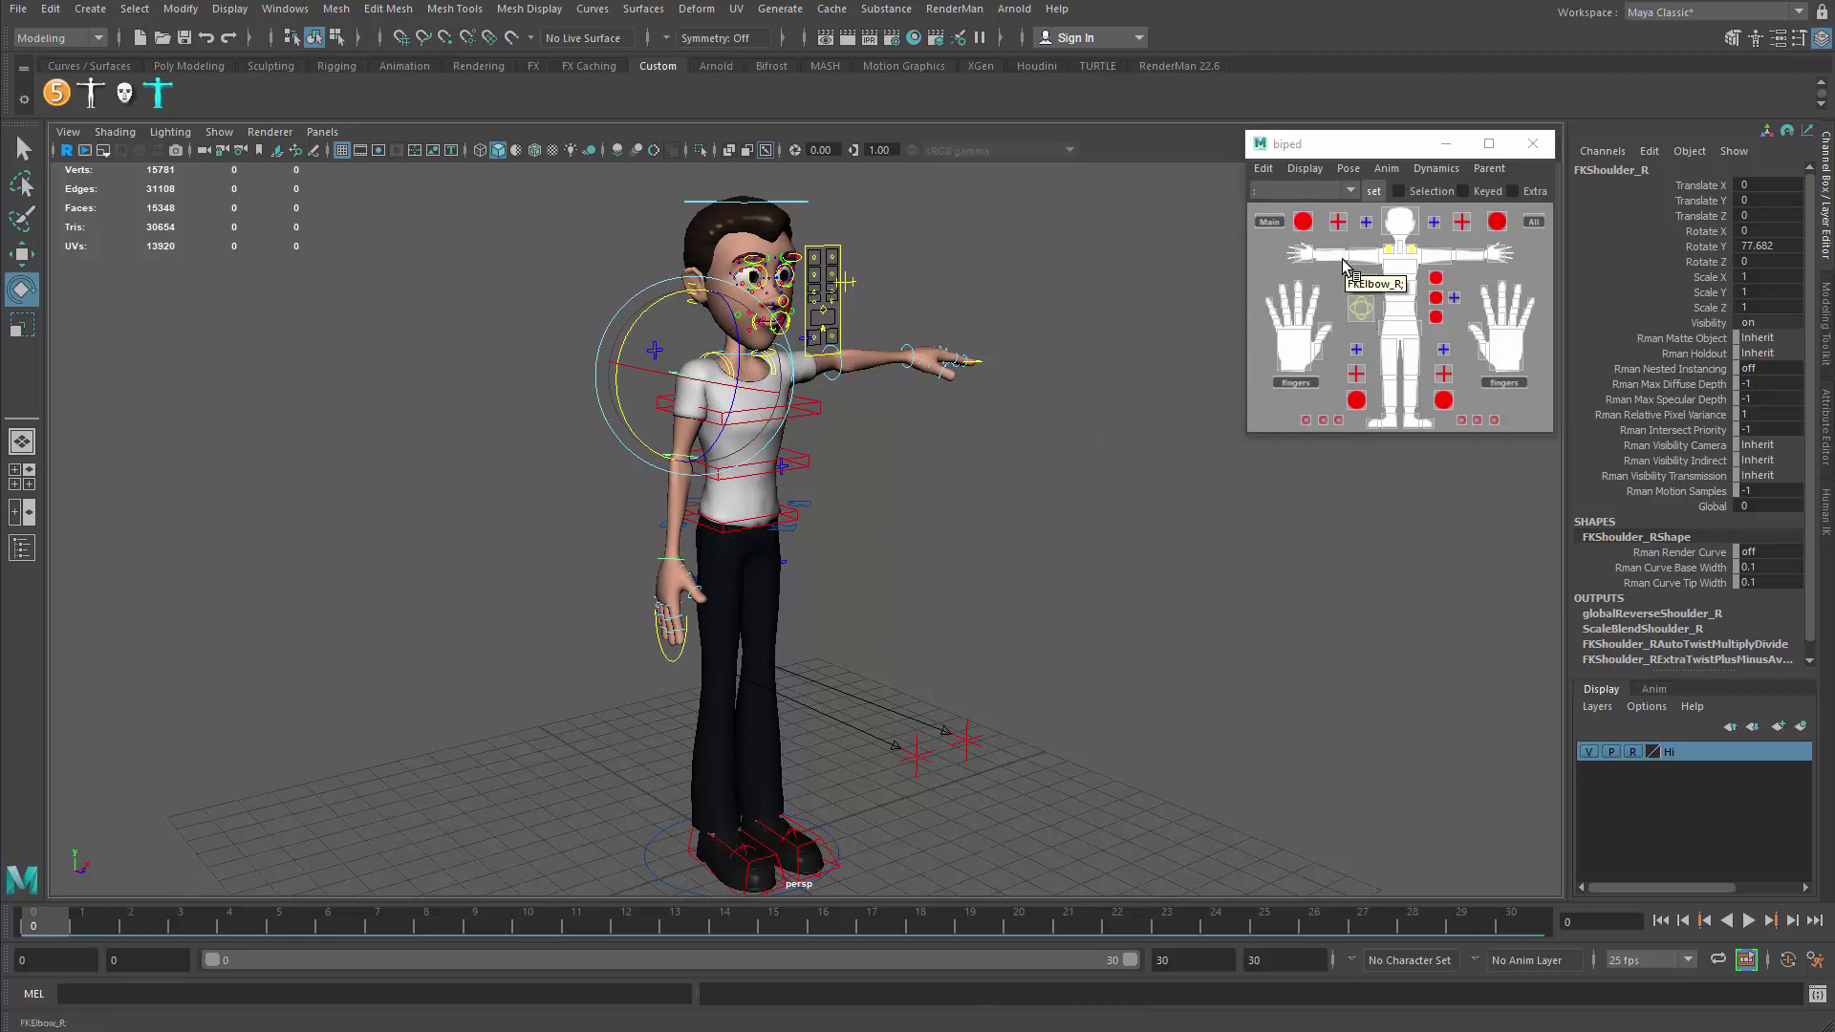
left_click(1303, 257)
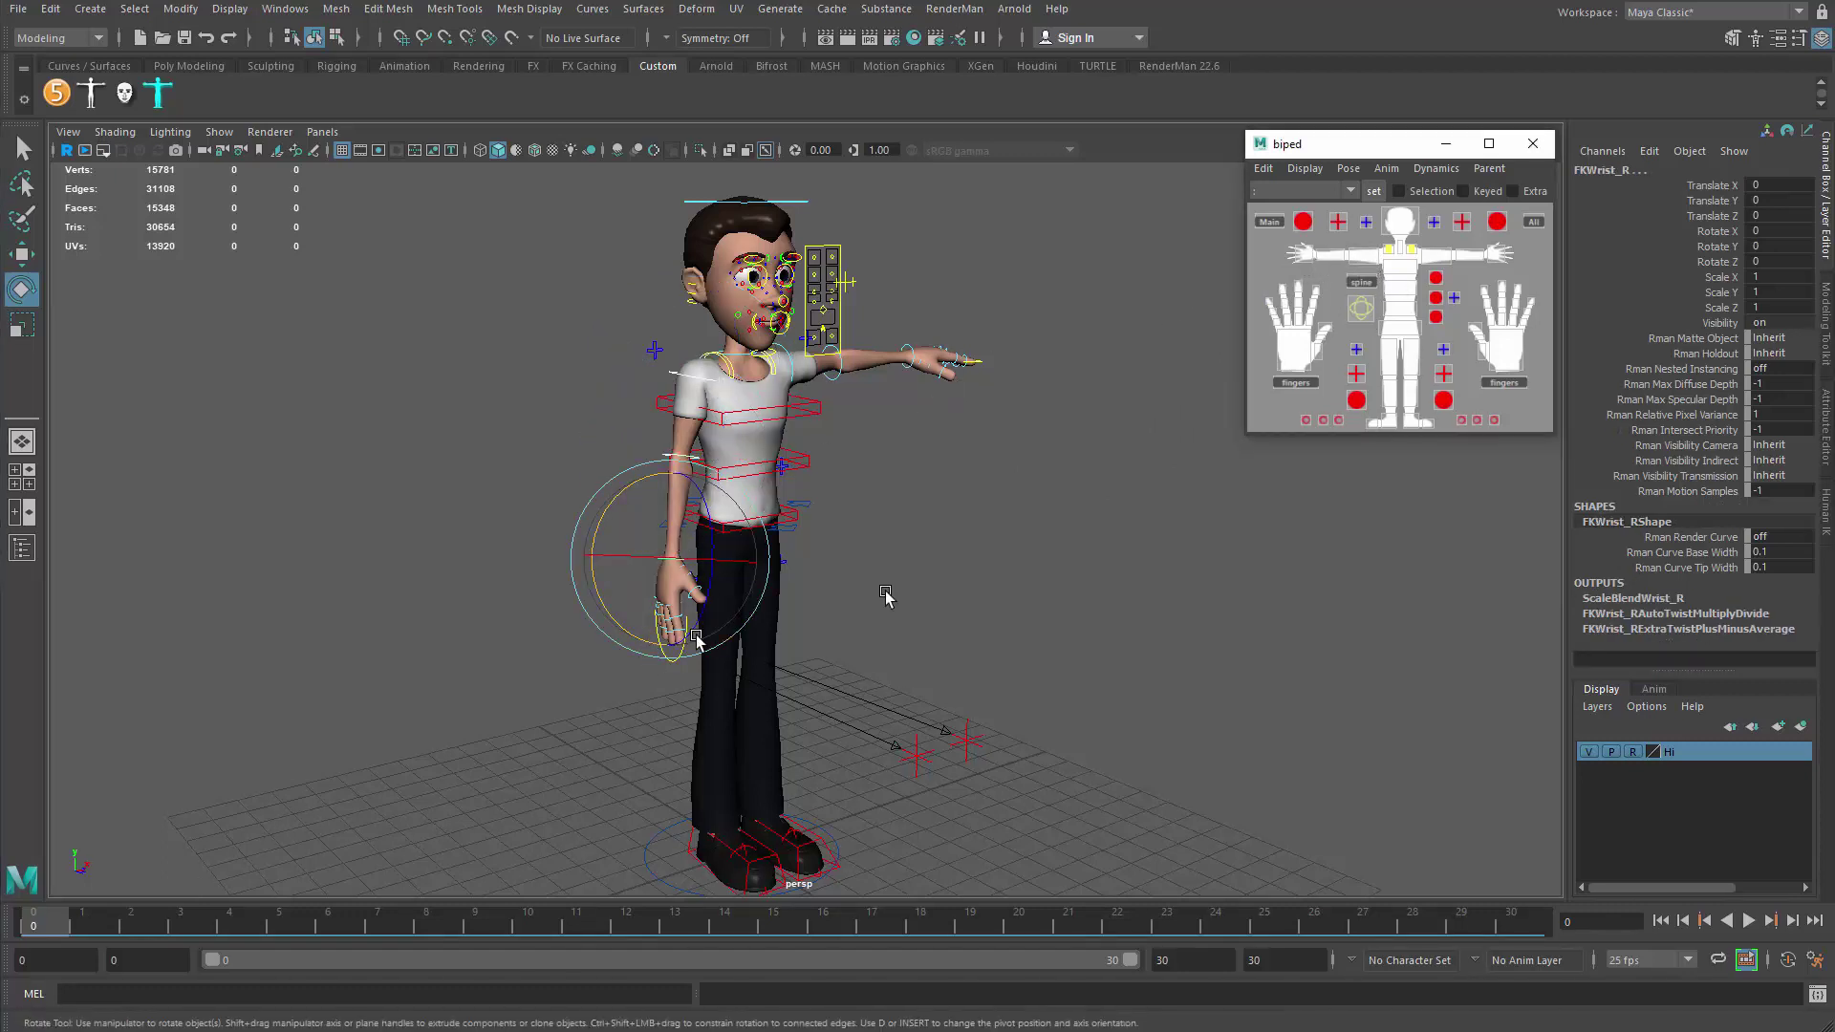
key("s")
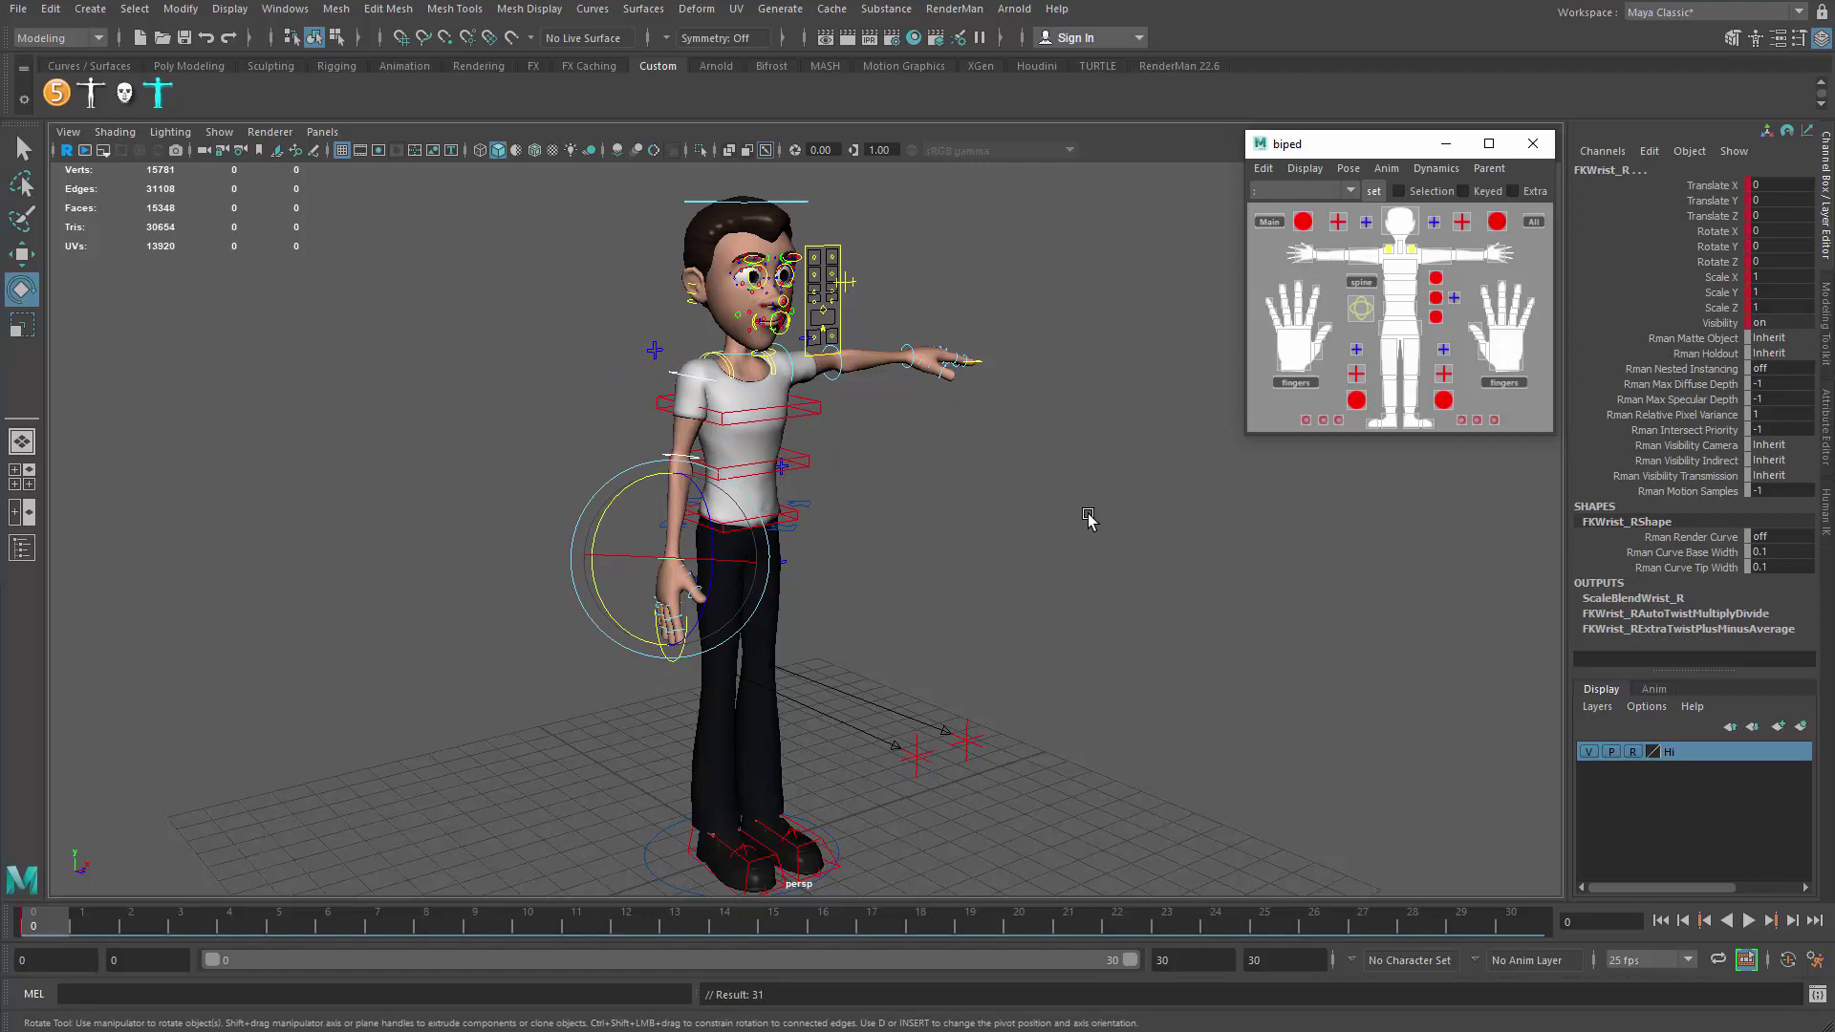
Pose the raised right arm at frame 15: FK shoulder Z about 68°, elbow Z about 59°, wrist about -73°, -38°, 4°.
left_click_drag(59, 925, 724, 932)
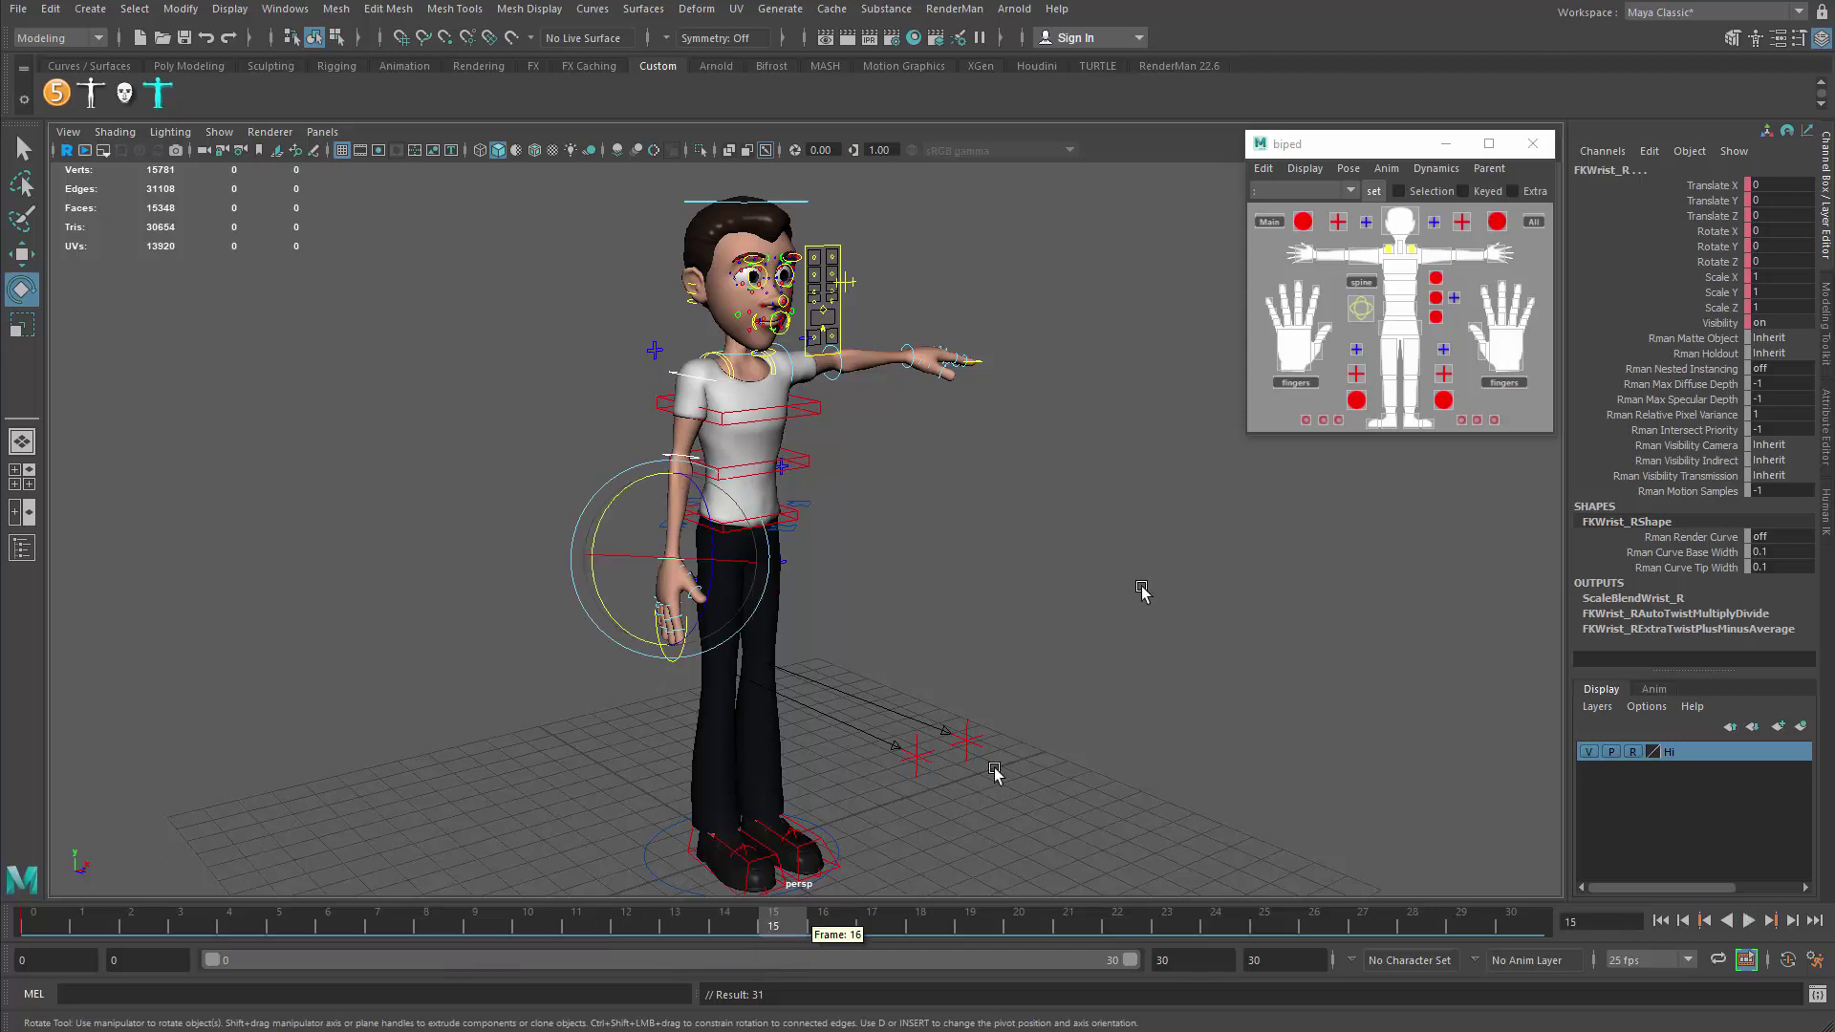
left_click(1373, 261)
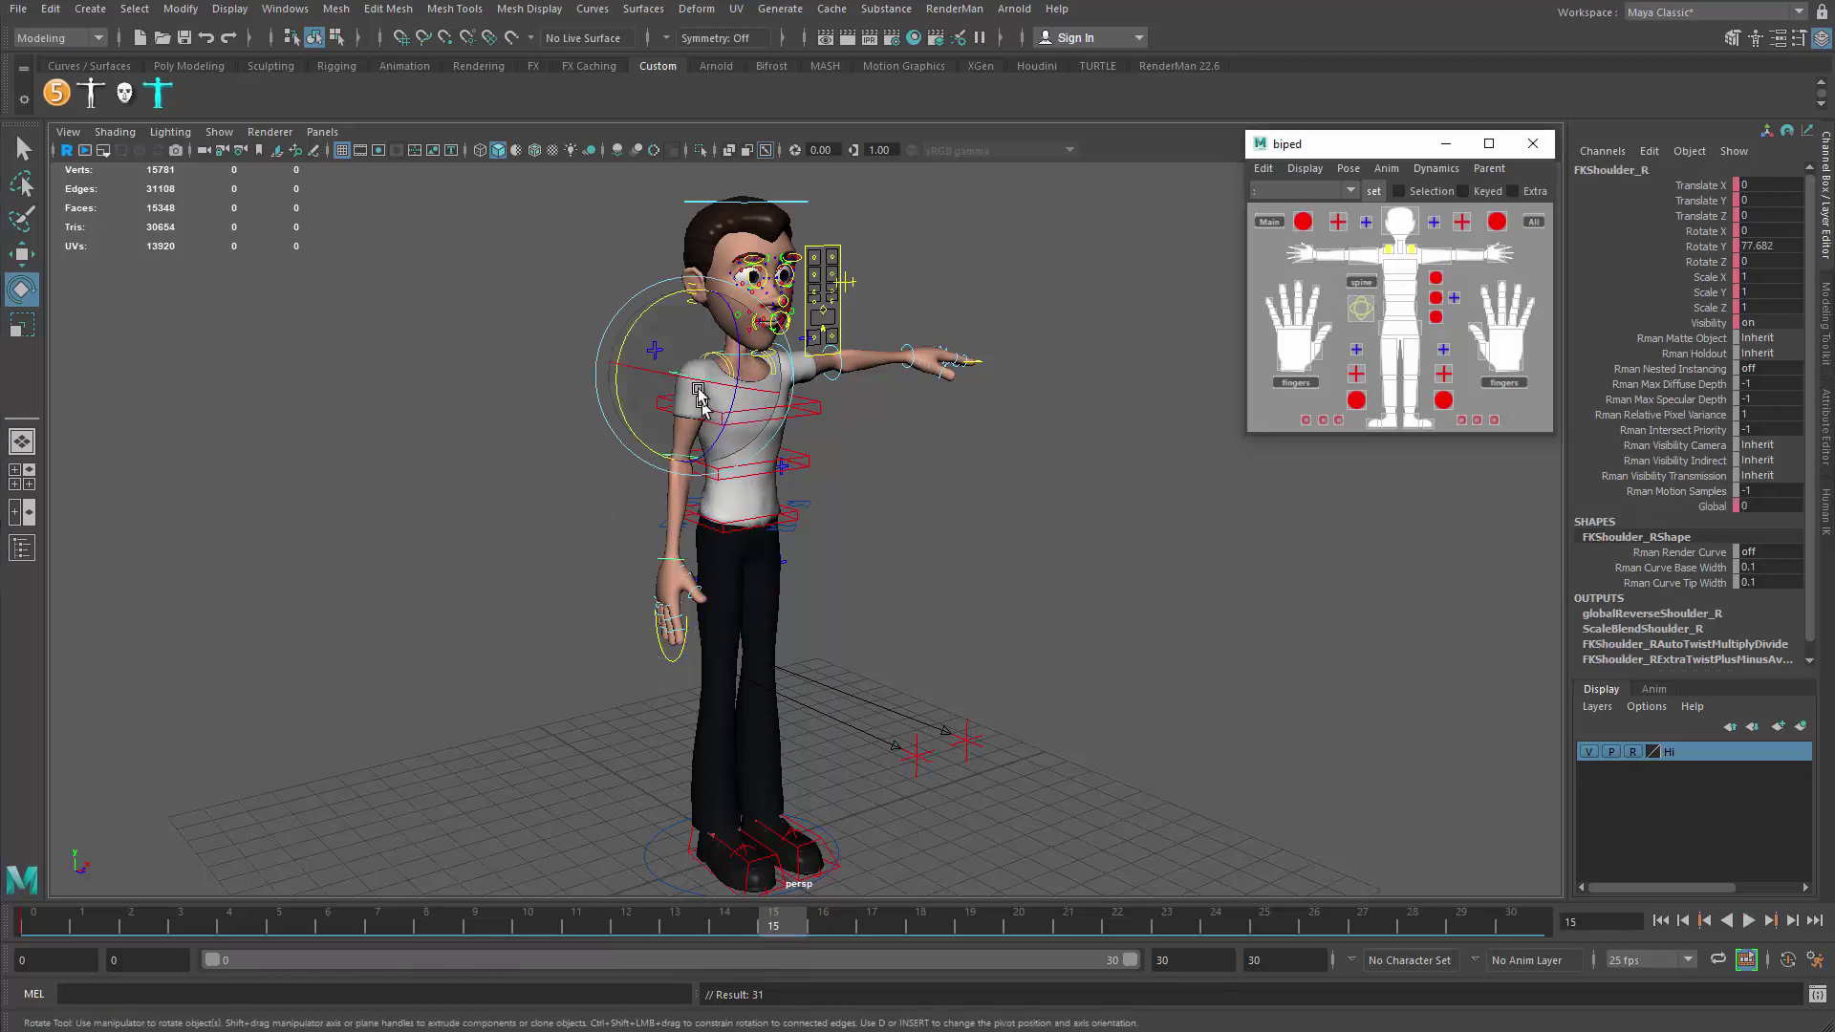
left_click_drag(744, 335, 729, 282)
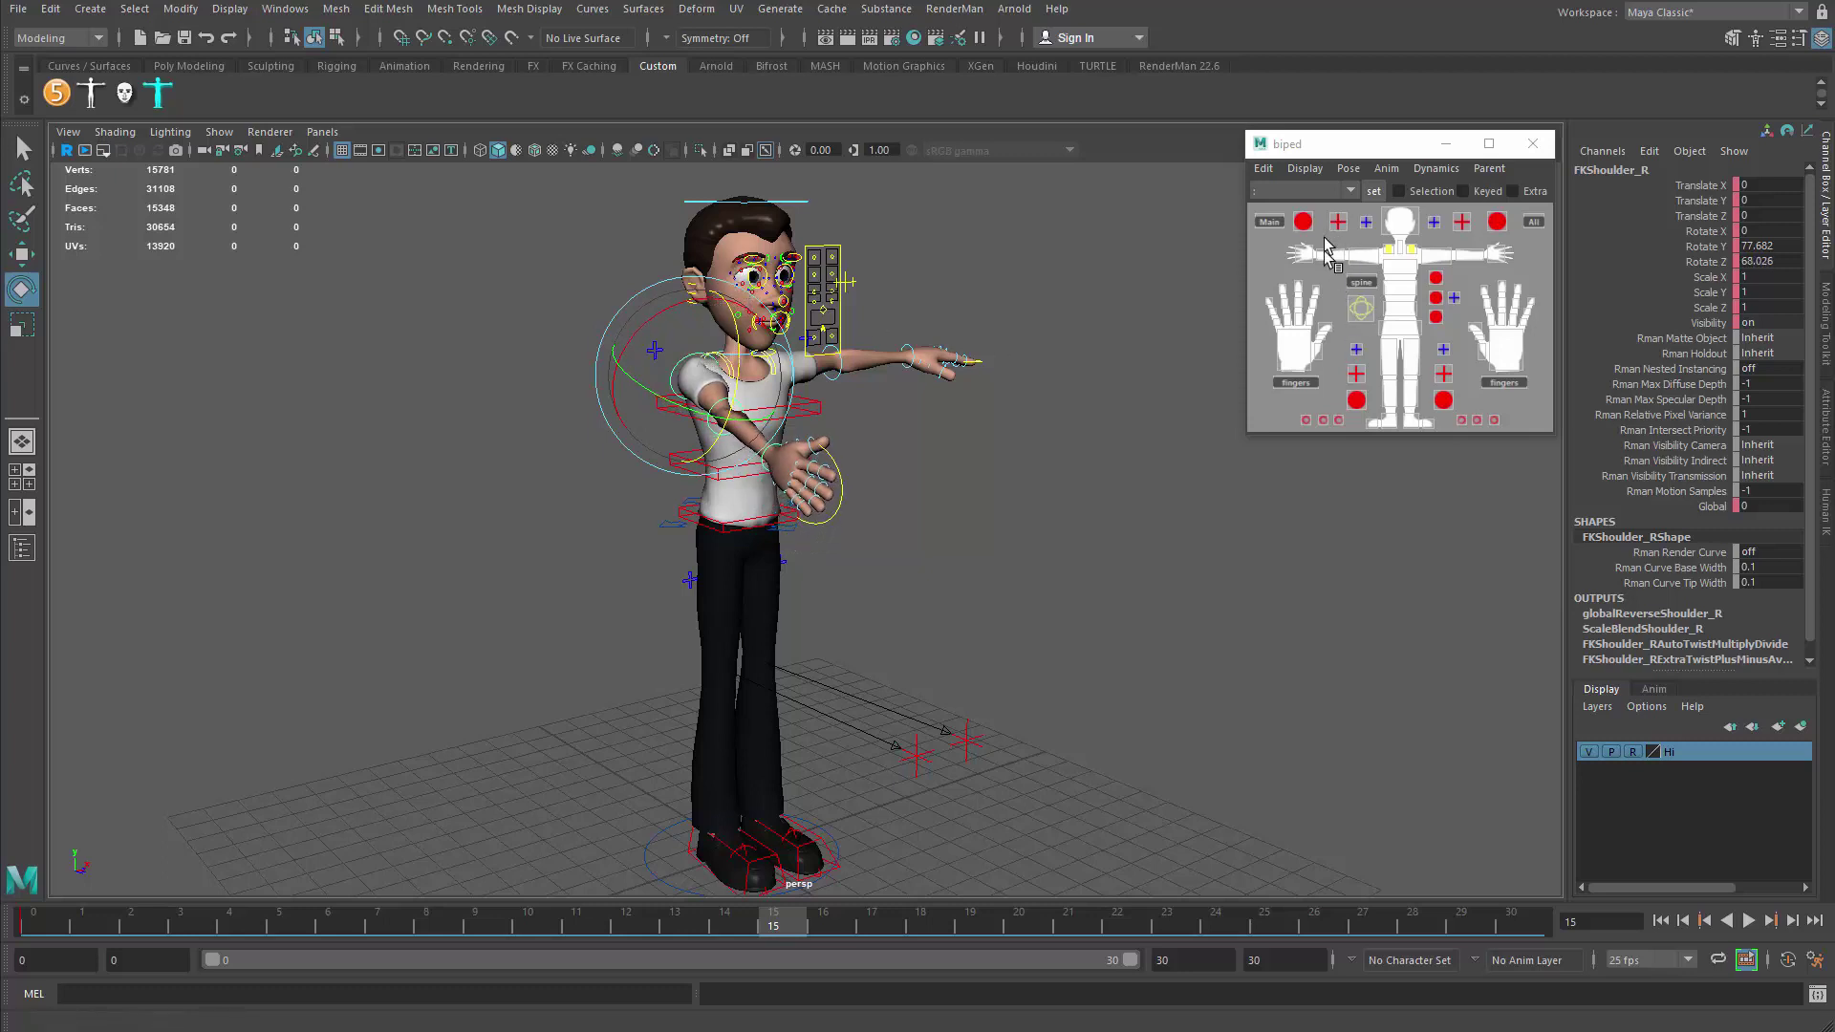
left_click(1355, 350)
left_click_drag(770, 401, 756, 344)
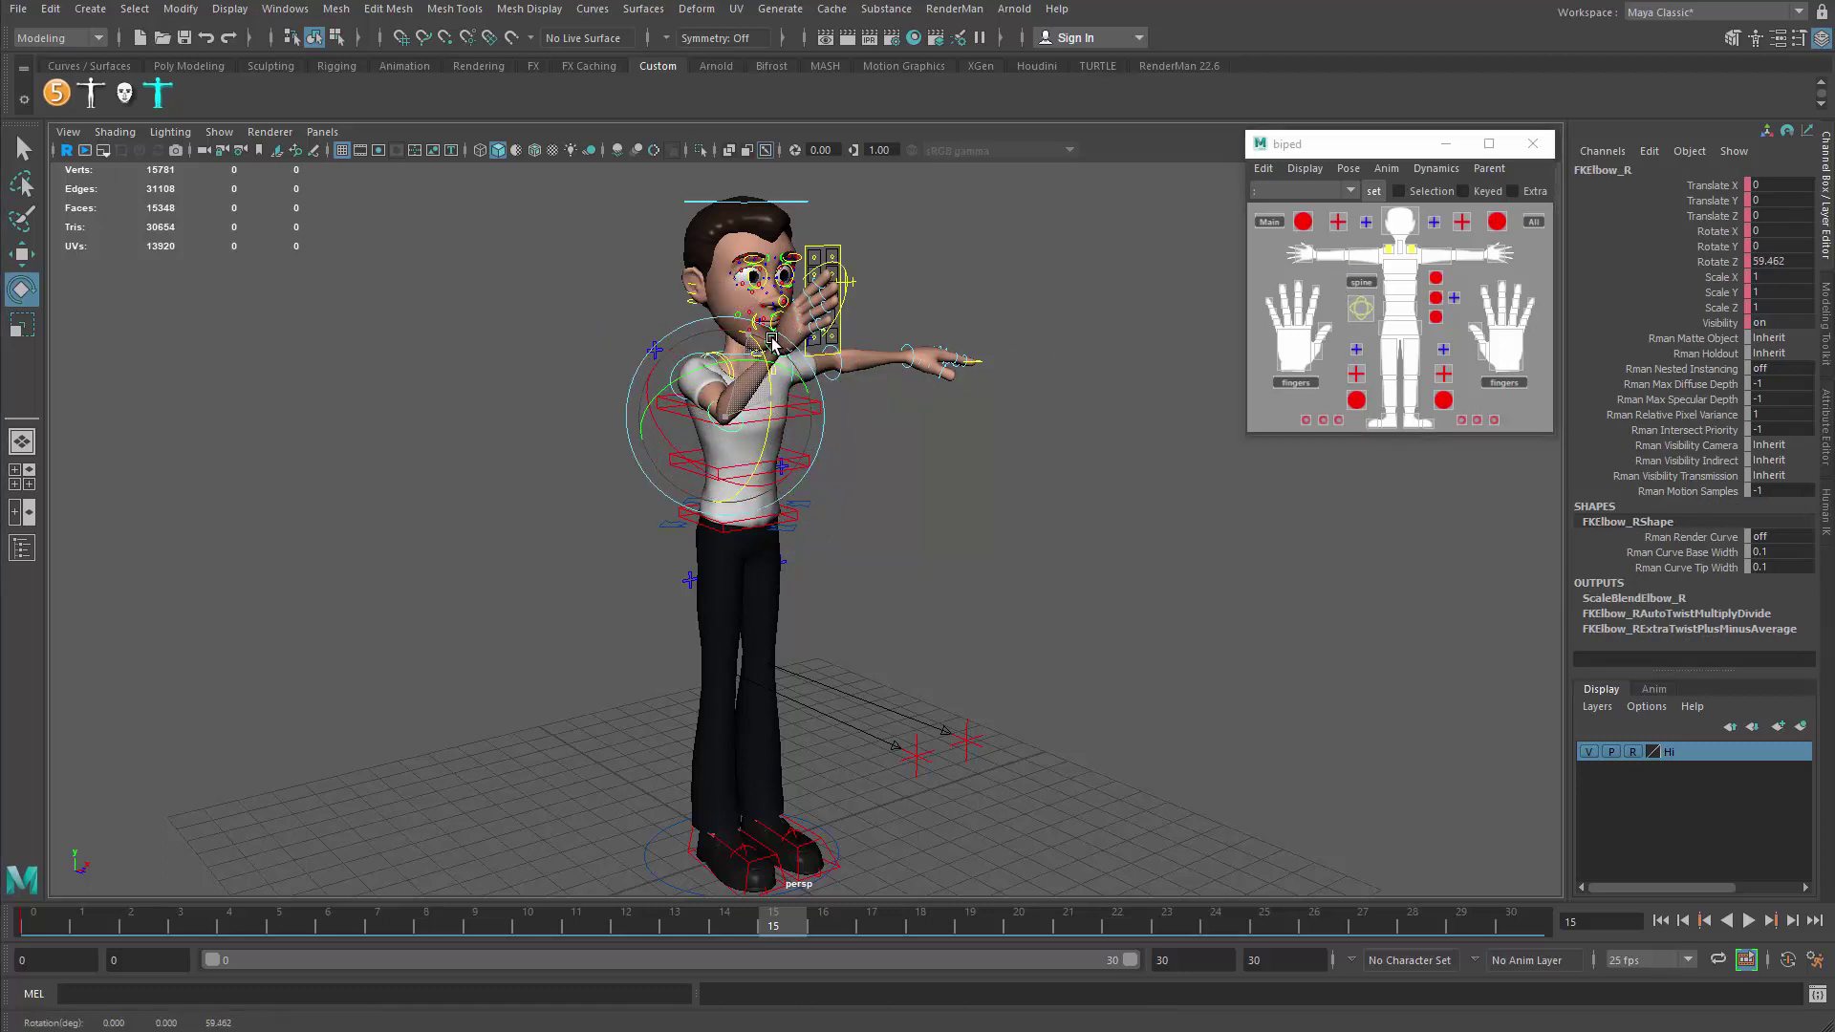
left_click(1304, 256)
mouse_move(766, 336)
left_mouse_down()
mouse_move(751, 356)
mouse_move(741, 314)
left_mouse_up()
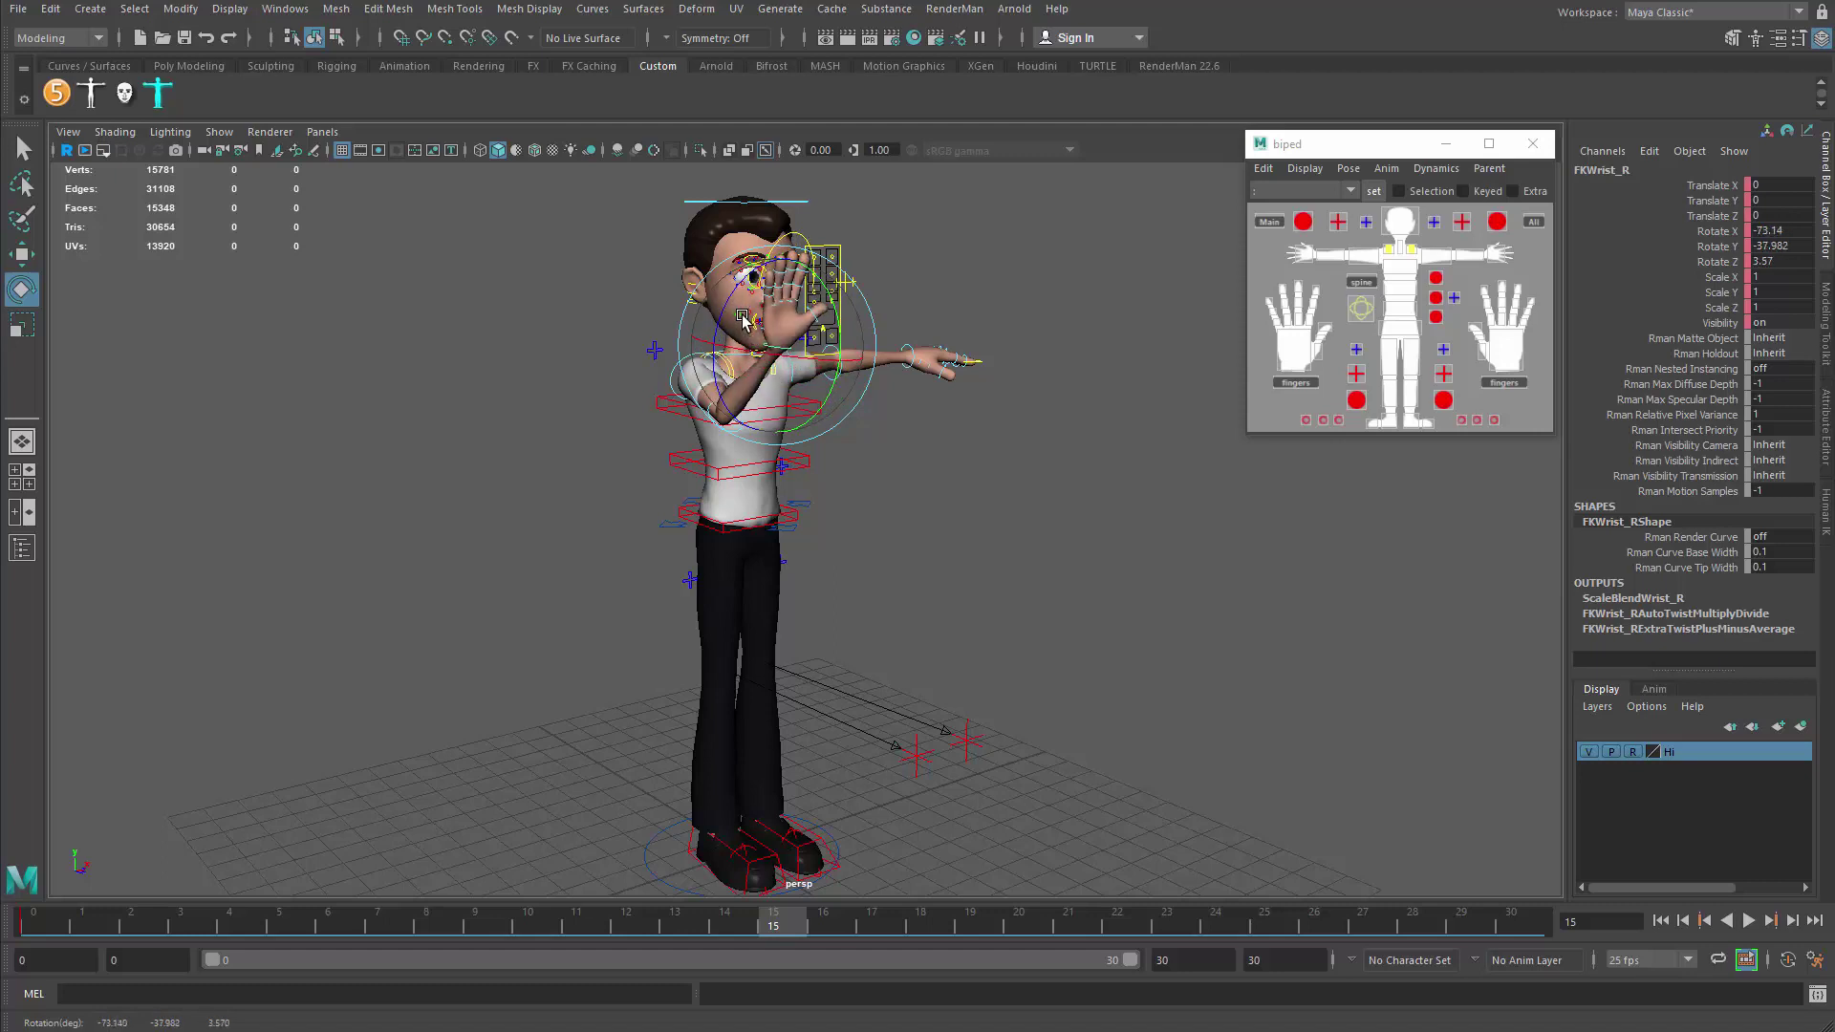
Key the right arm's FK shoulder and elbow controls at frame 15.
left_click(1304, 258)
left_click(1322, 257)
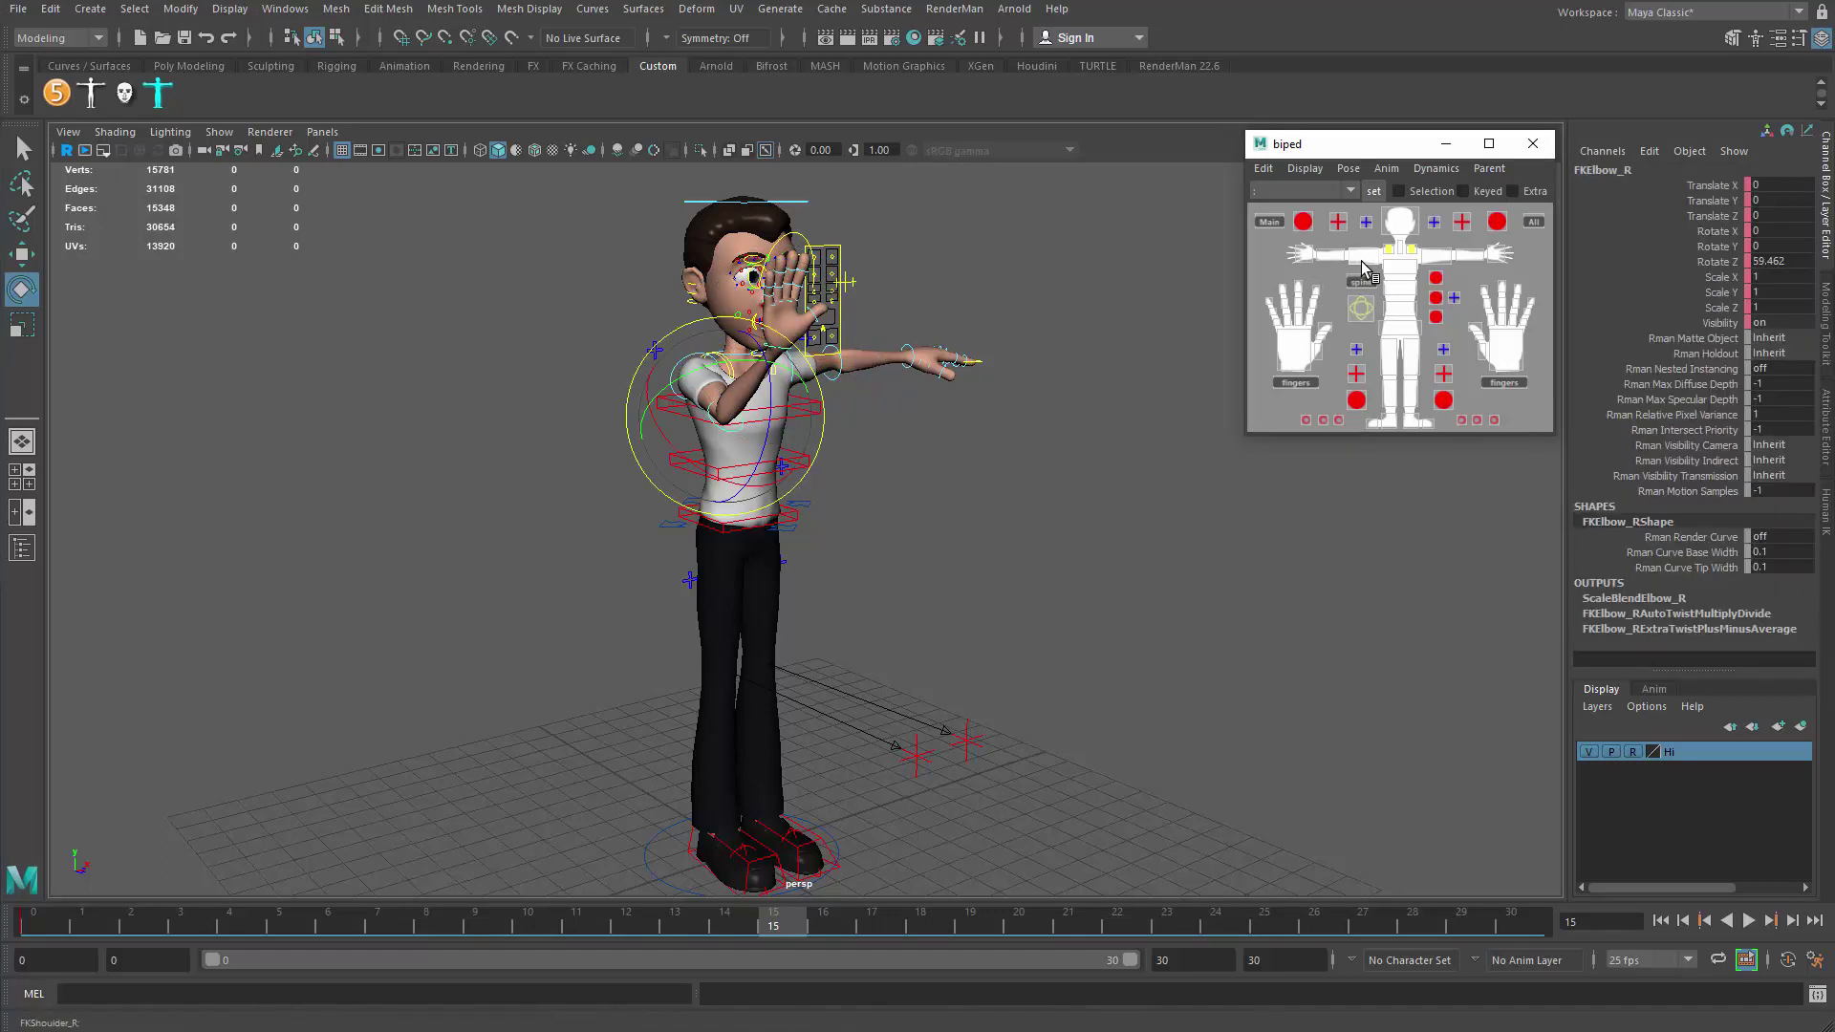
left_click(1364, 270)
key("s")
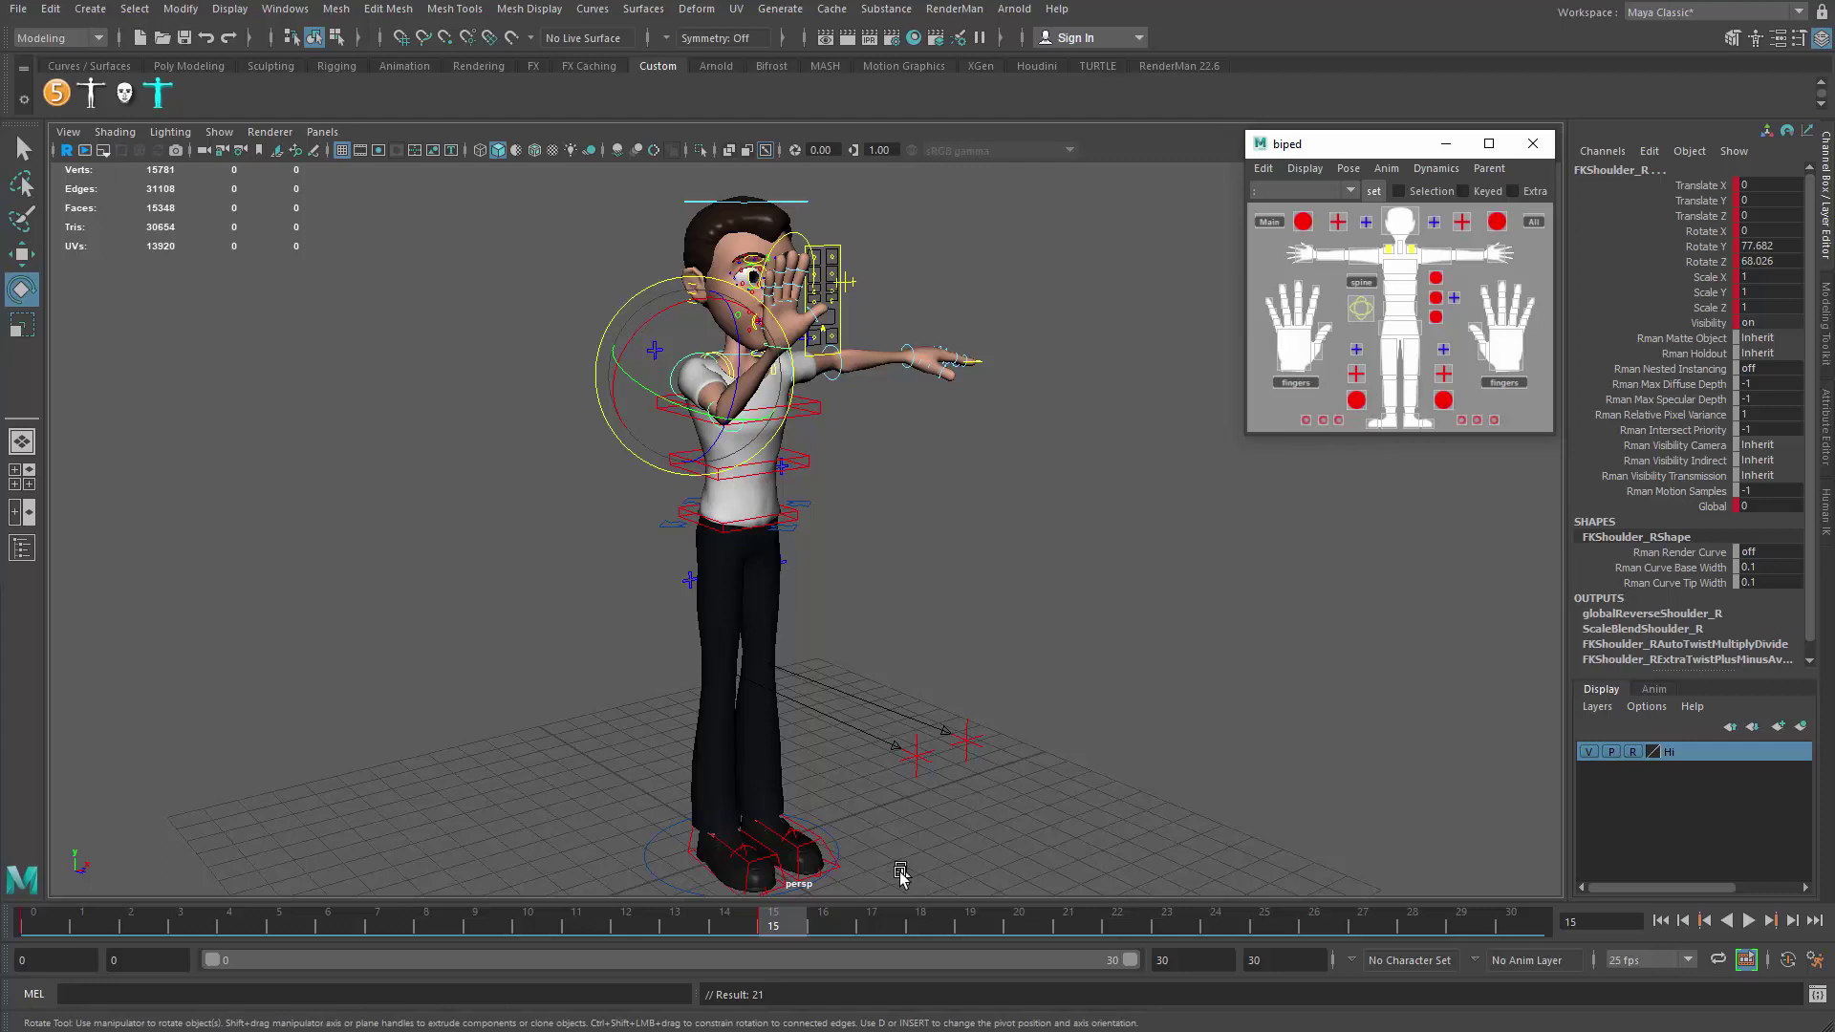
Rotate the right FK wrist again to about -78°, -45°, 7° with the palm facing forward and key it at frame 15.
mouse_move(789, 920)
left_mouse_down()
mouse_move(44, 920)
mouse_move(777, 933)
left_mouse_up()
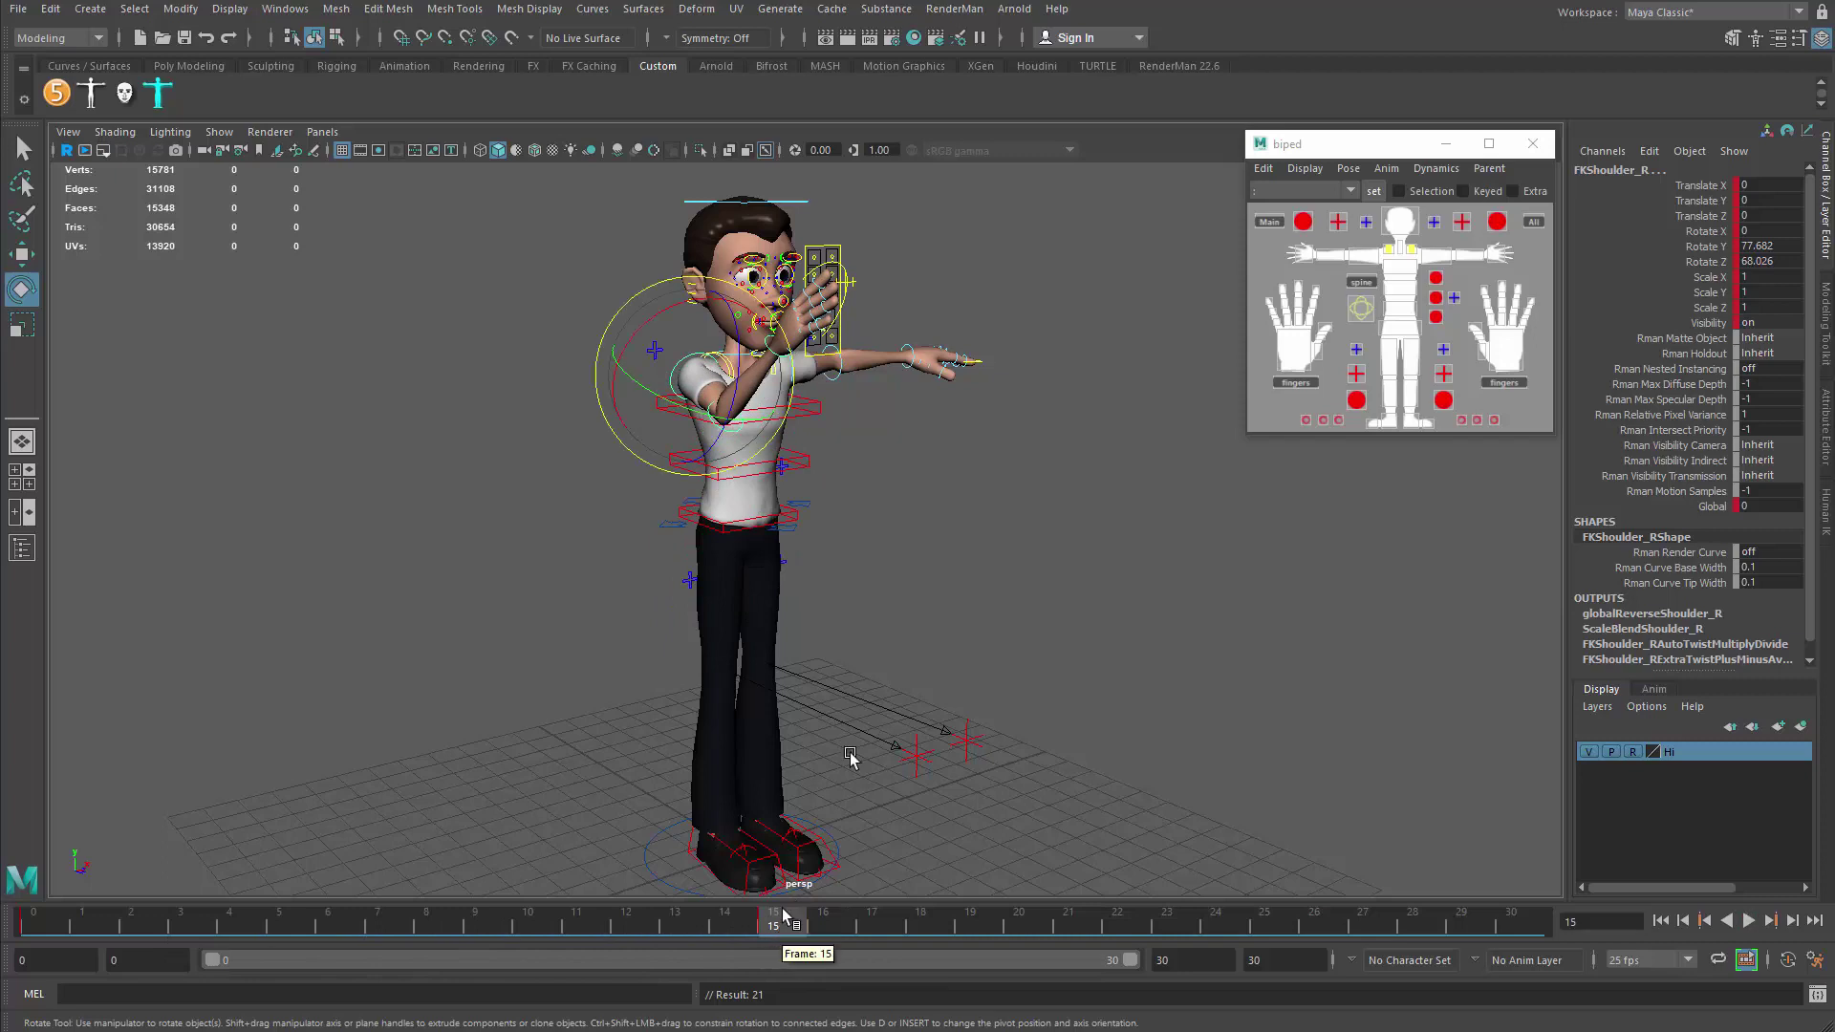
left_click(1311, 255)
left_click_drag(839, 399, 827, 304)
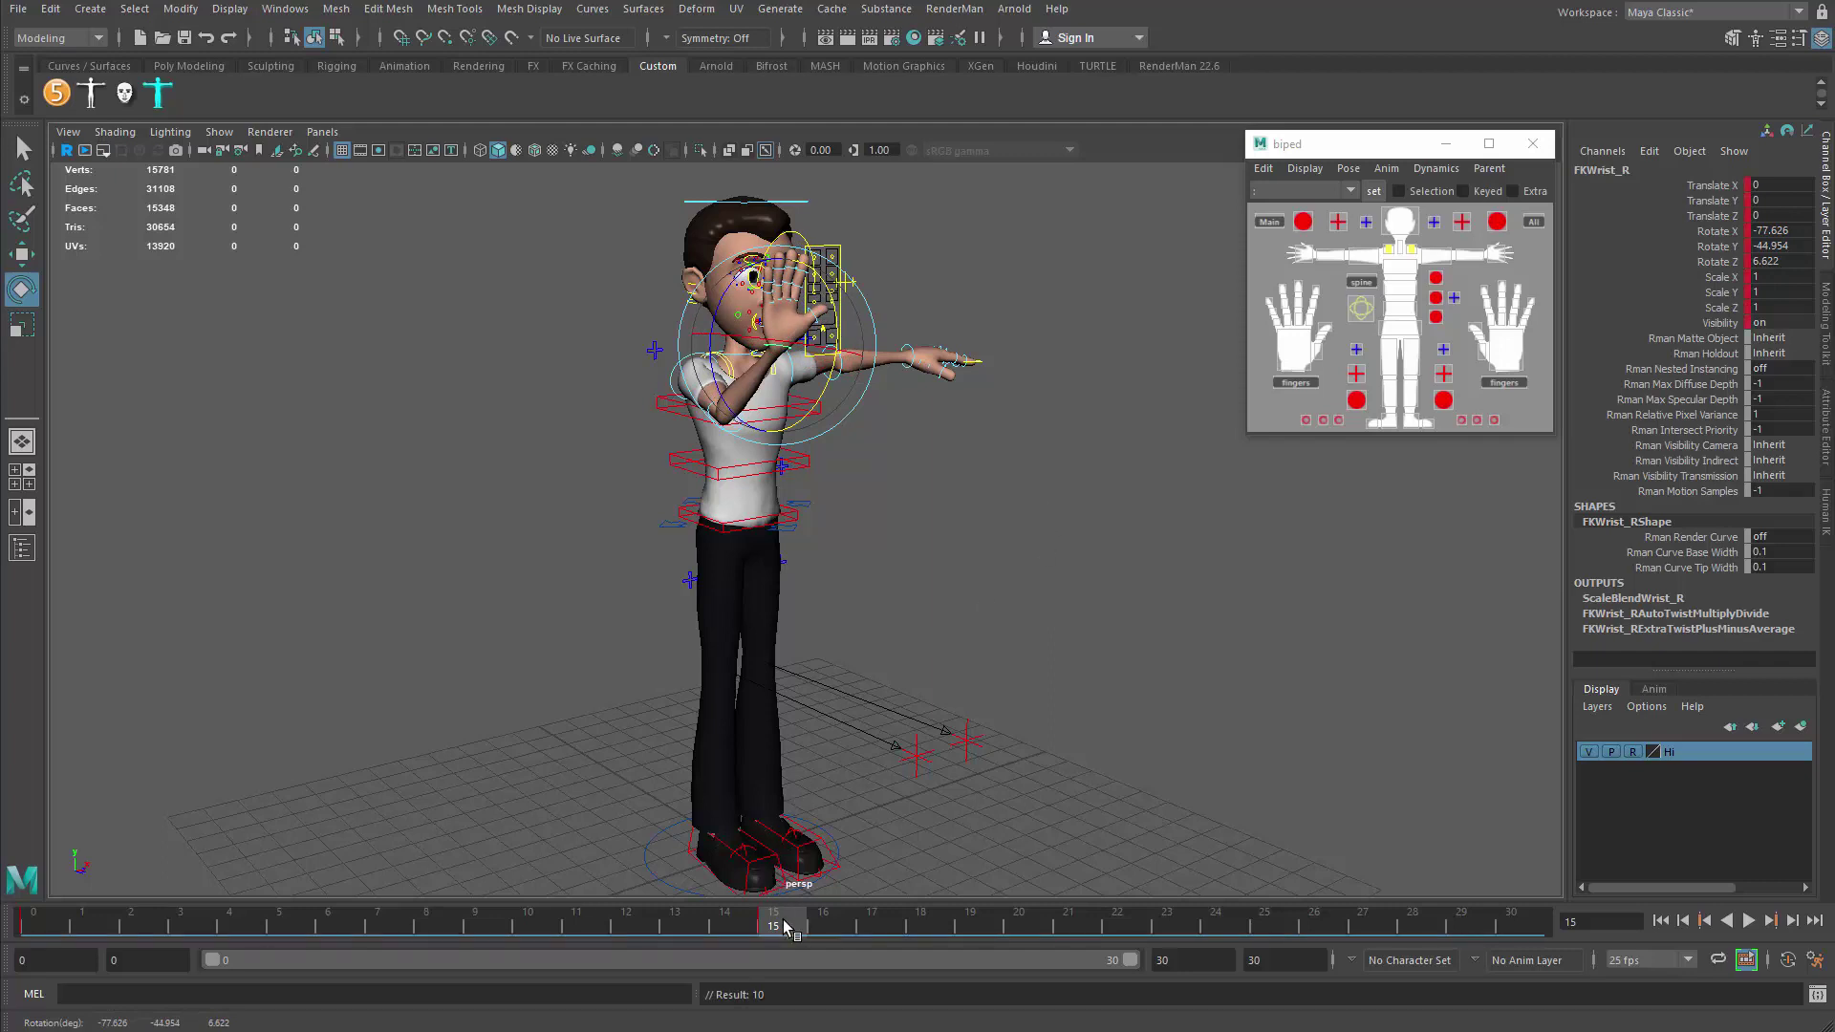
mouse_move(776, 919)
left_mouse_down()
mouse_move(57, 912)
mouse_move(770, 922)
left_mouse_up()
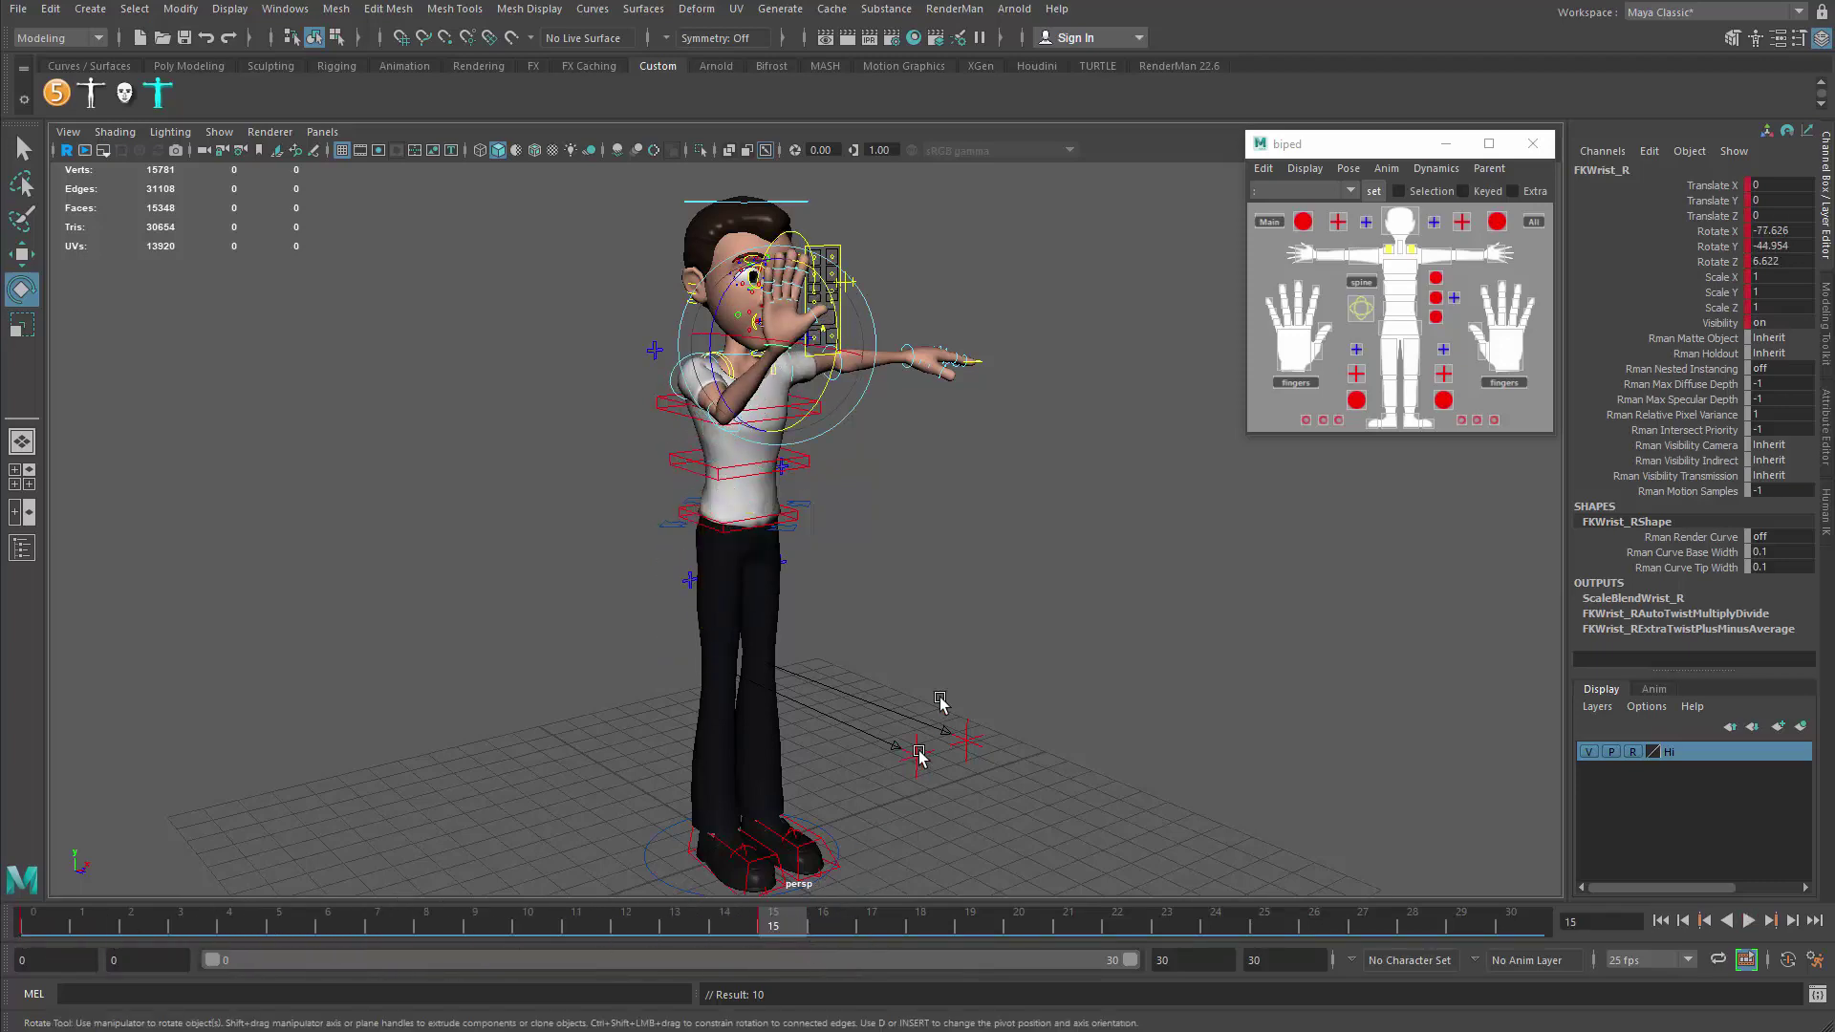
Align the right arm's IK controls to its FK pose at frame 15 with the FK2IK option of the arm's FKIK switch control.
left_click_drag(929, 618, 926, 468, "alt")
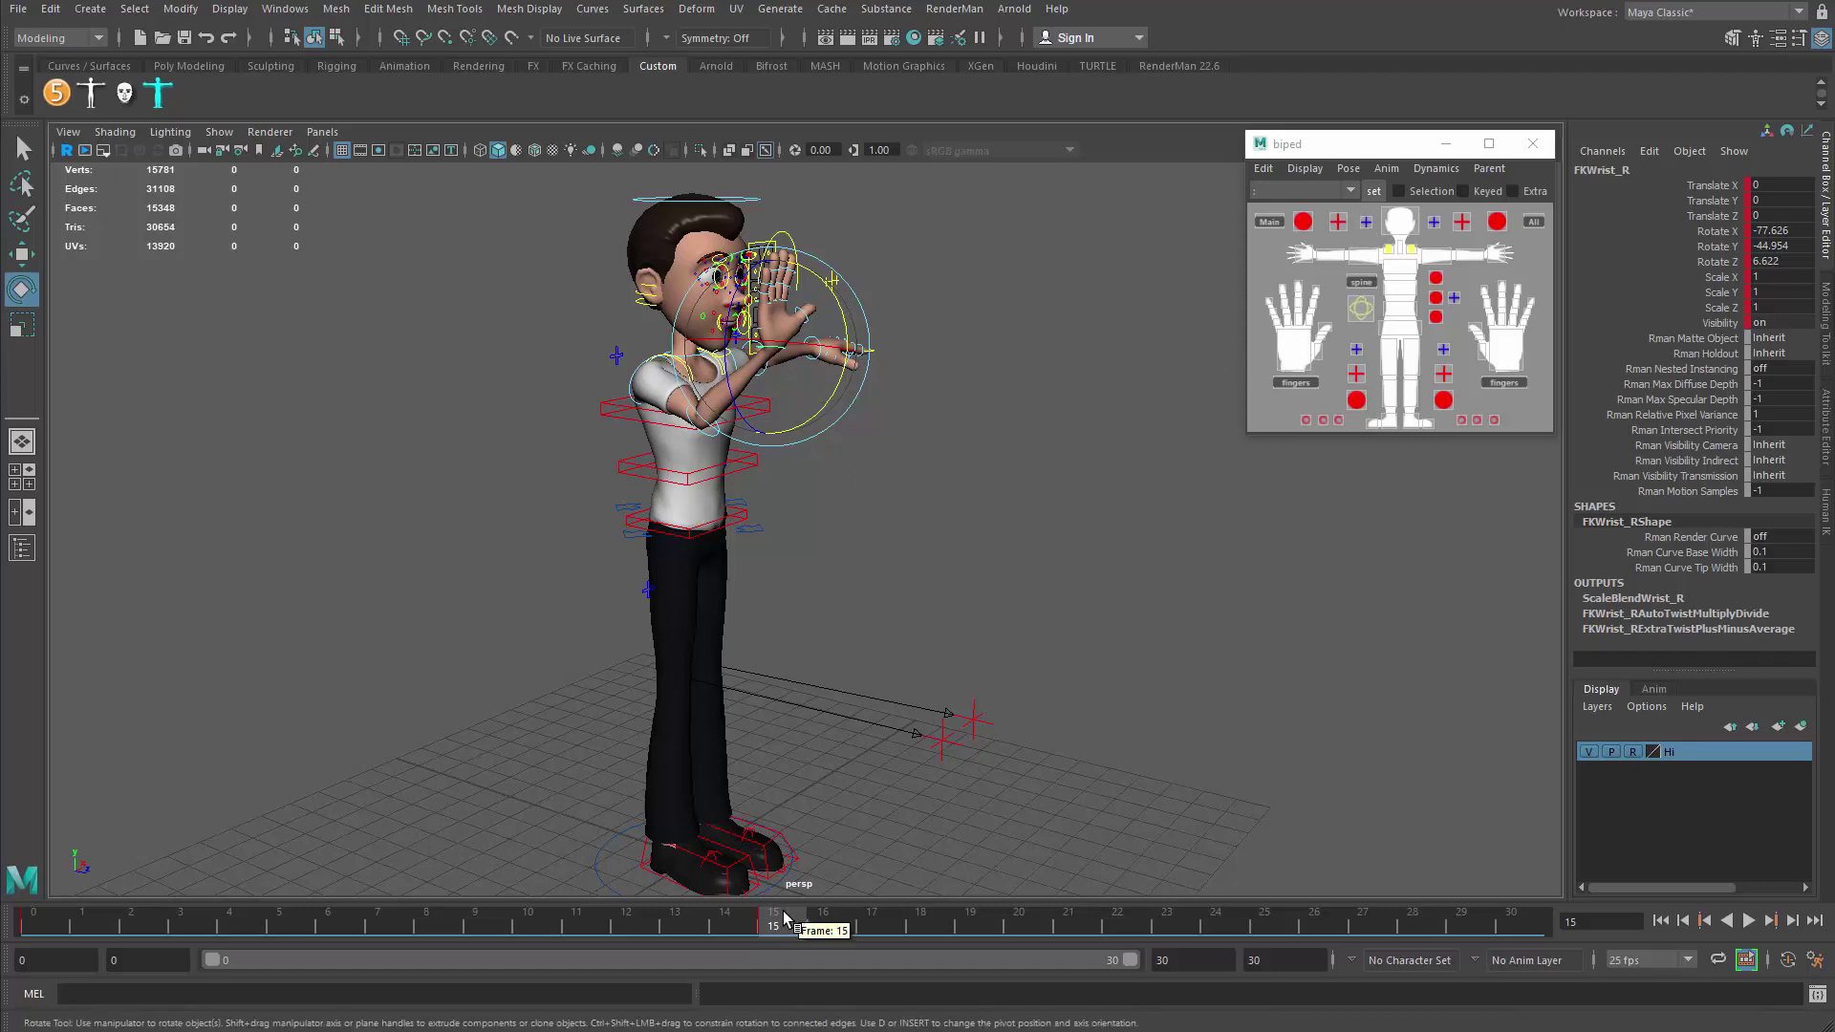
left_click(1365, 225)
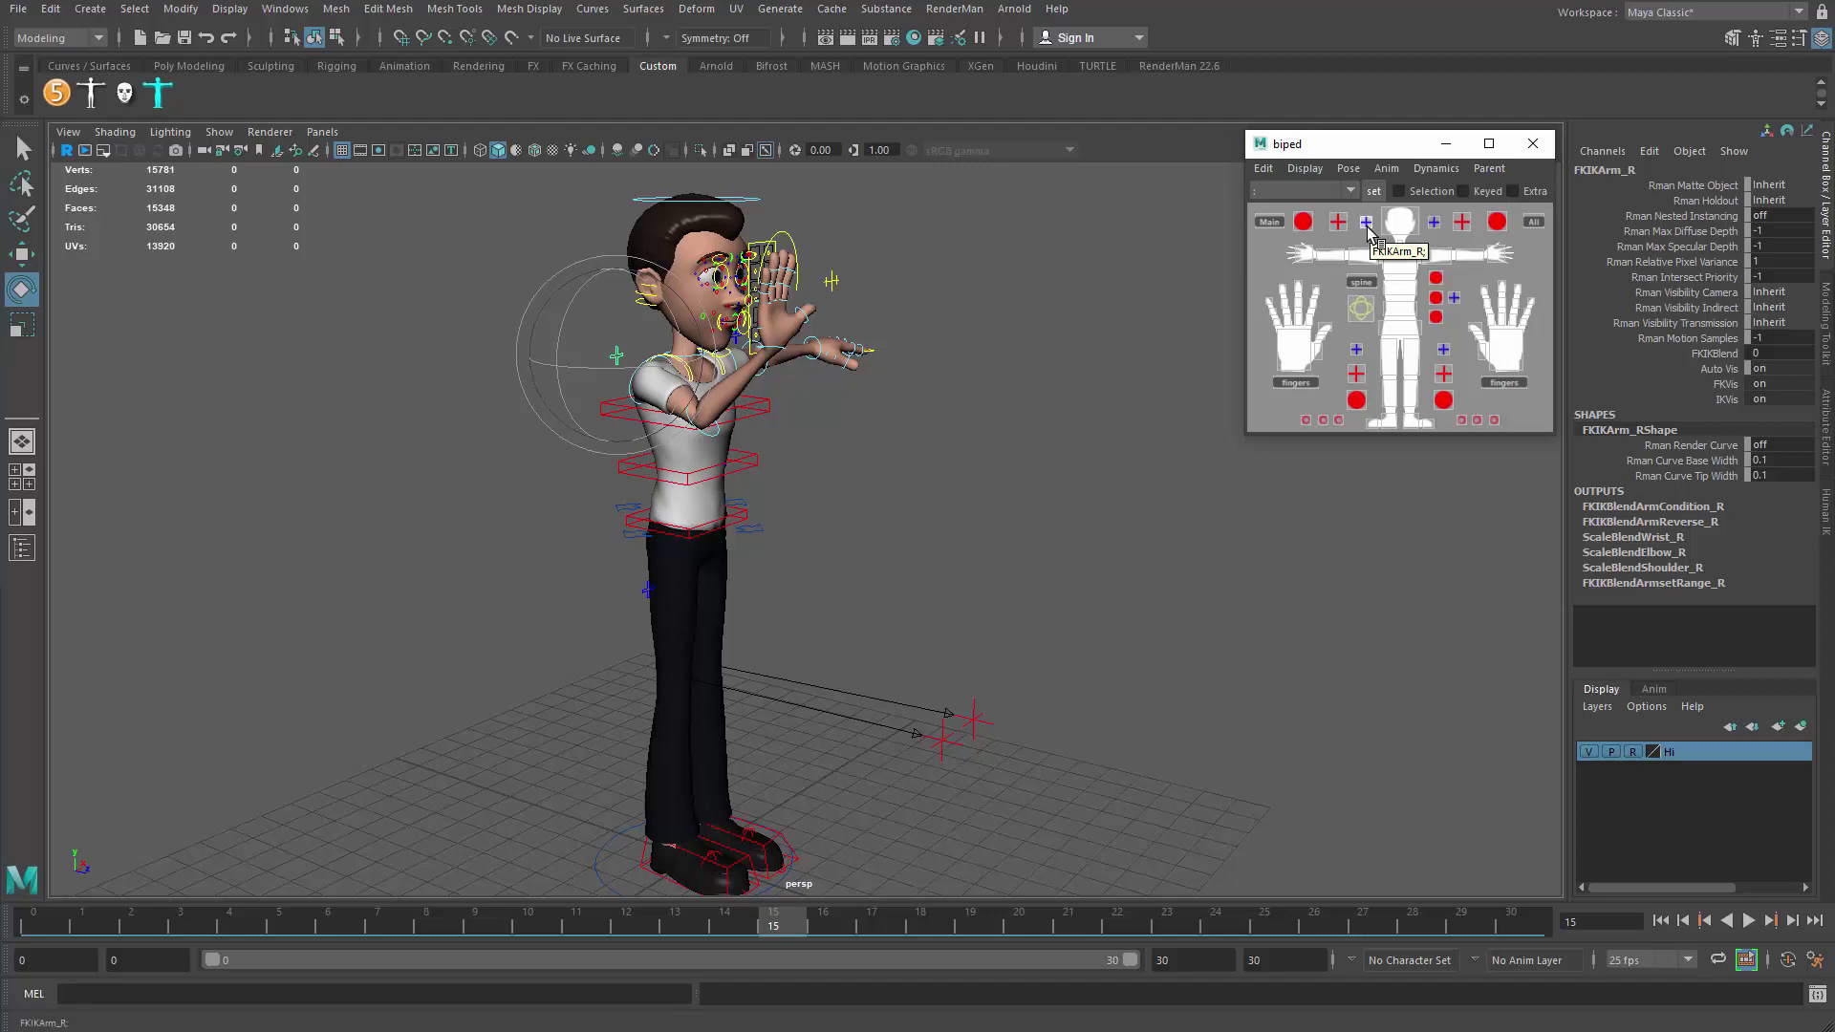
left_click_drag(1394, 157, 1296, 174)
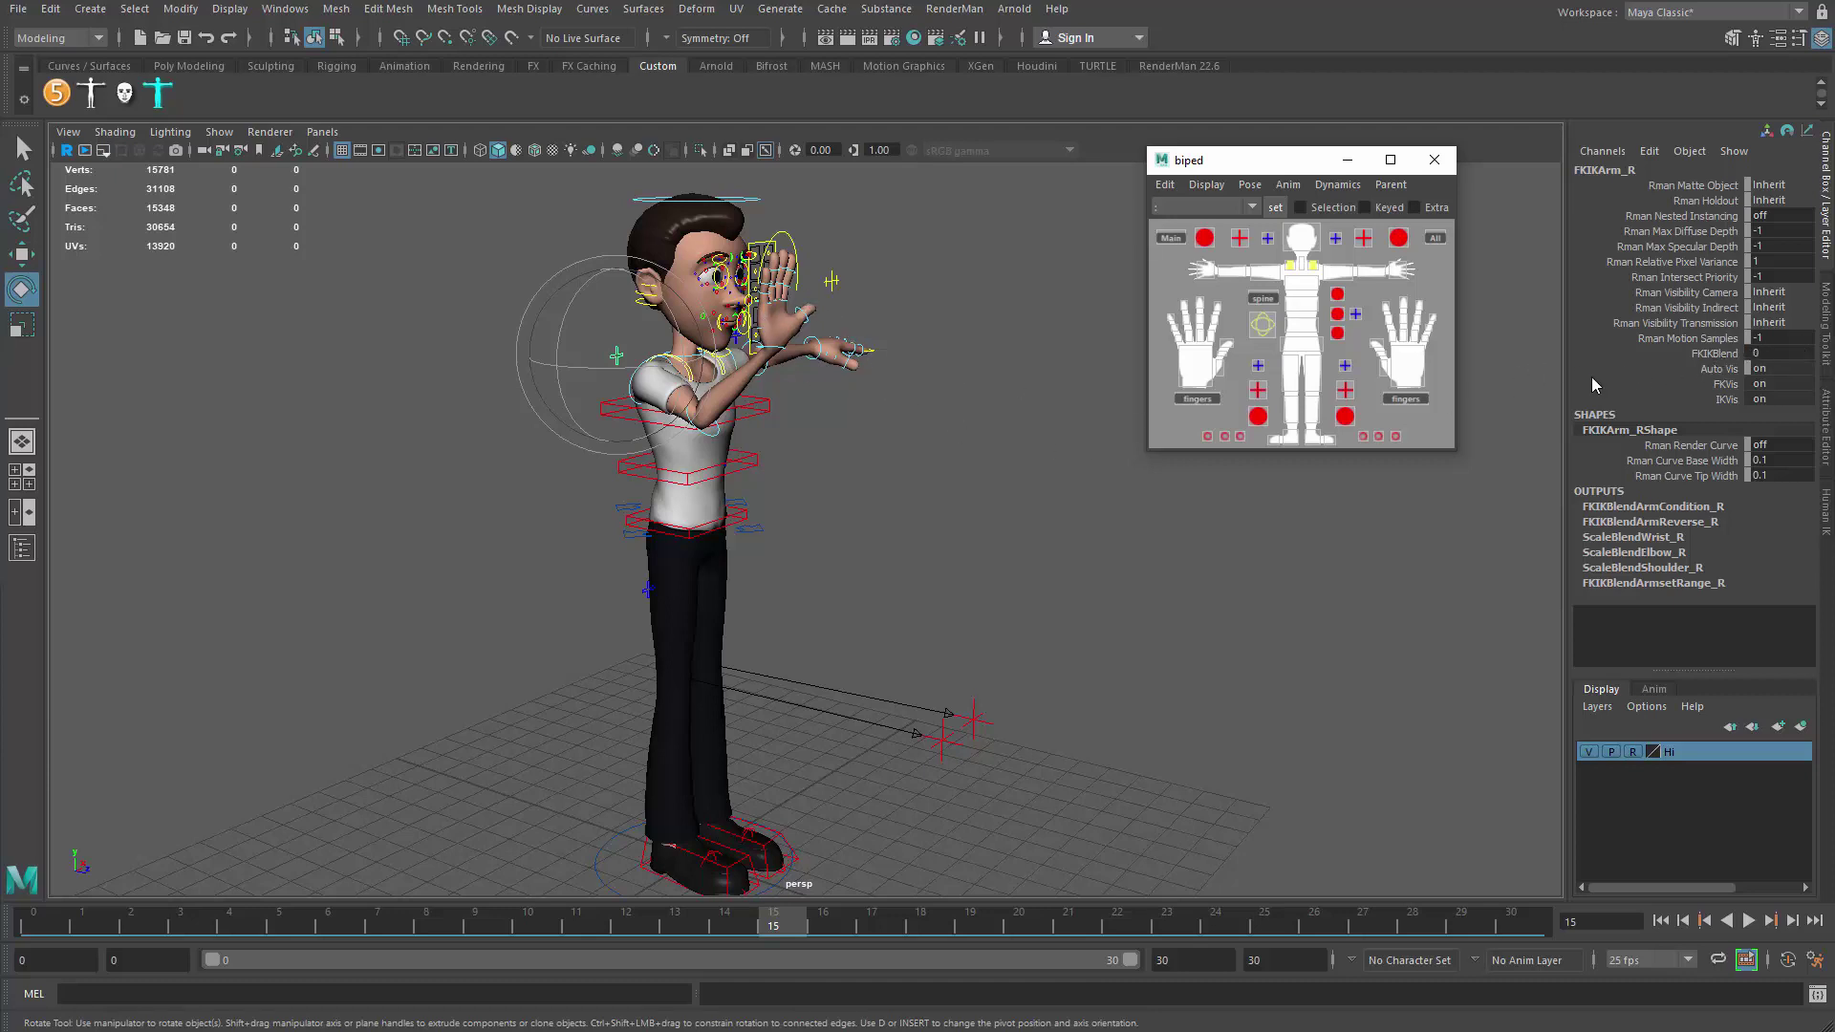
left_click(1751, 353)
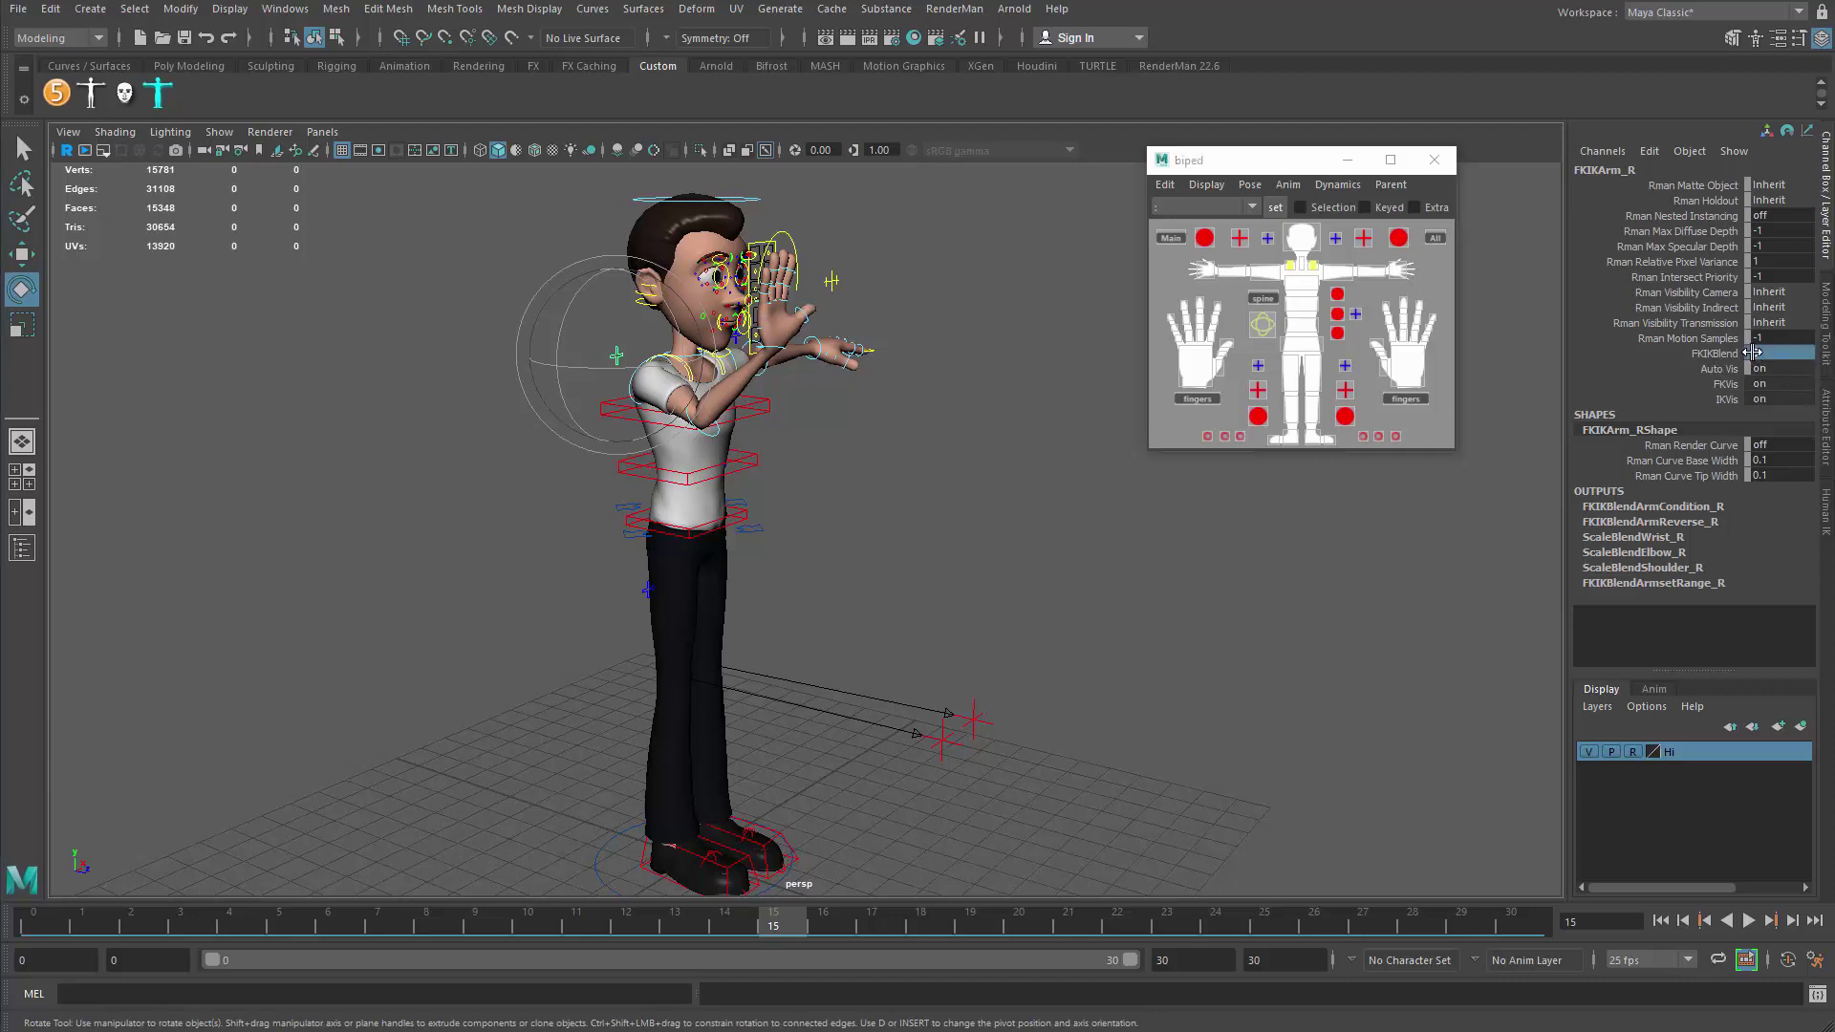
mouse_move(1754, 352)
left_mouse_down()
mouse_move(1800, 353)
mouse_move(1754, 353)
left_mouse_up()
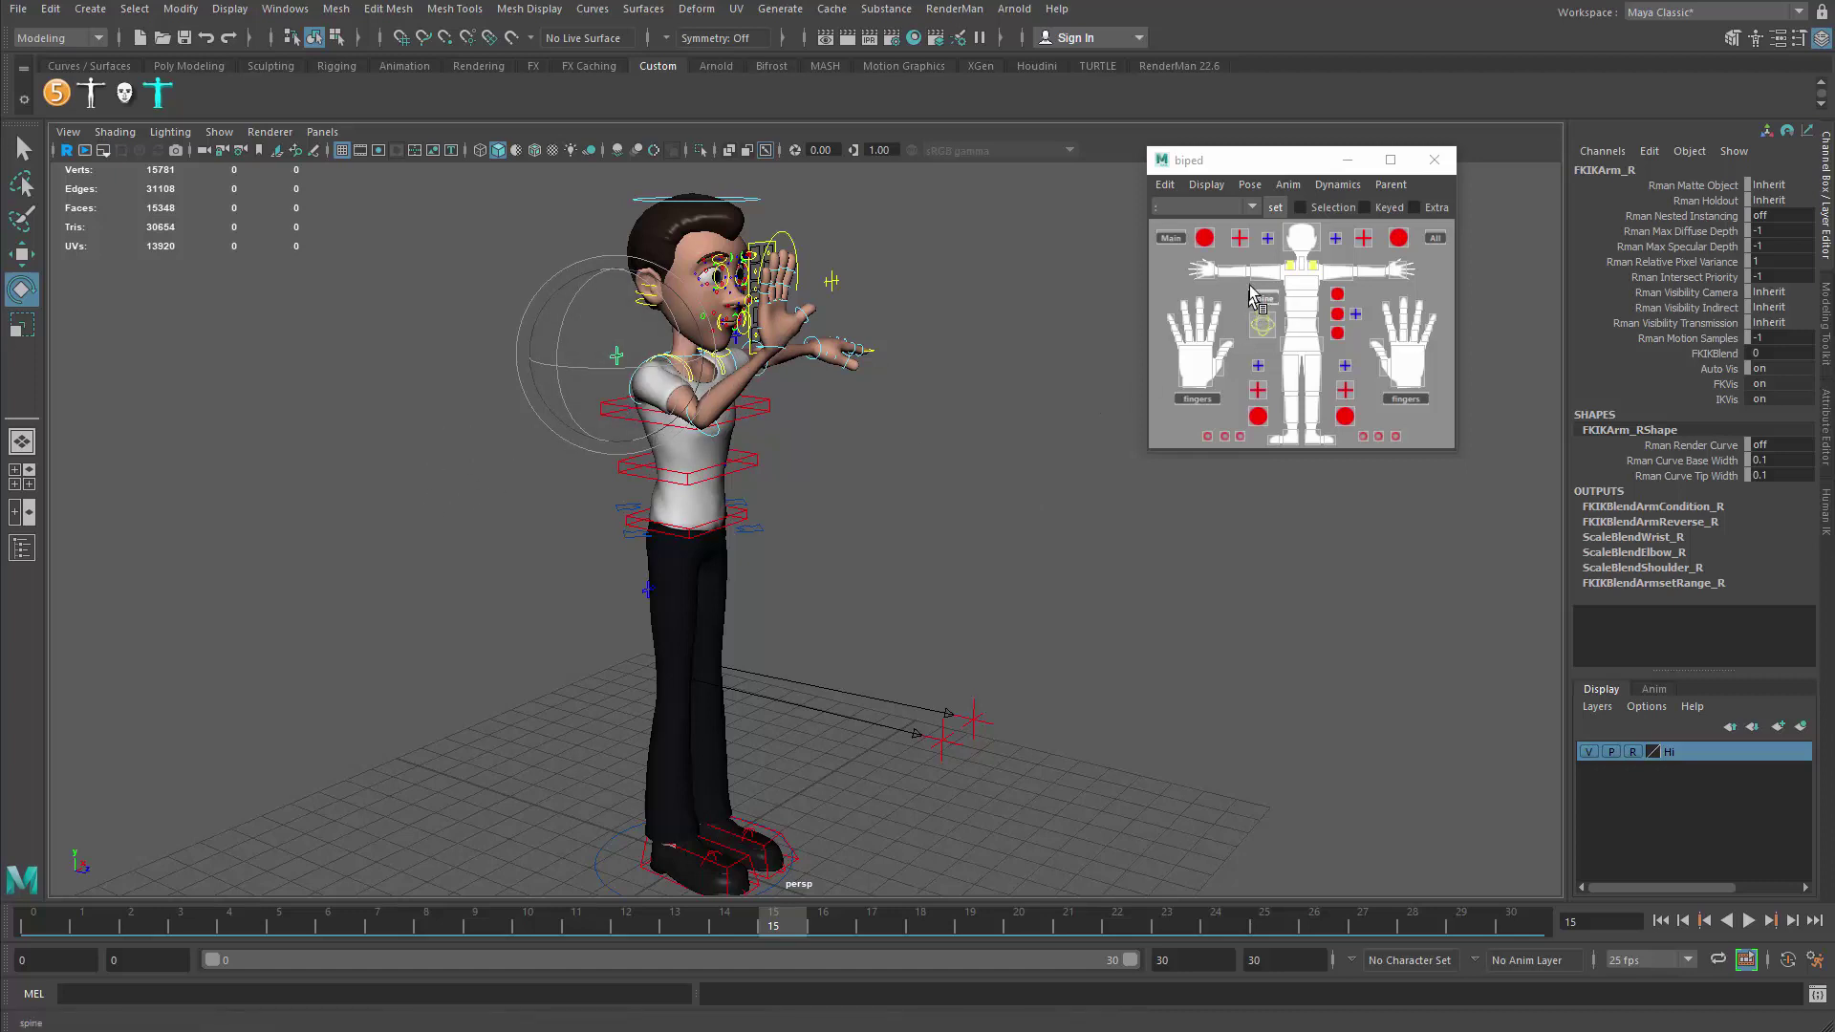
right_click(1266, 241)
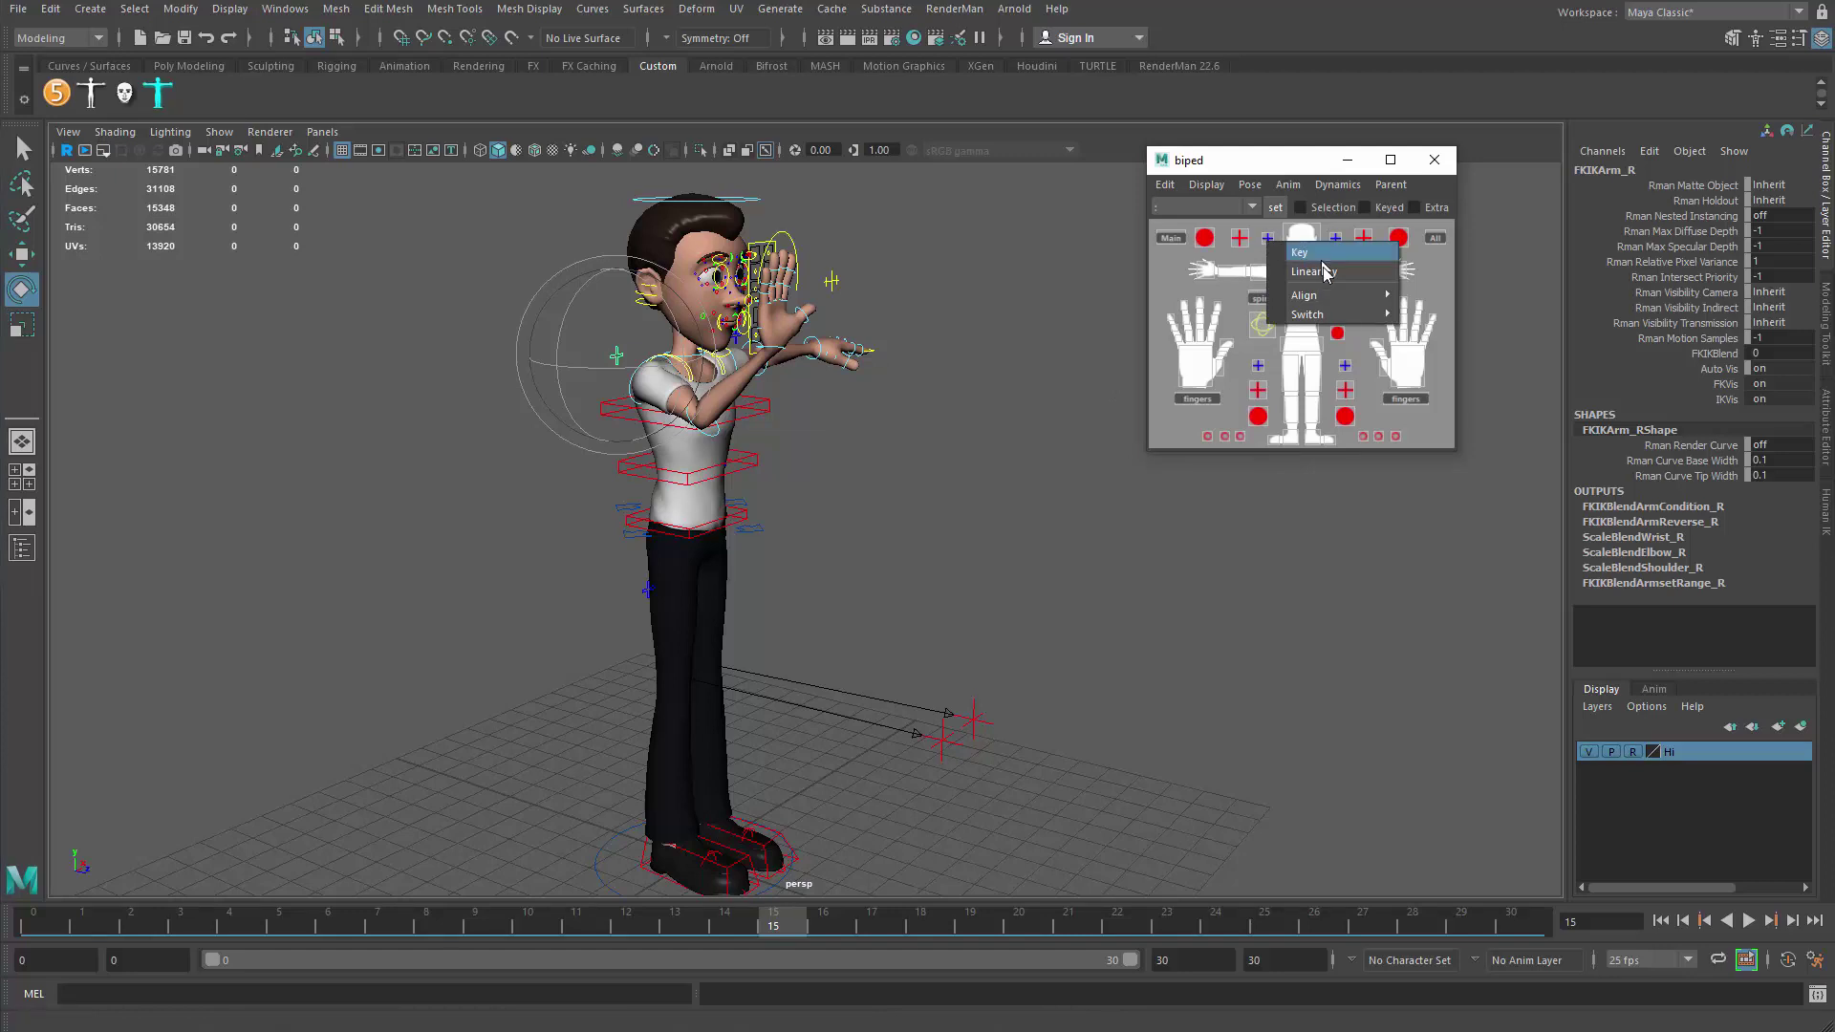
mouse_move(1329, 303)
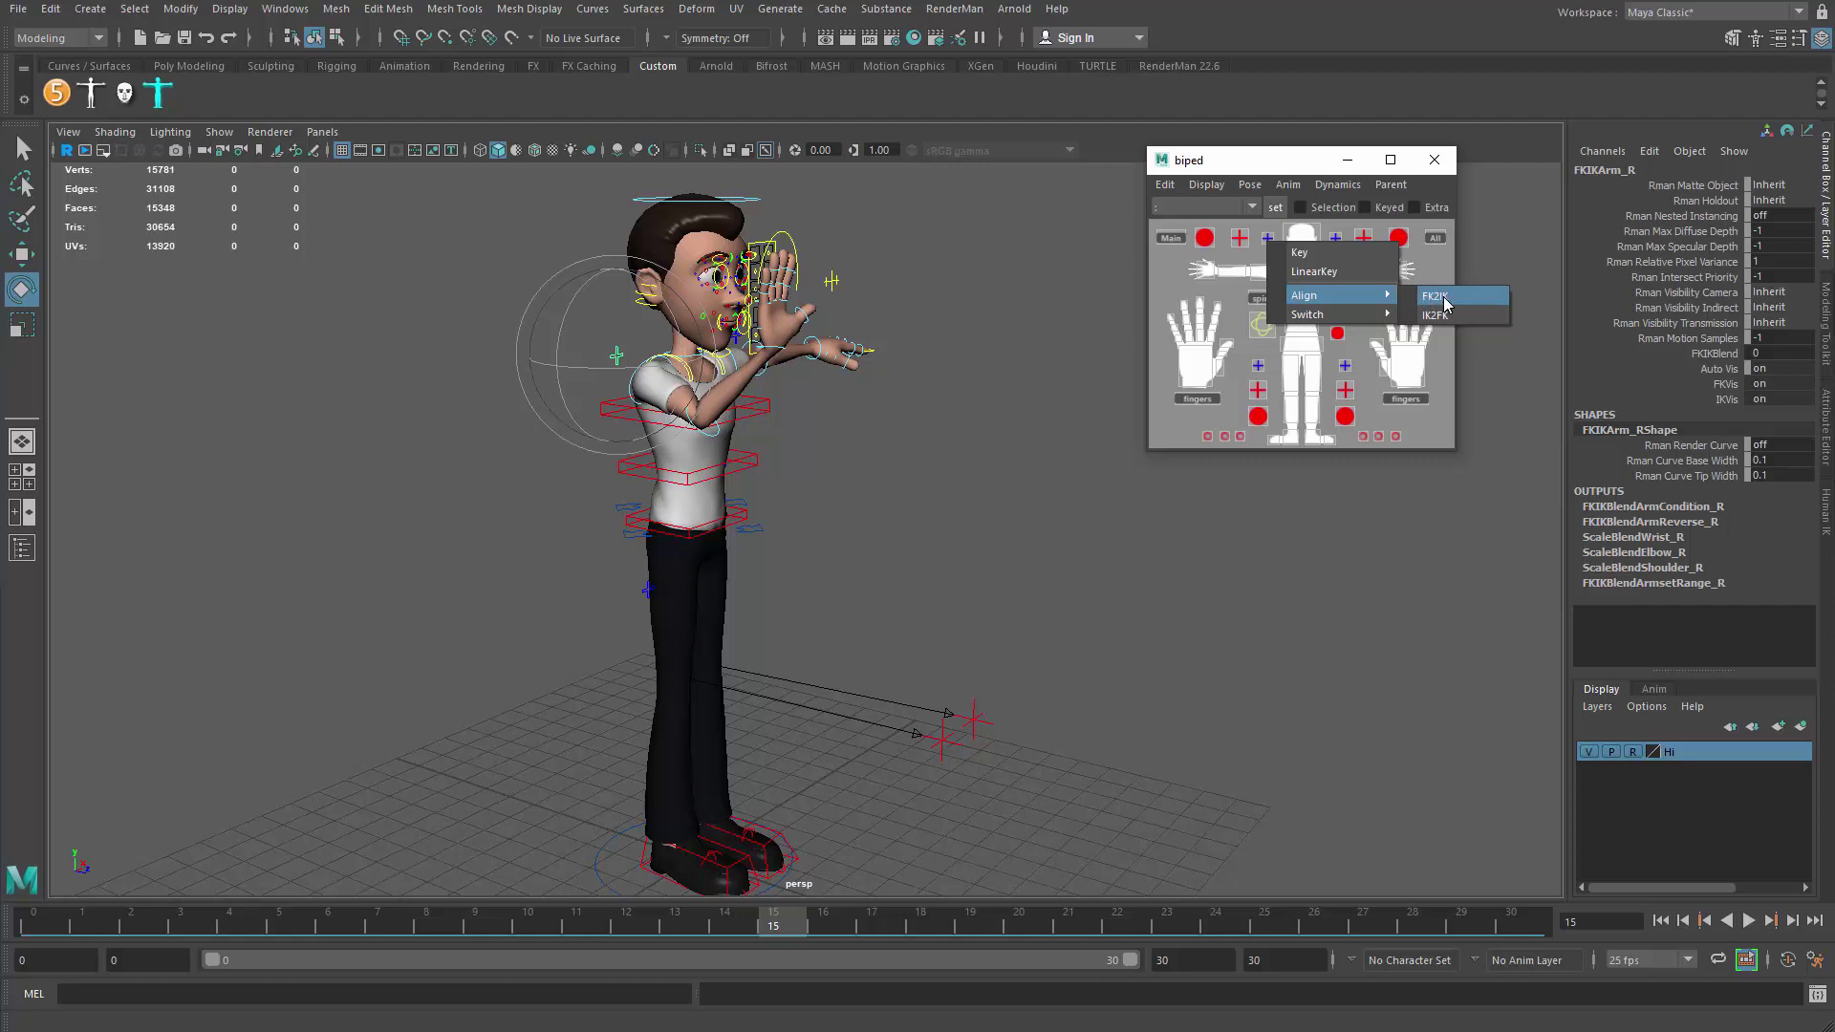
left_click(1449, 298)
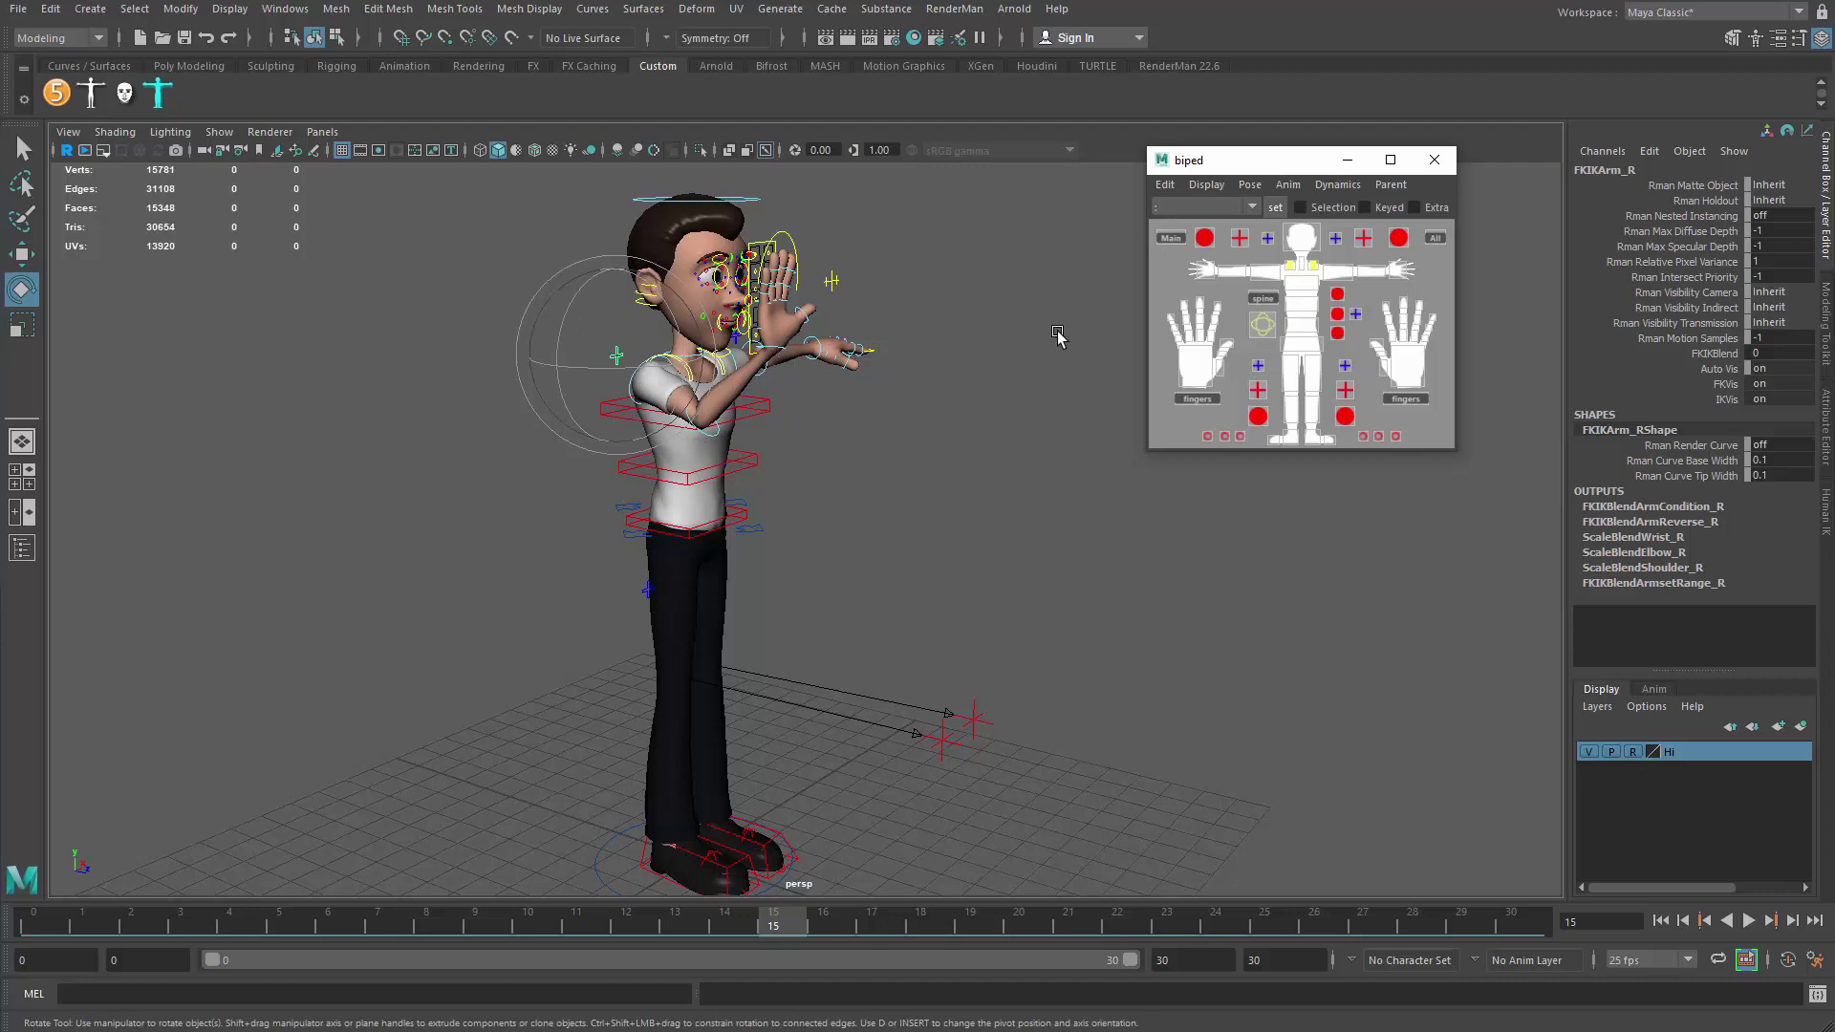
Set keys on the right arm's IK hand control and its pole vector control at frame 15.
left_click(1205, 239)
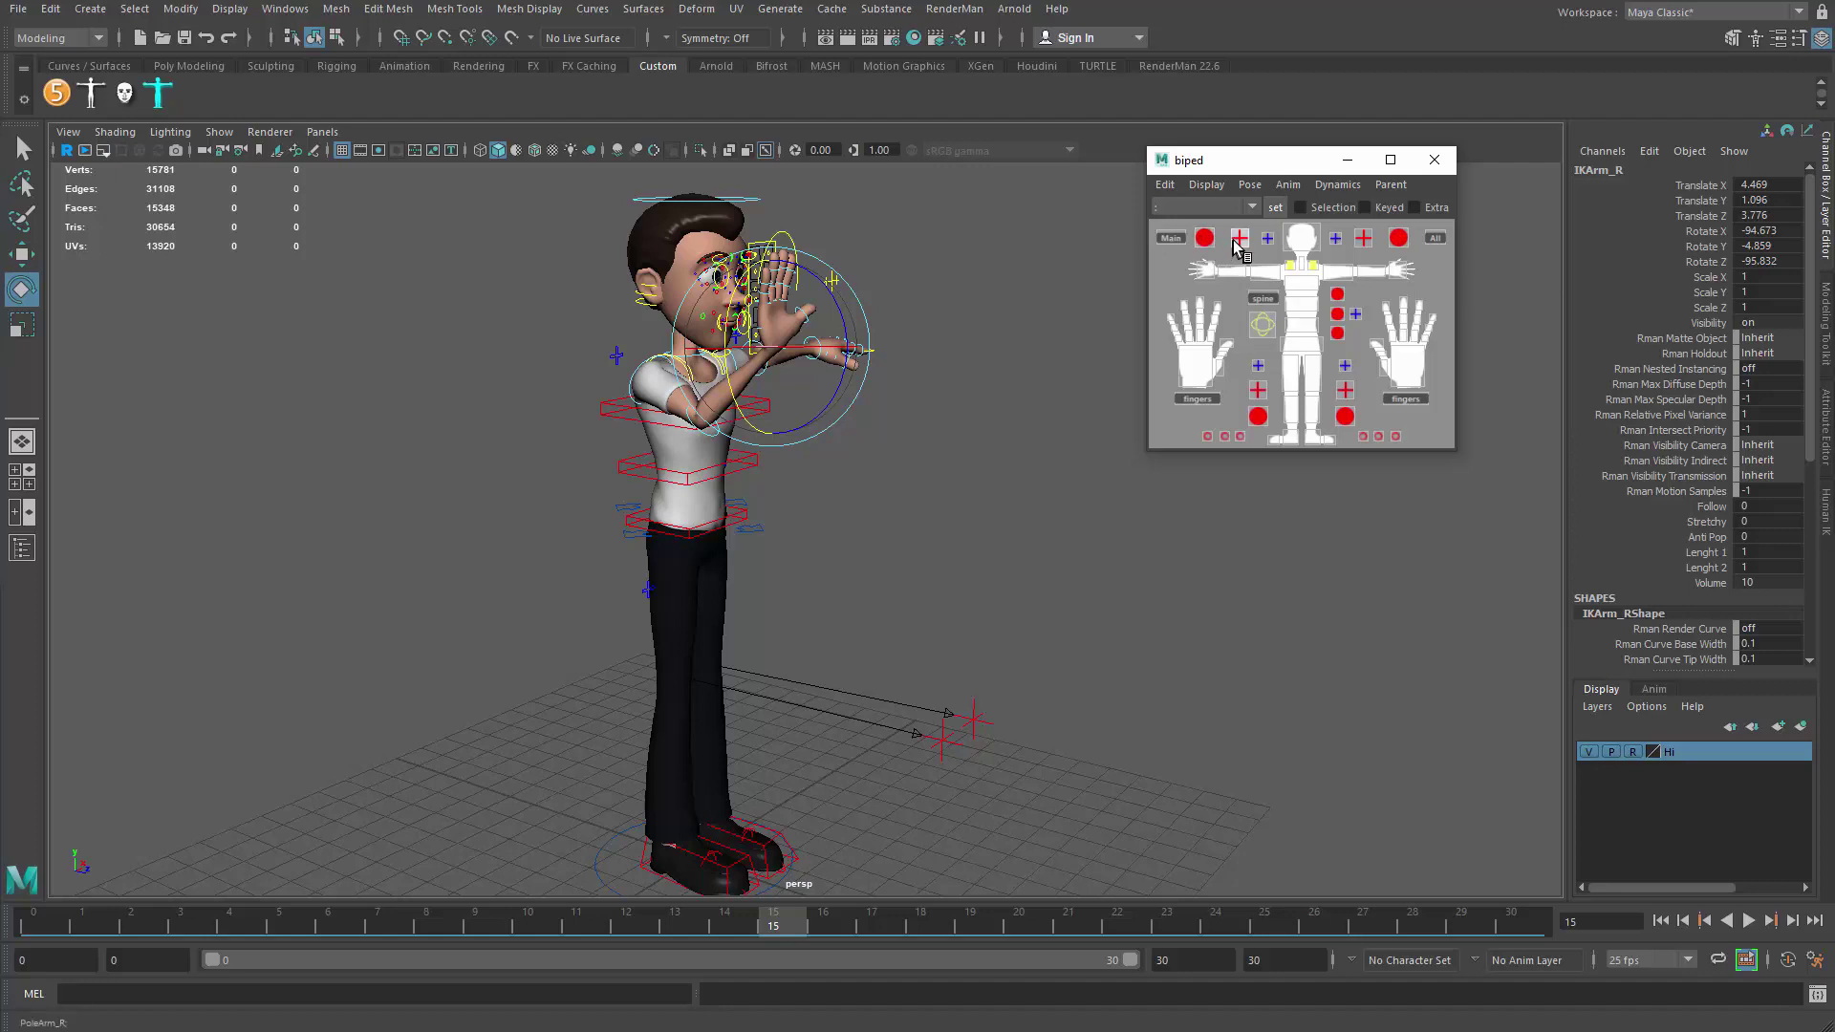
left_click(1239, 243)
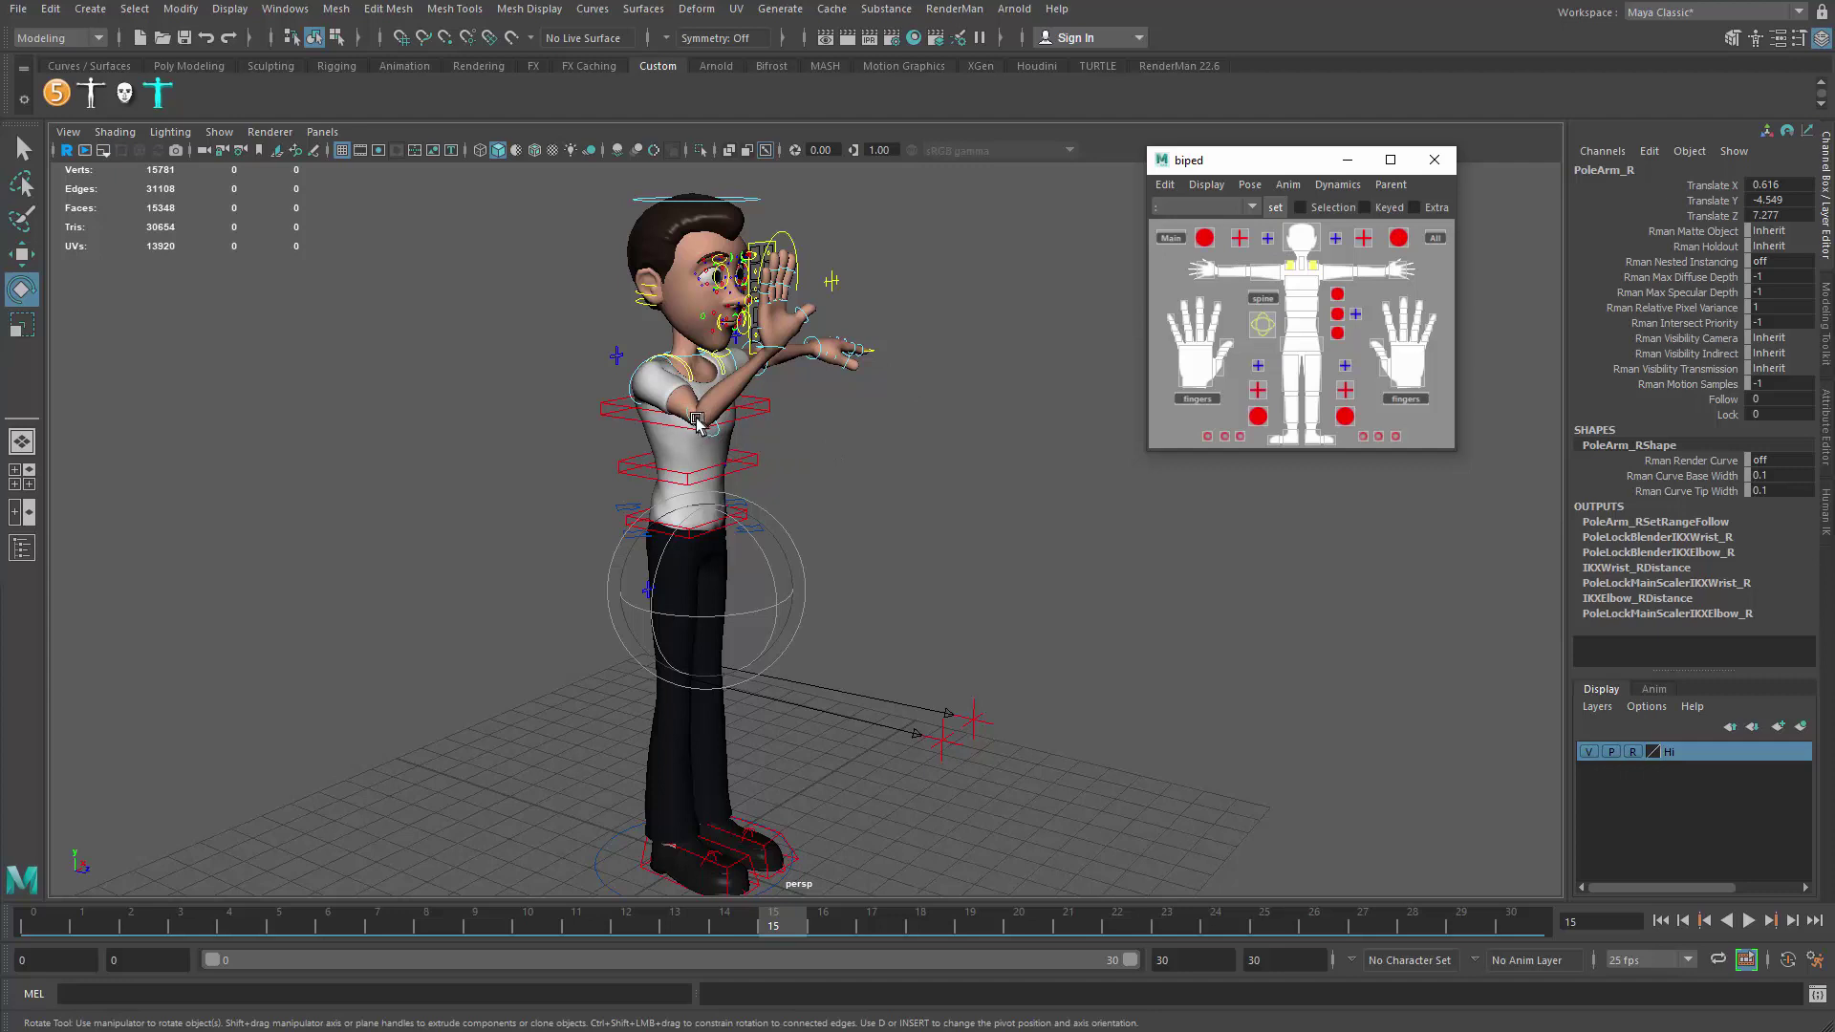
left_click(1202, 239)
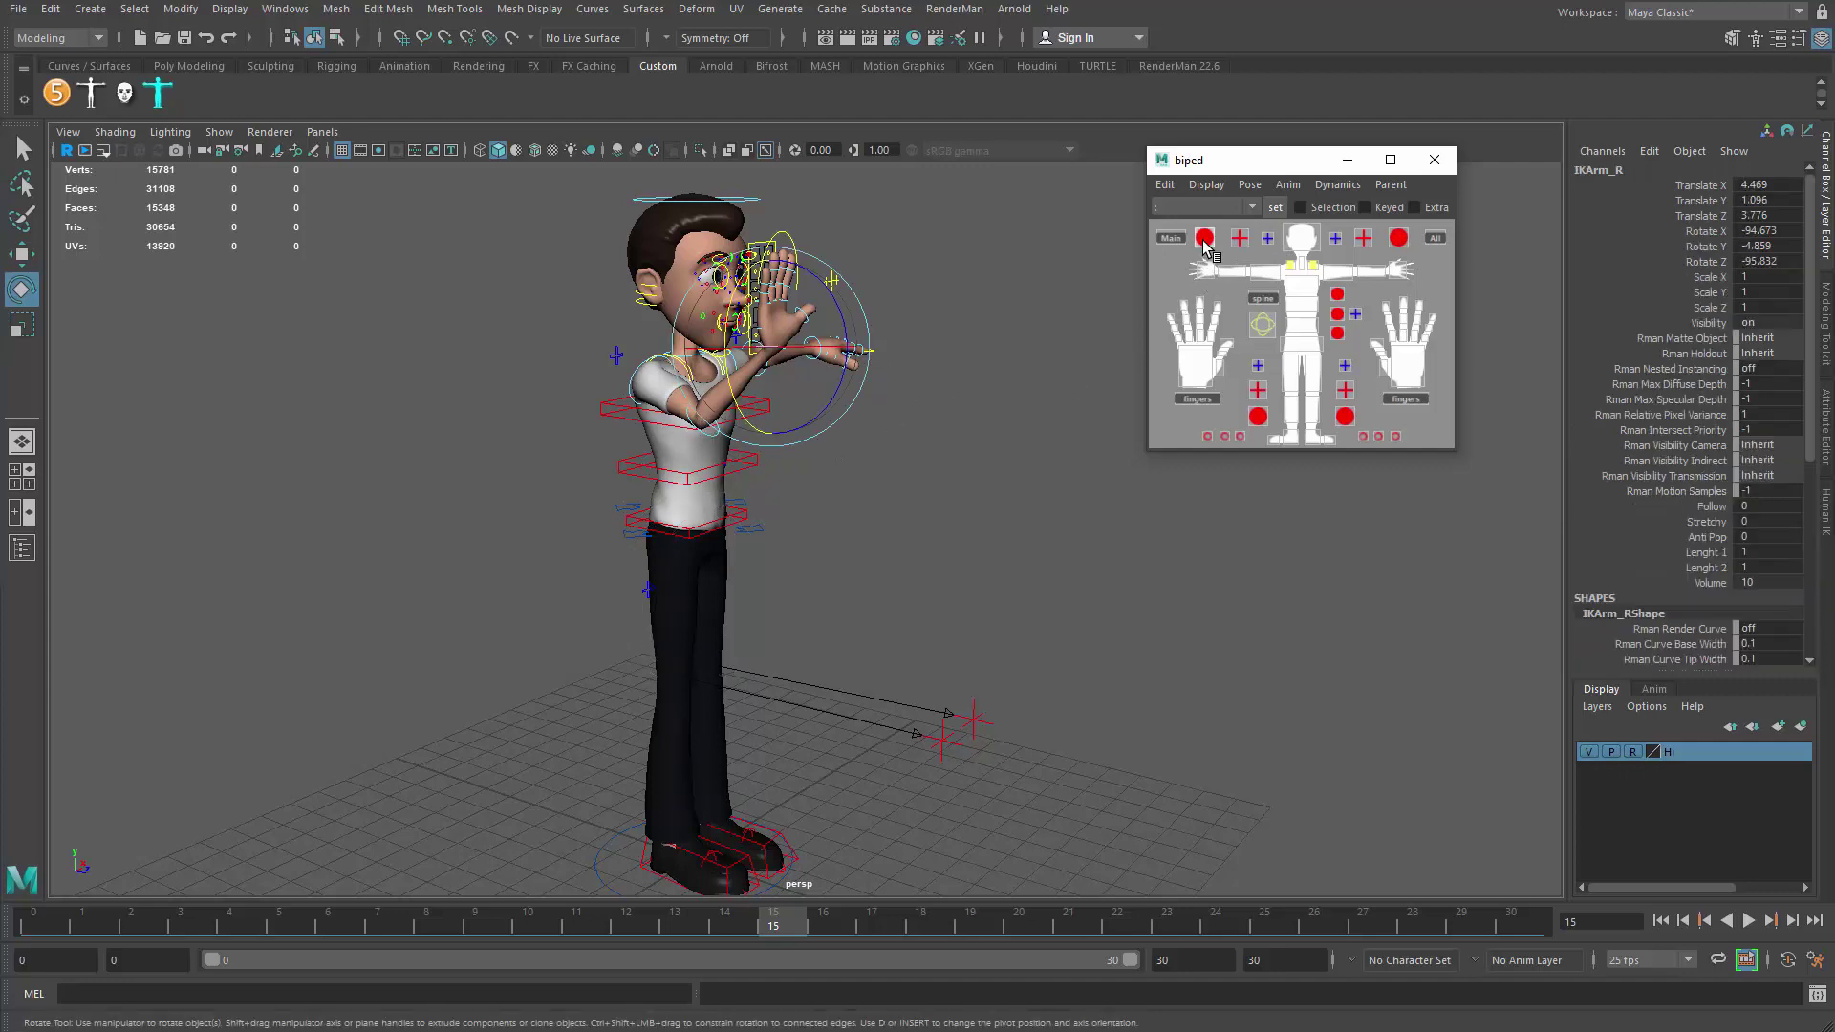
right_click(1202, 239)
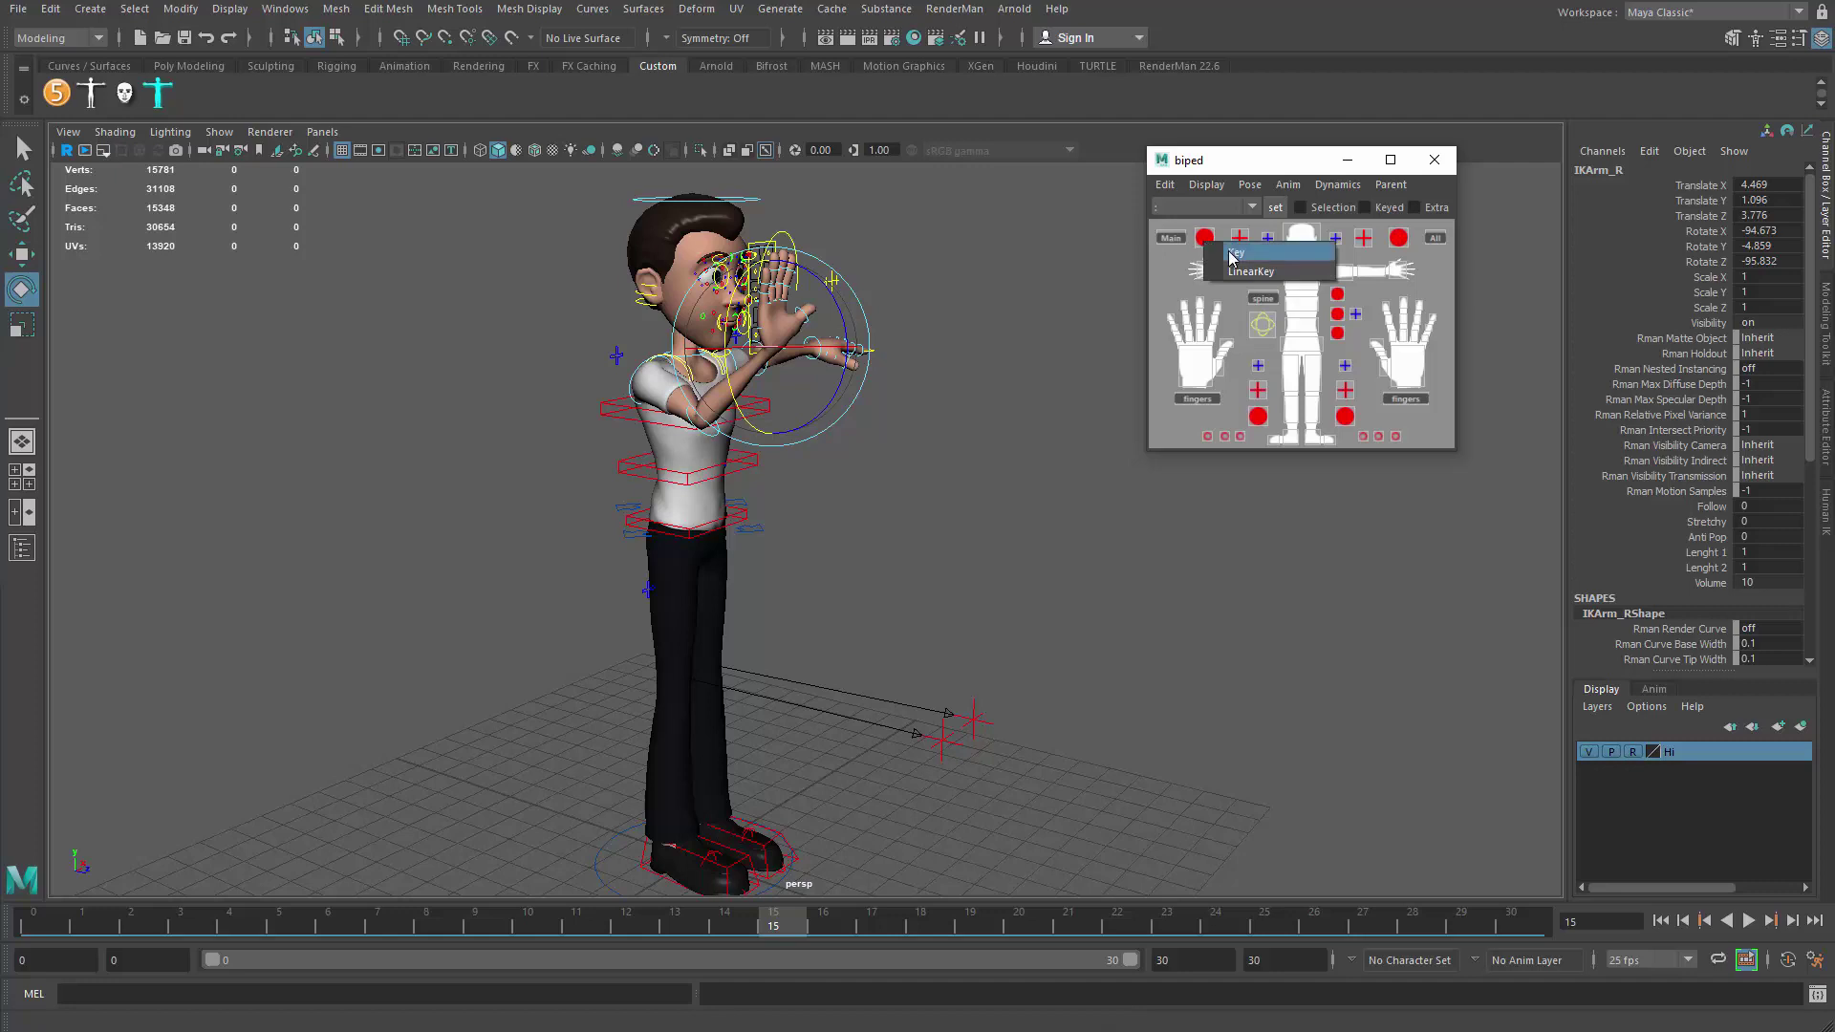
left_click(1234, 252)
left_click(1236, 241)
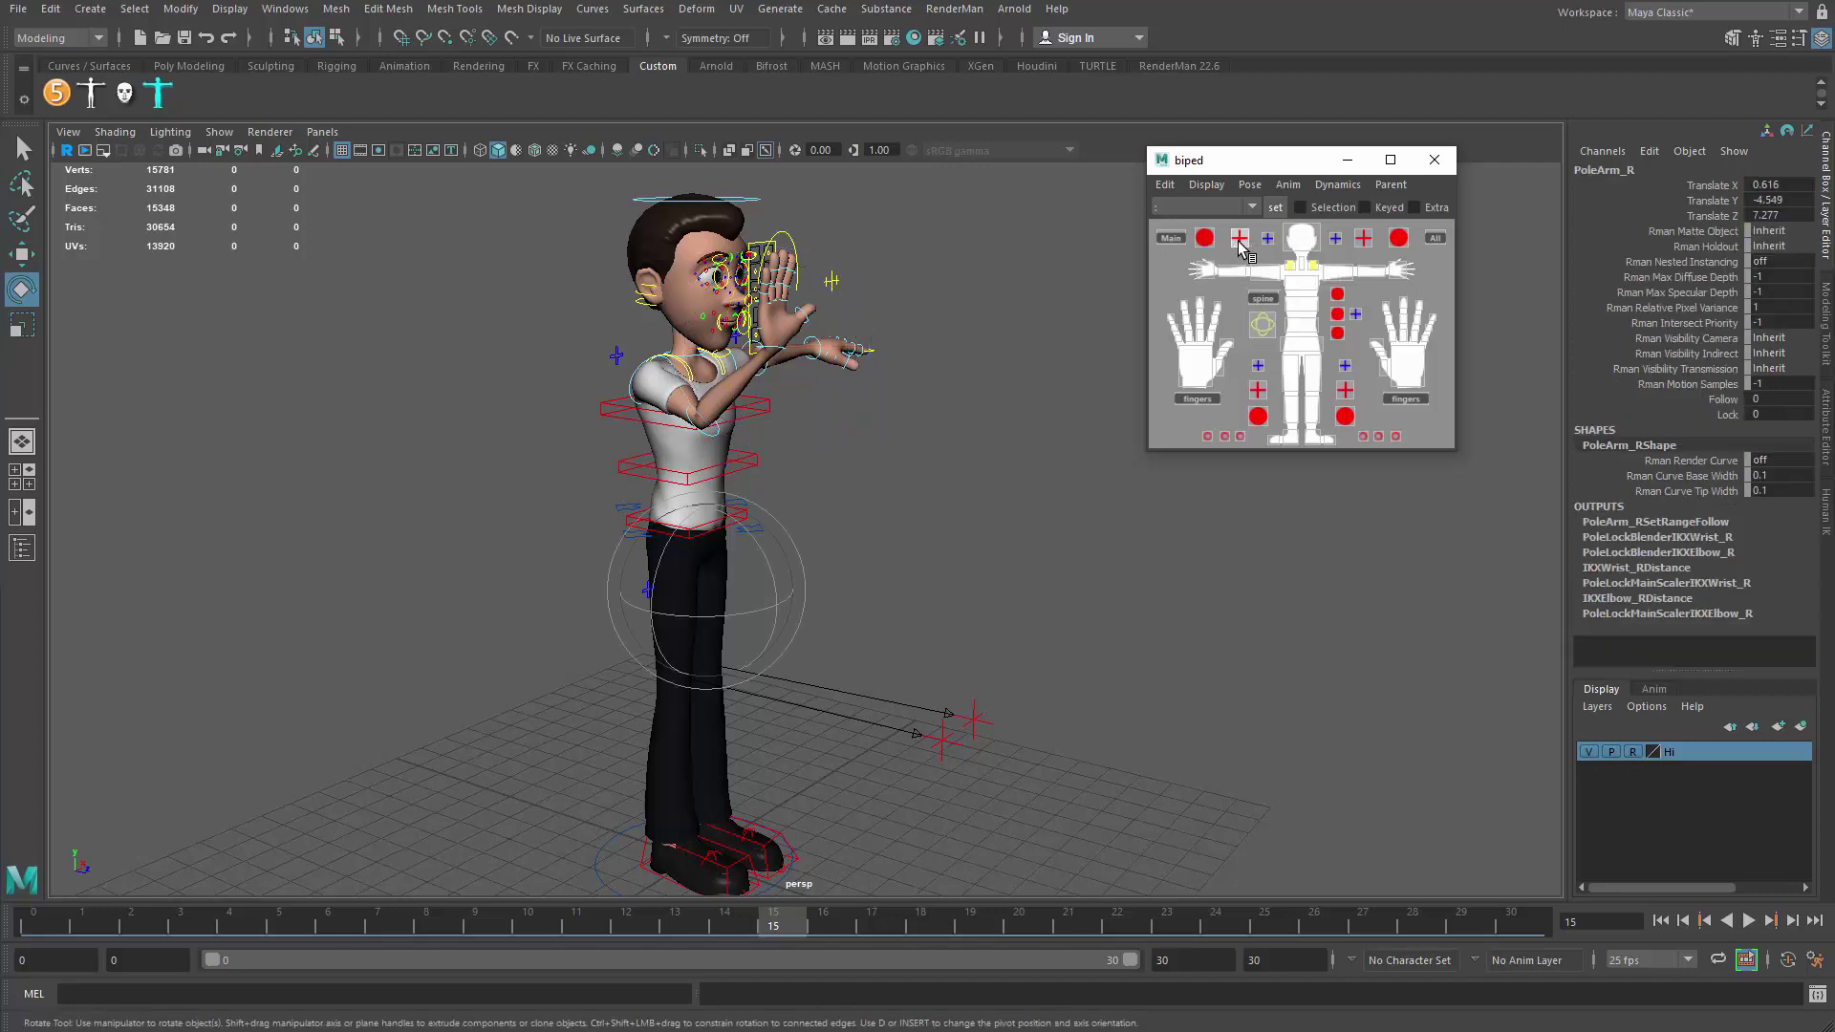
right_click(1239, 241)
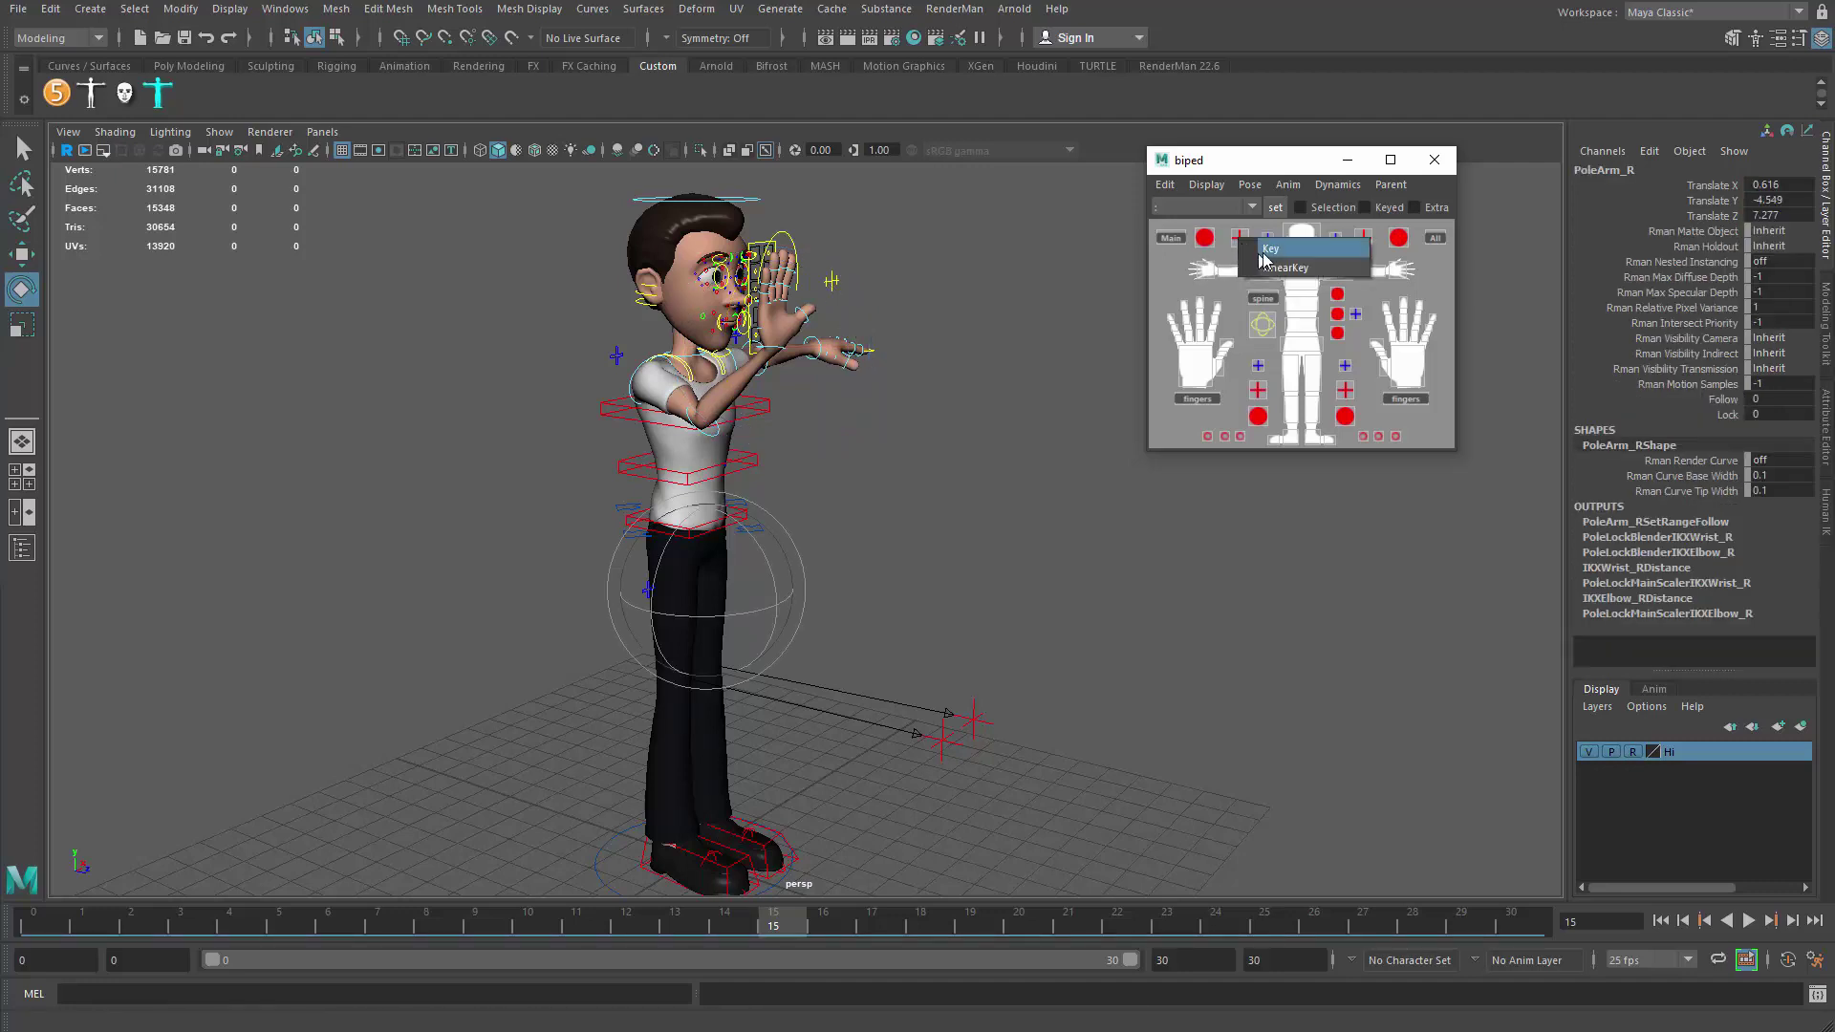
left_click(1270, 254)
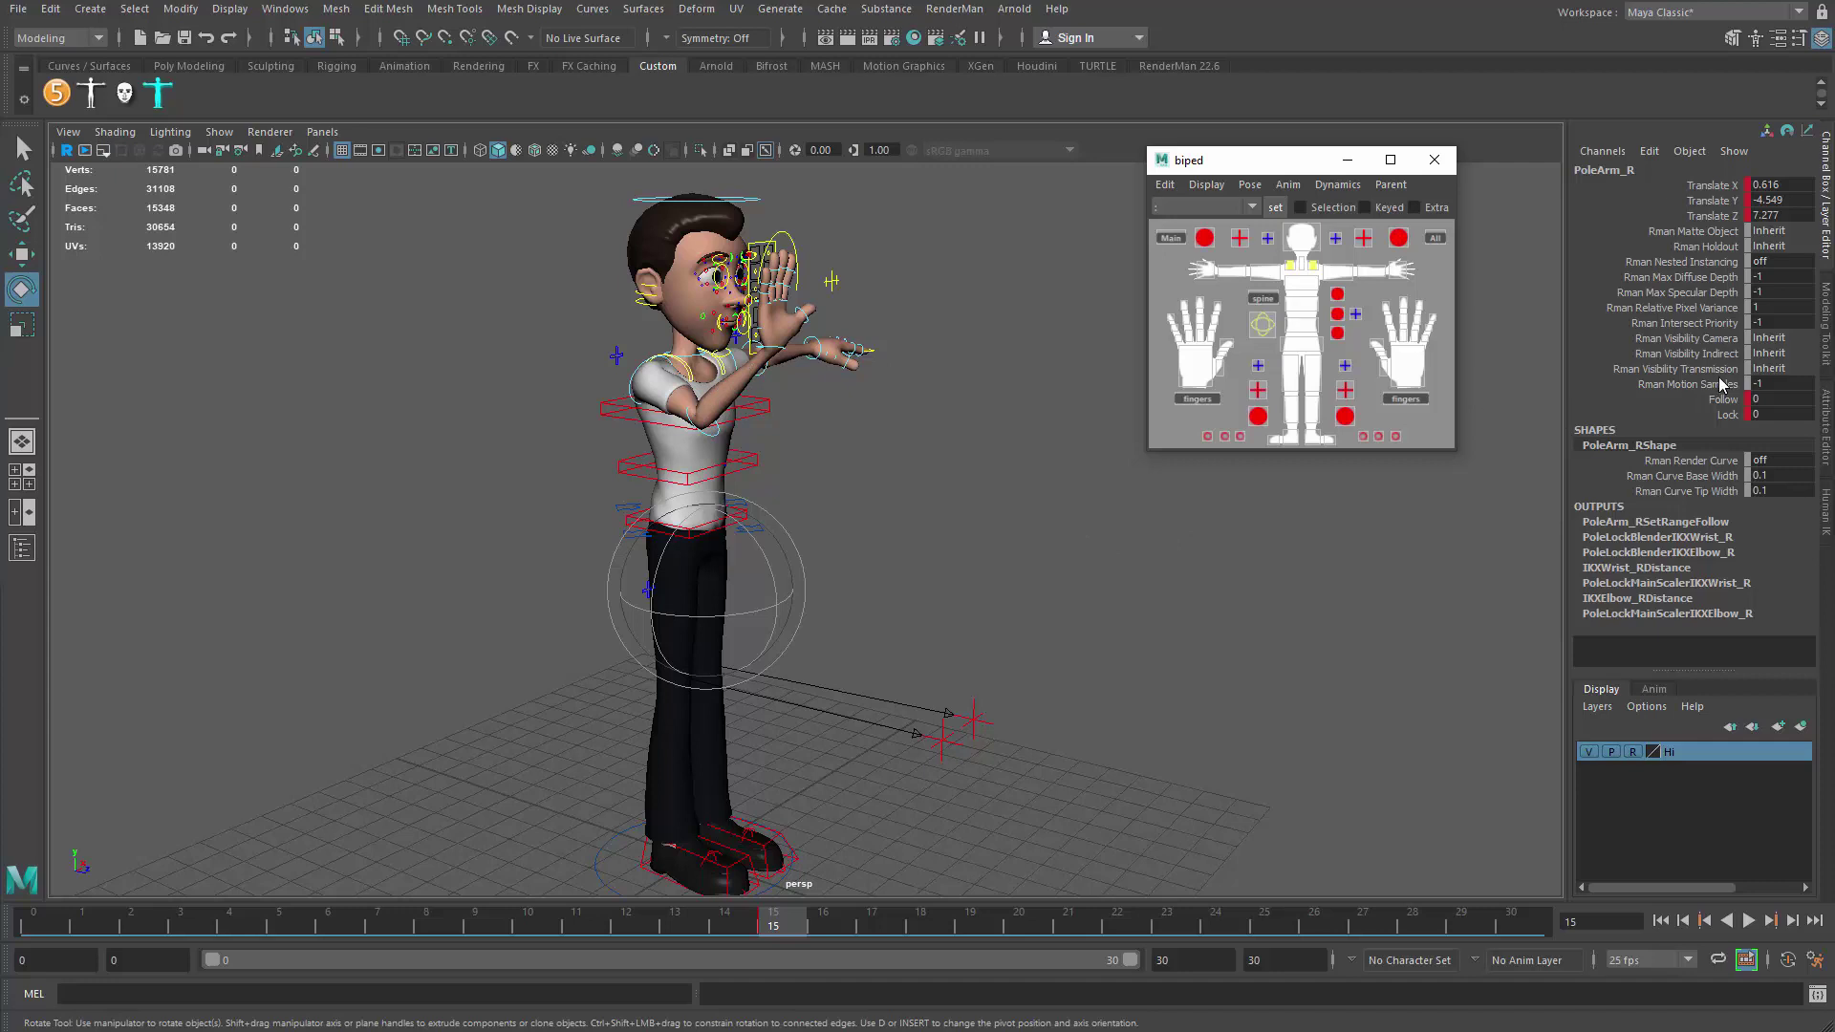
Try a different FKIKBlend value on the right arm's switch control, return it to 0, and key only that channel at frame 15.
left_click(1266, 238)
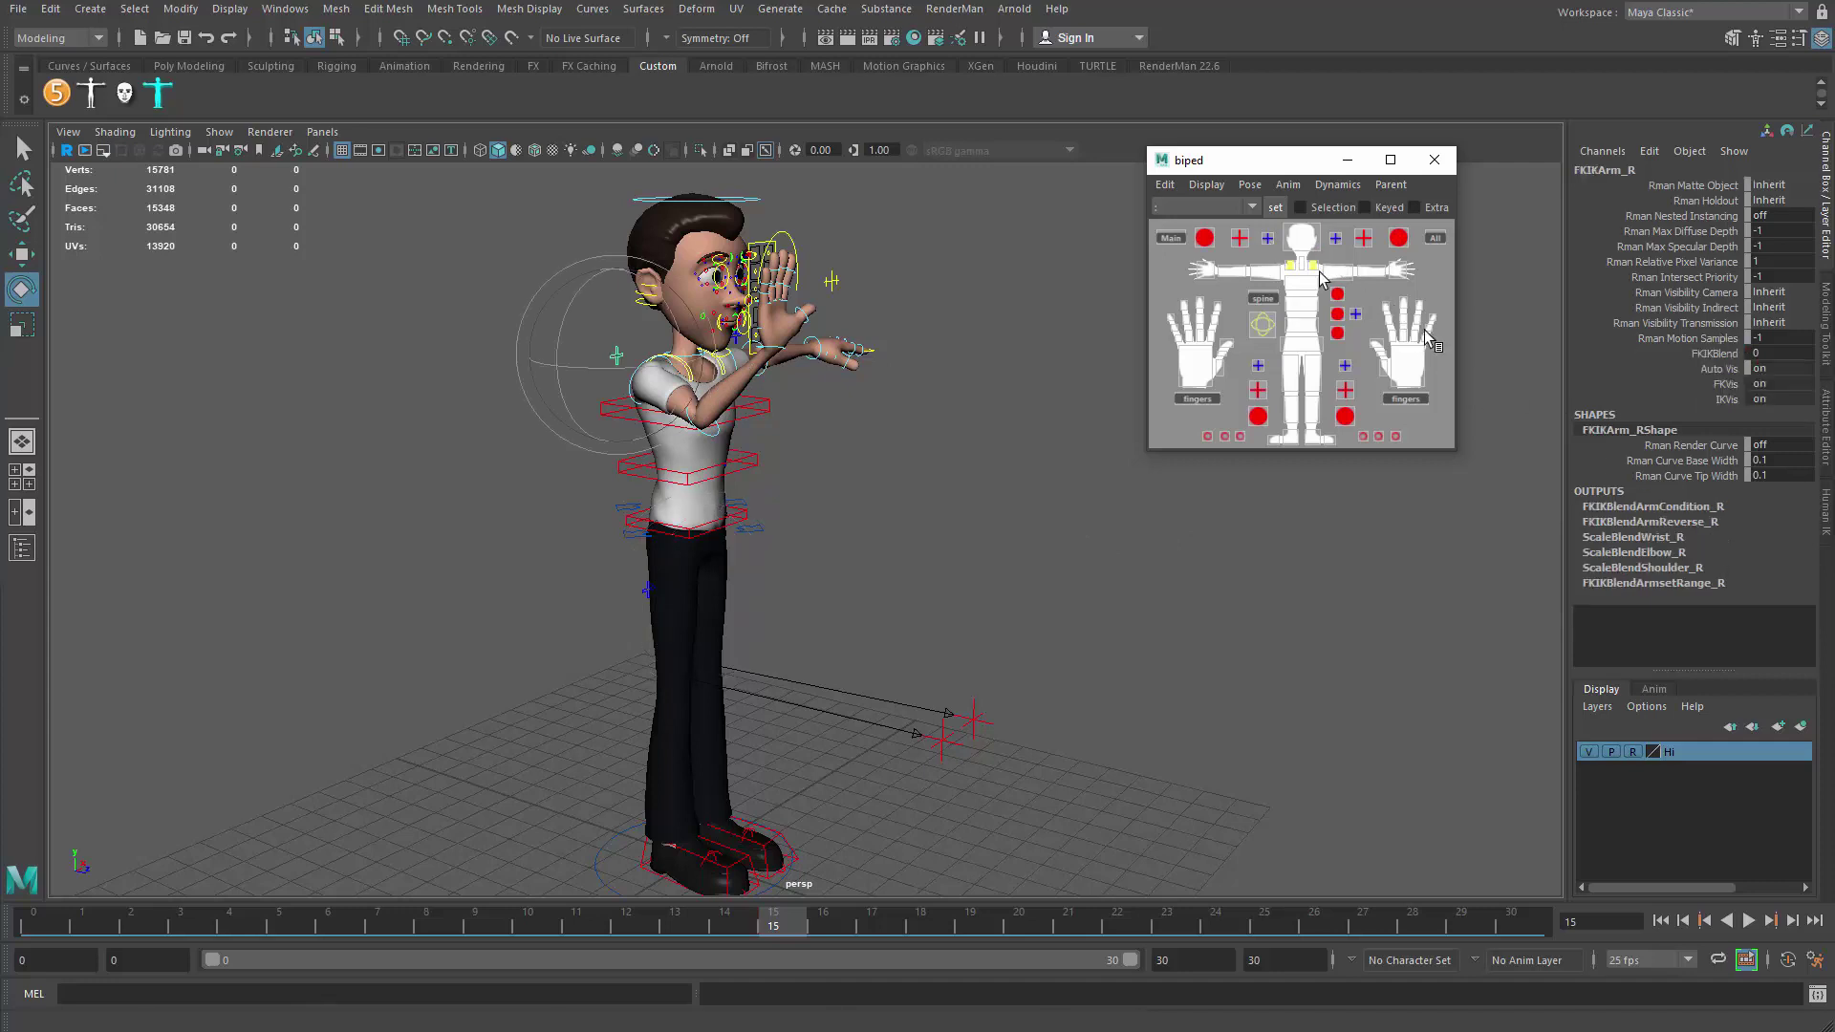
left_click(1749, 353)
type("3")
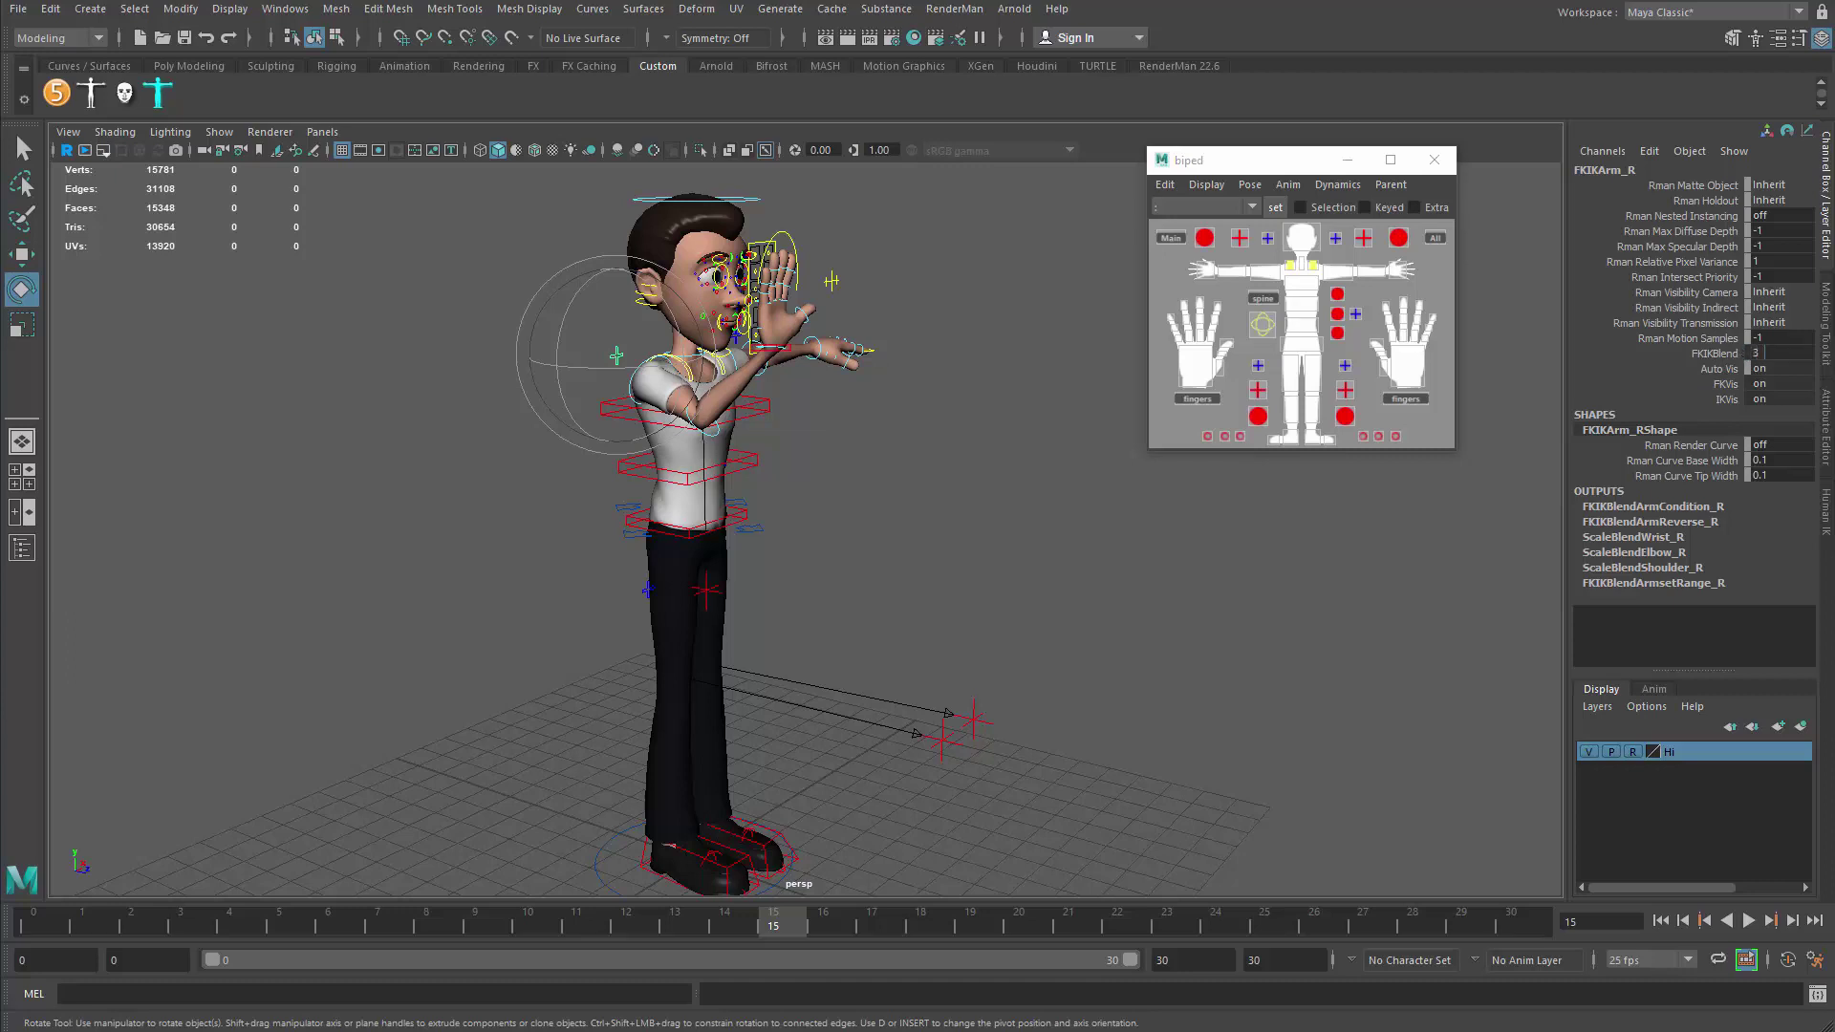
mouse_move(1791, 353)
left_mouse_down()
mouse_move(1758, 353)
mouse_move(1775, 354)
left_mouse_up()
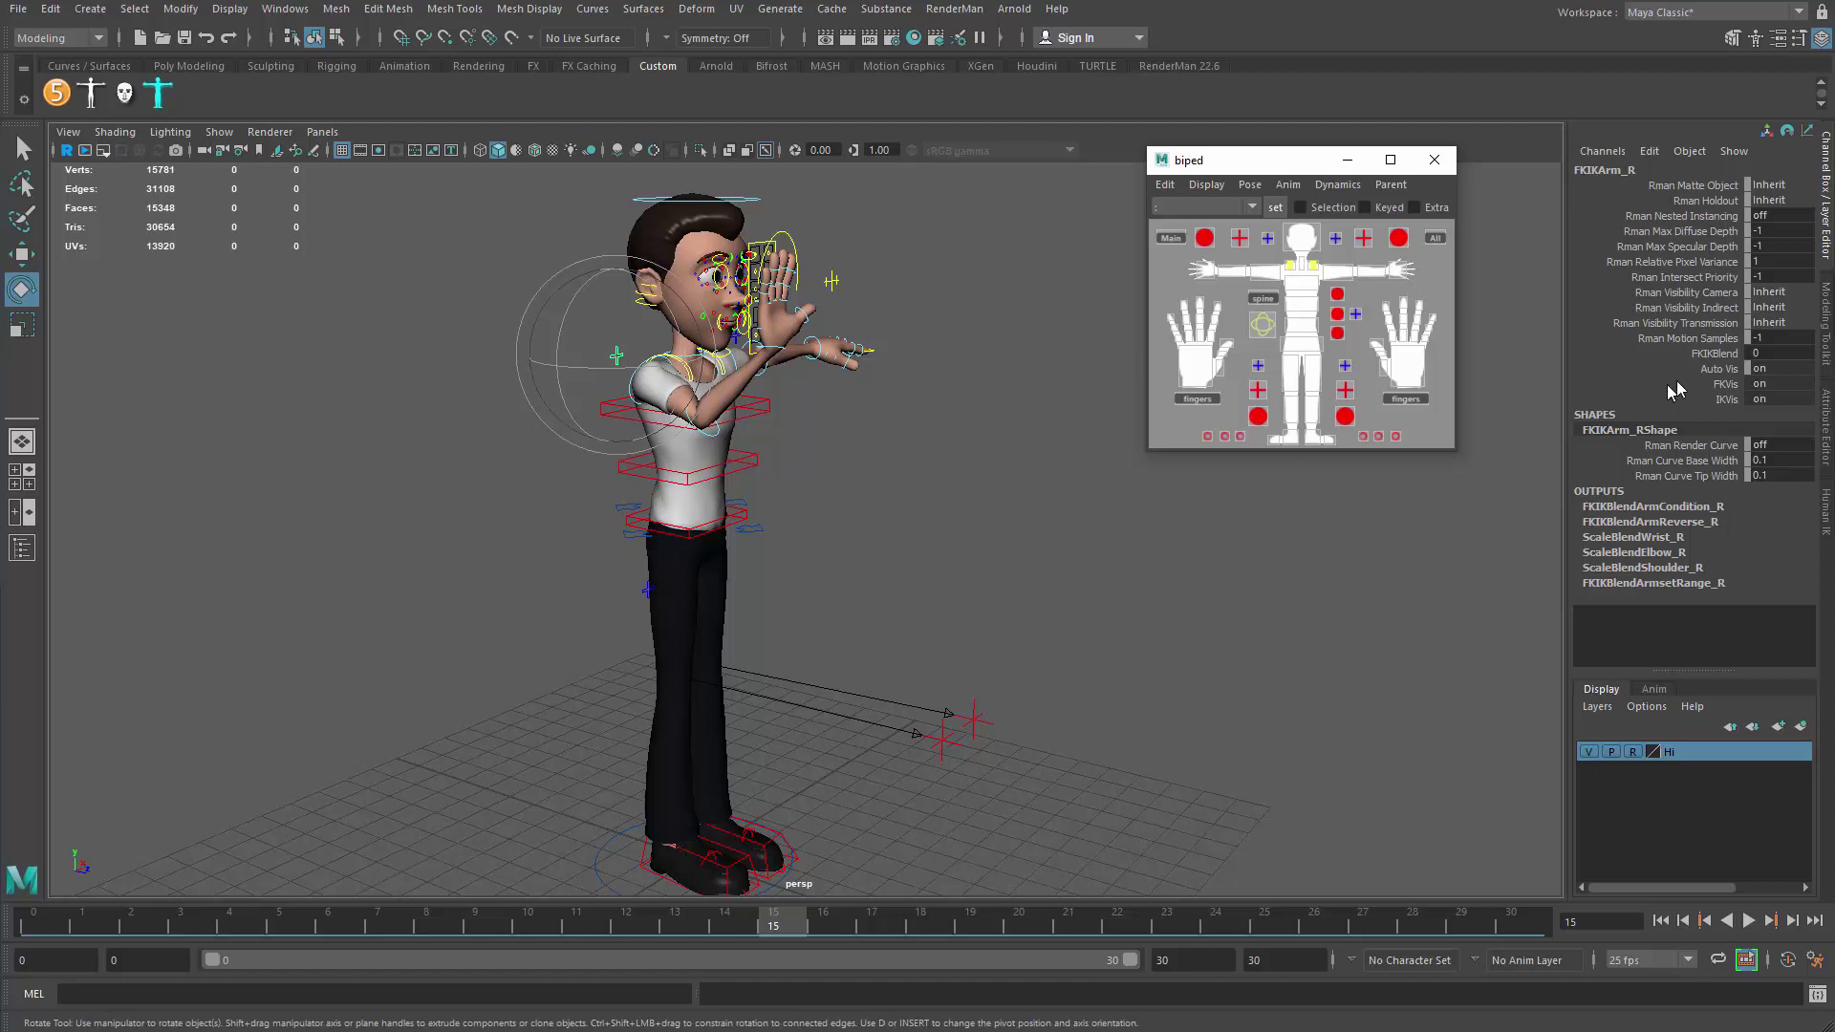
left_click(1713, 355)
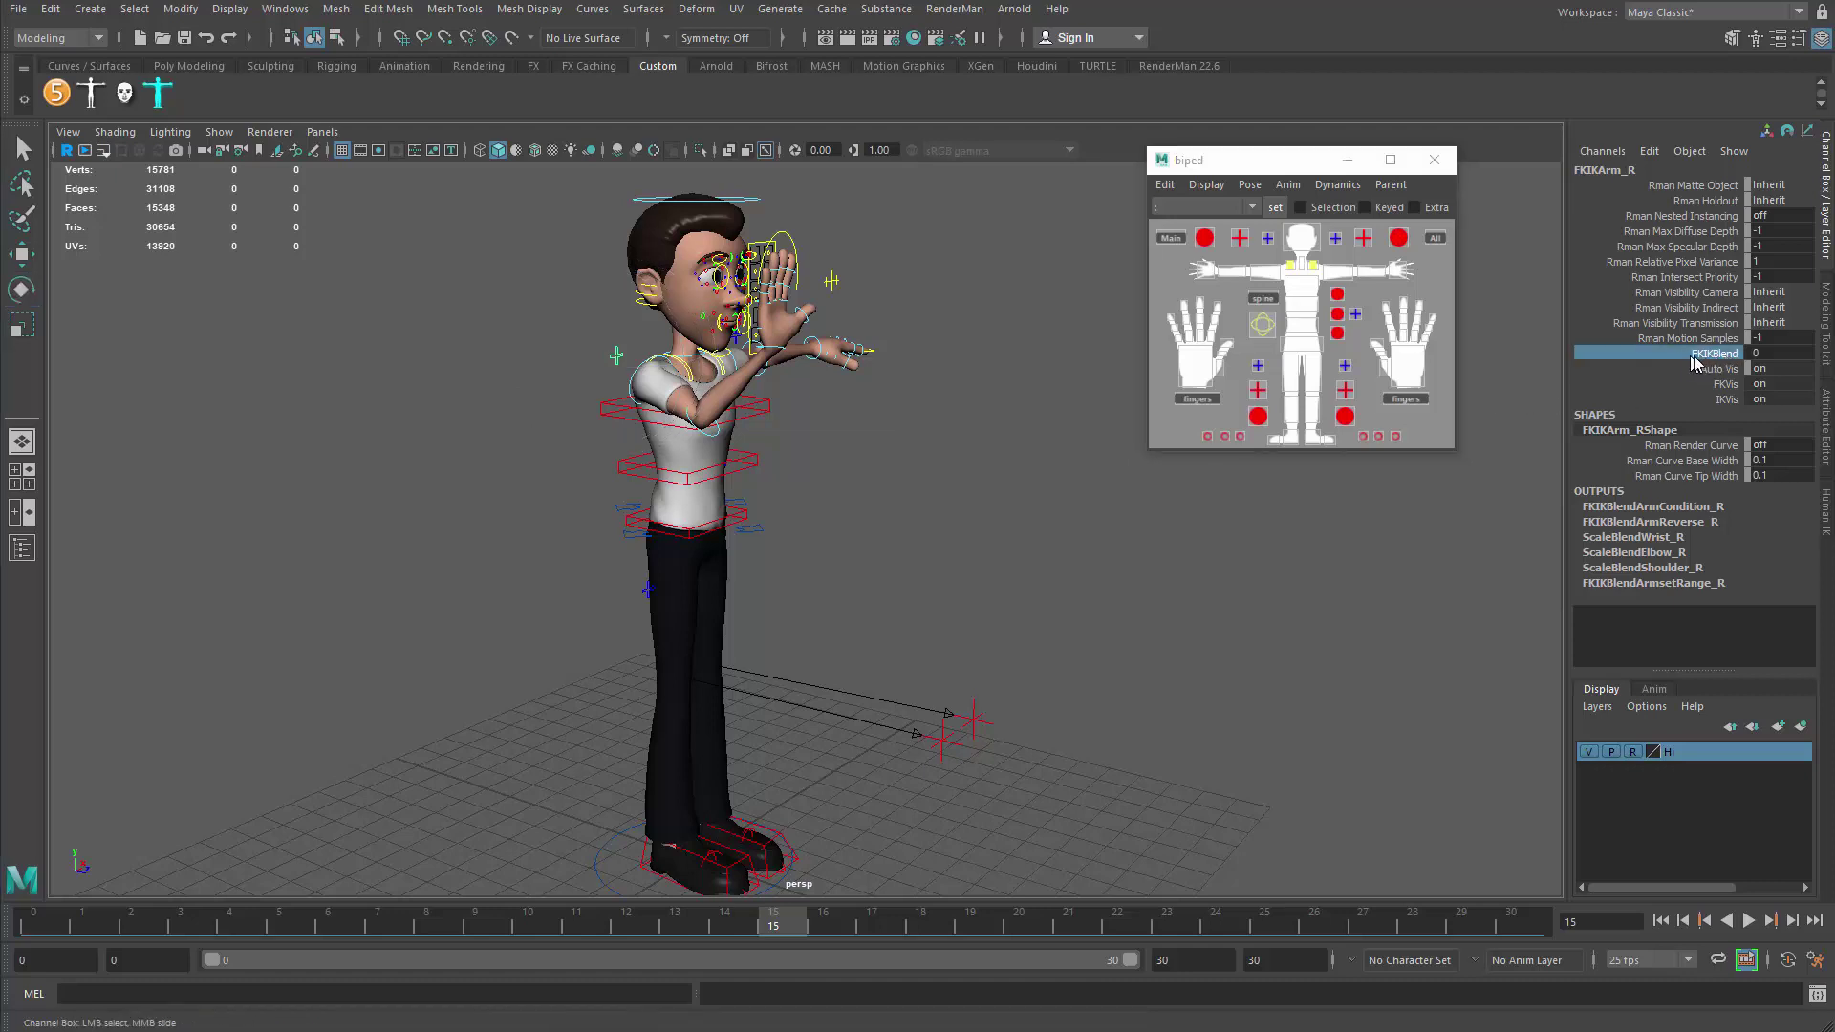
right_click(1689, 364)
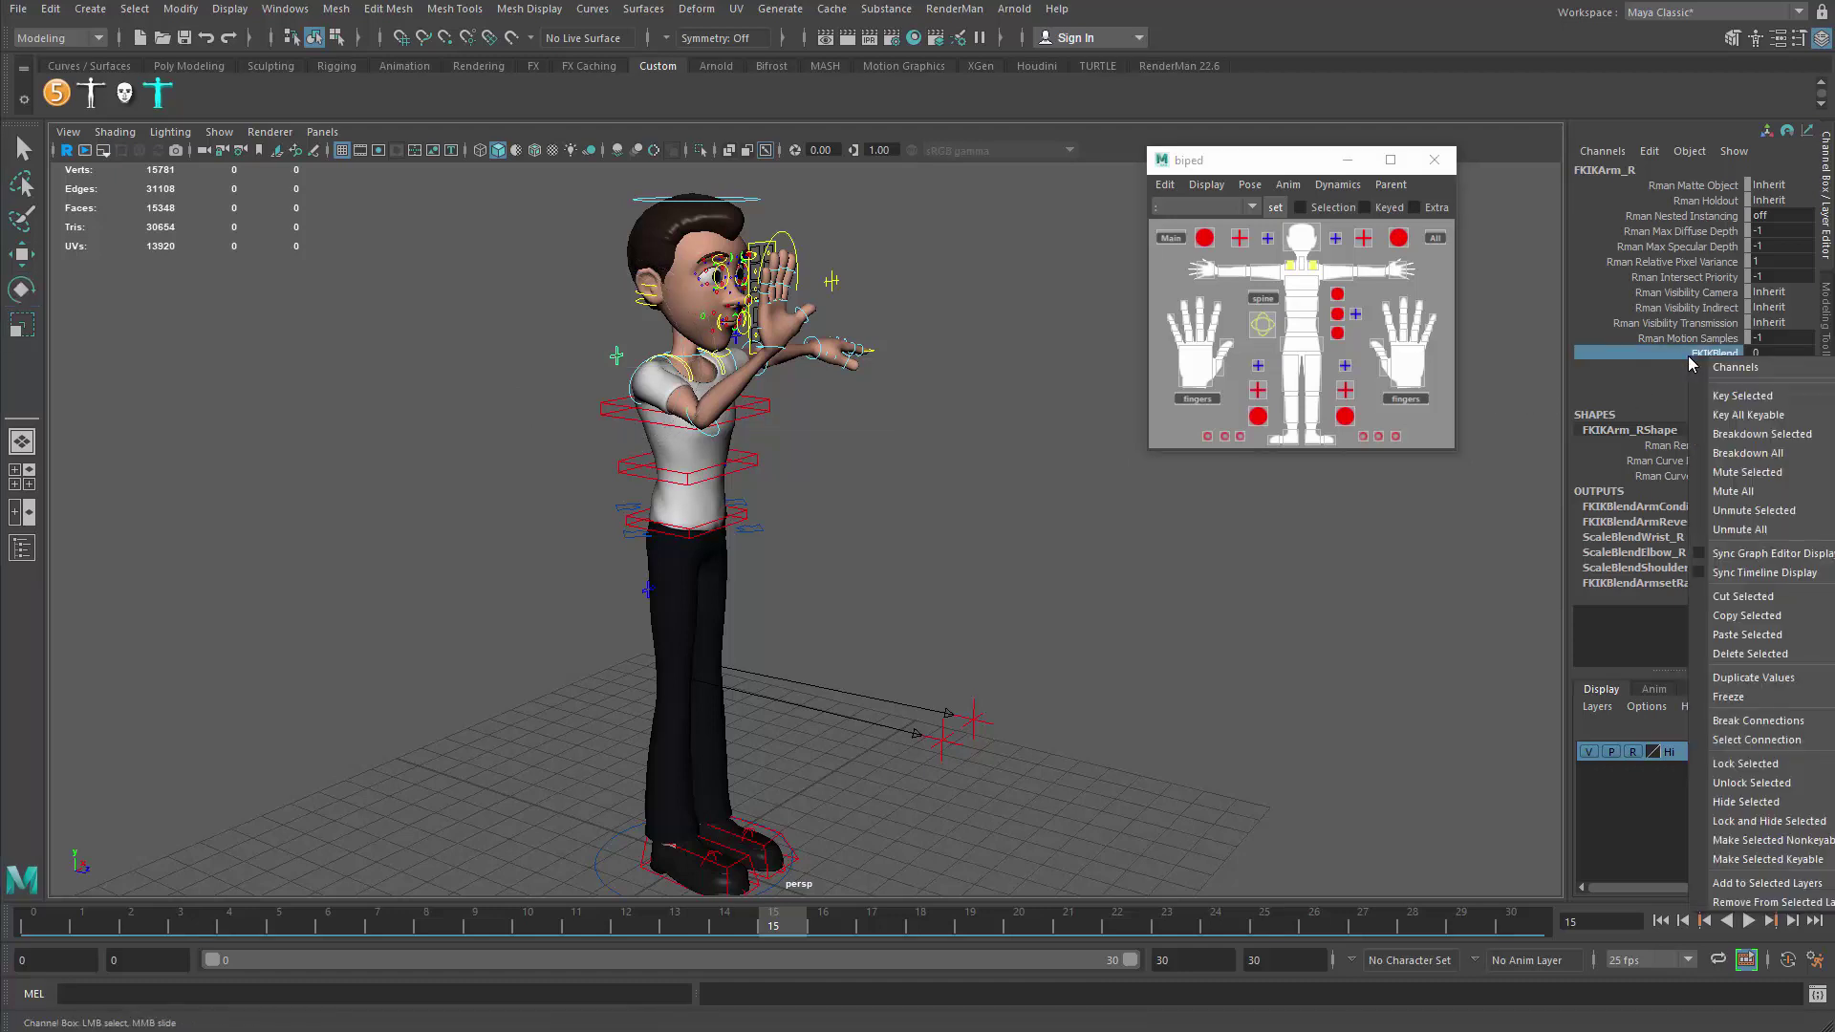
left_click(1696, 397)
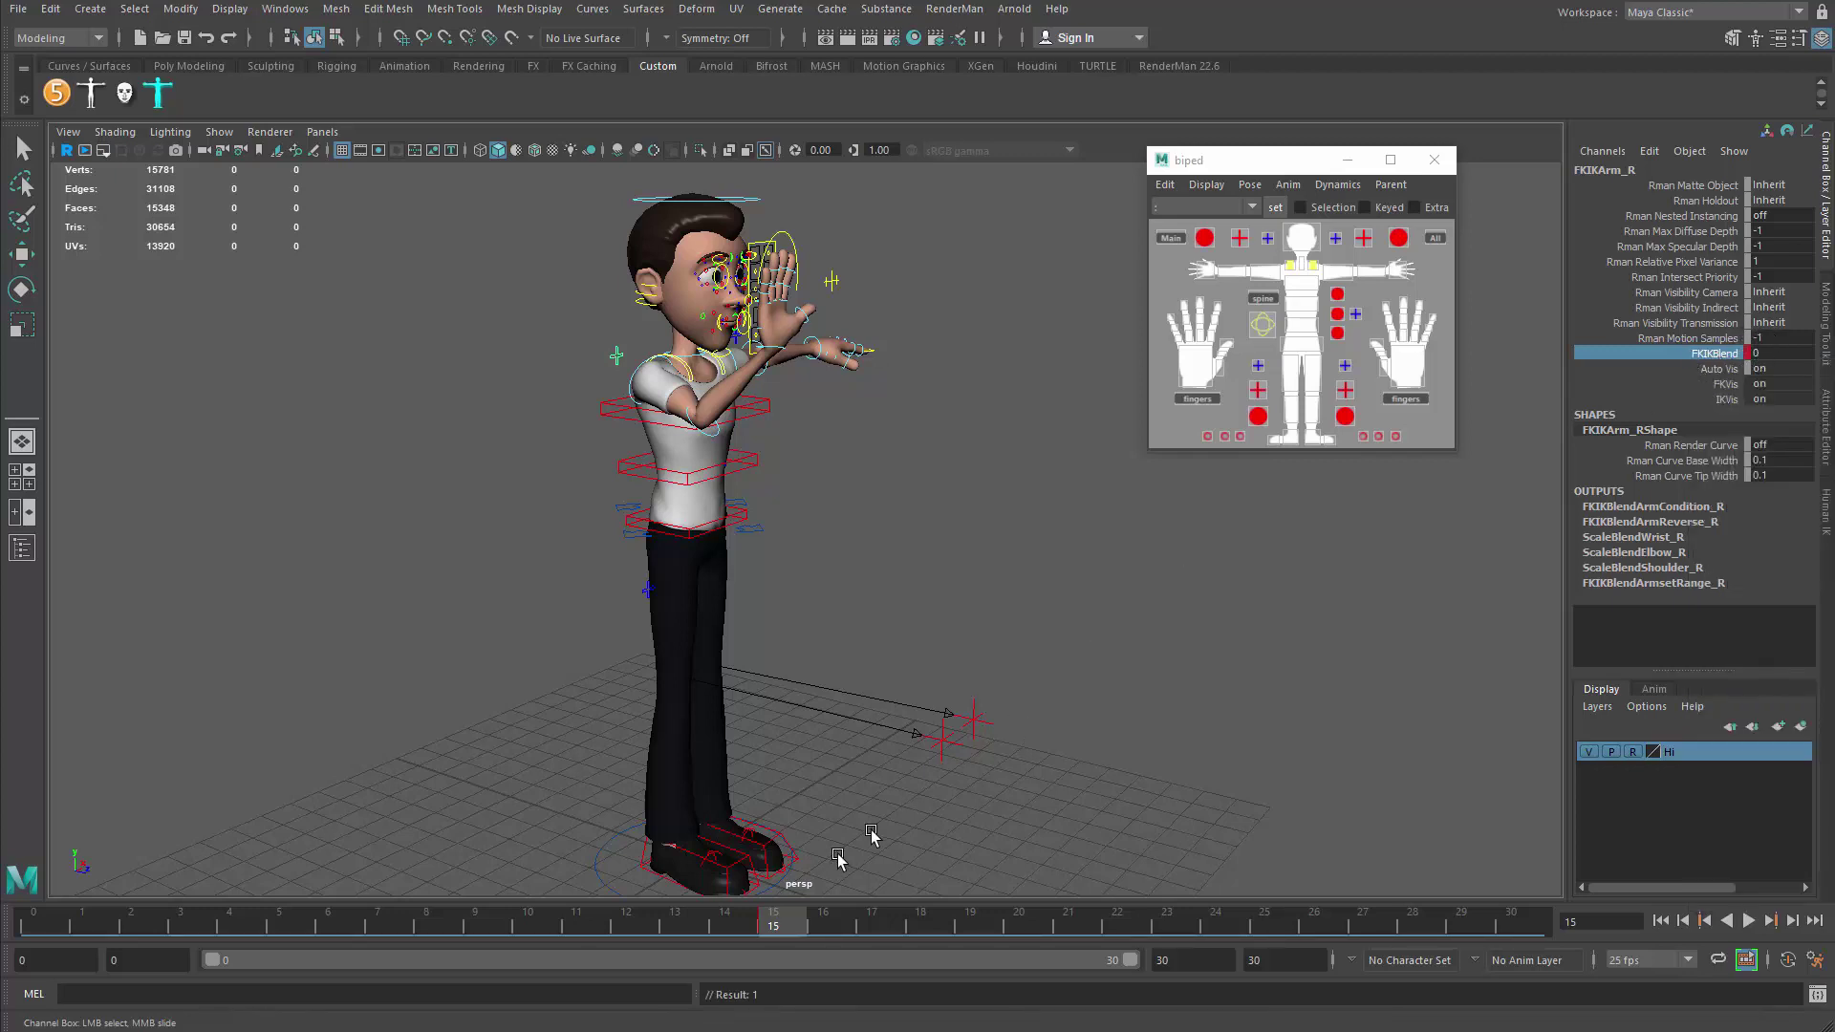
Set the right arm's FKIKBlend to 10 at frame 16 and key only that channel.
left_click_drag(815, 927, 817, 927)
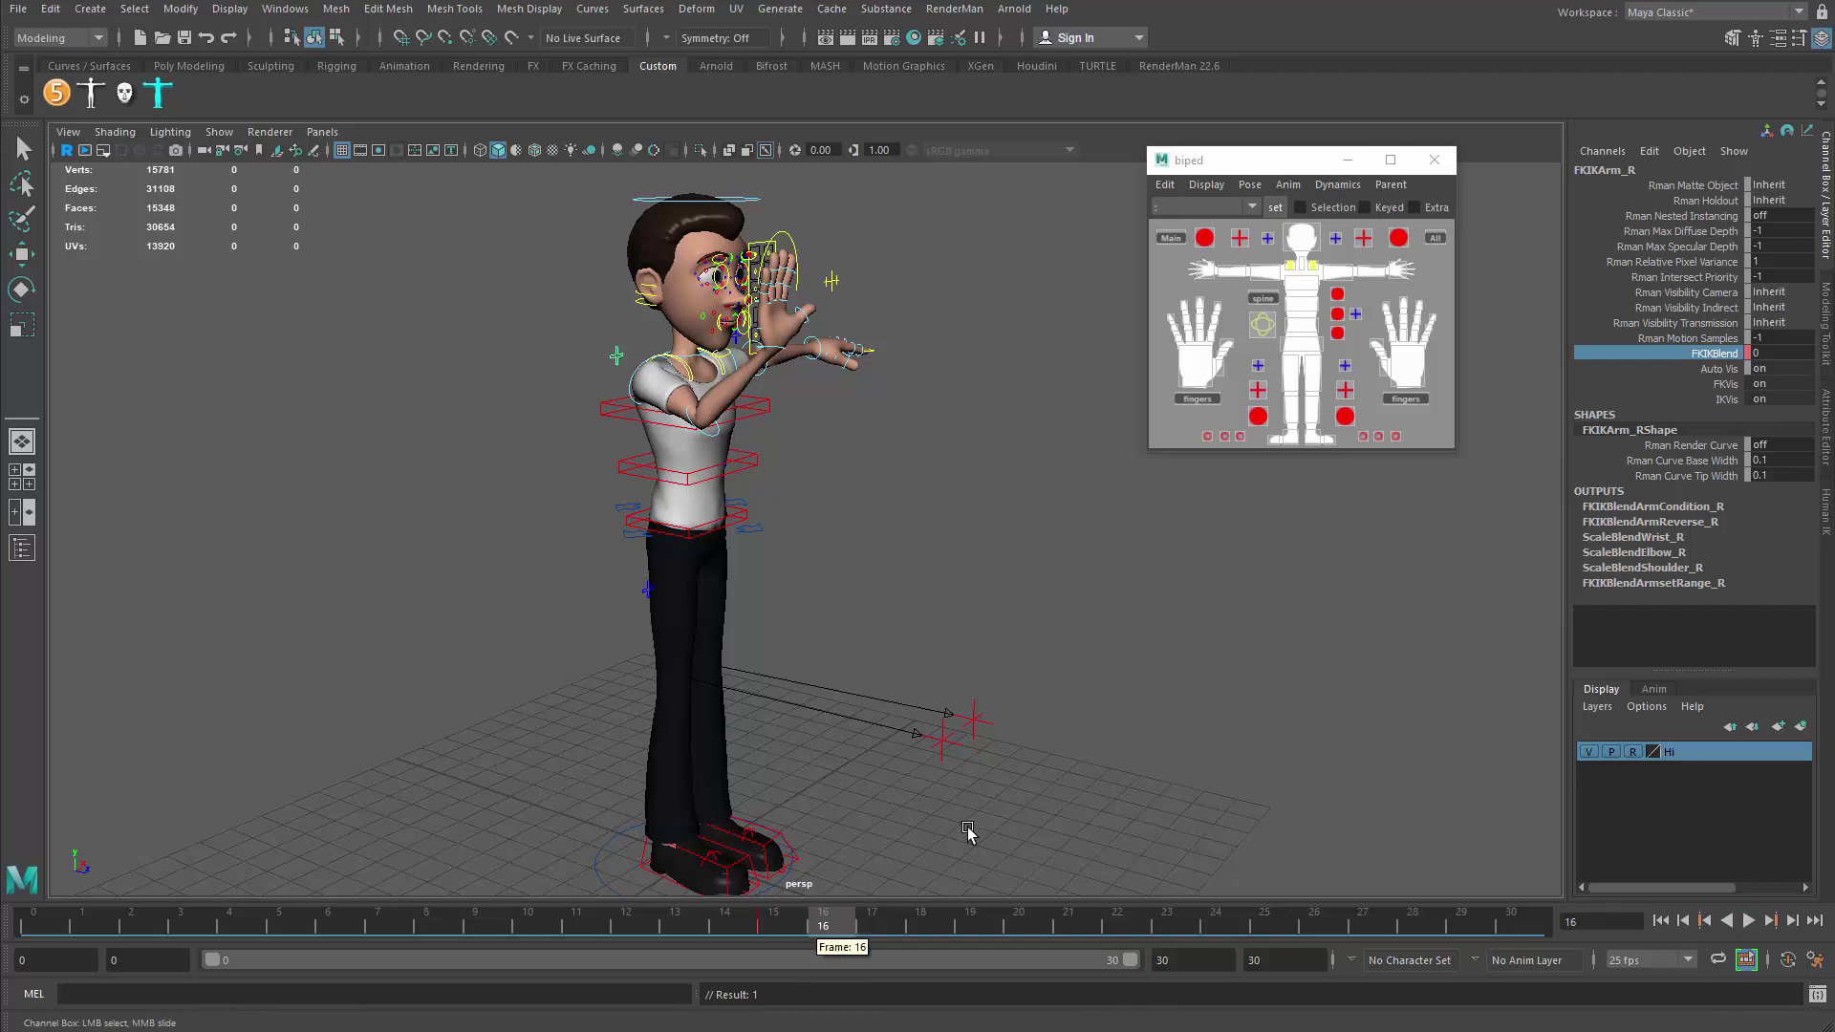
left_click(1758, 353)
type("3")
key("Return")
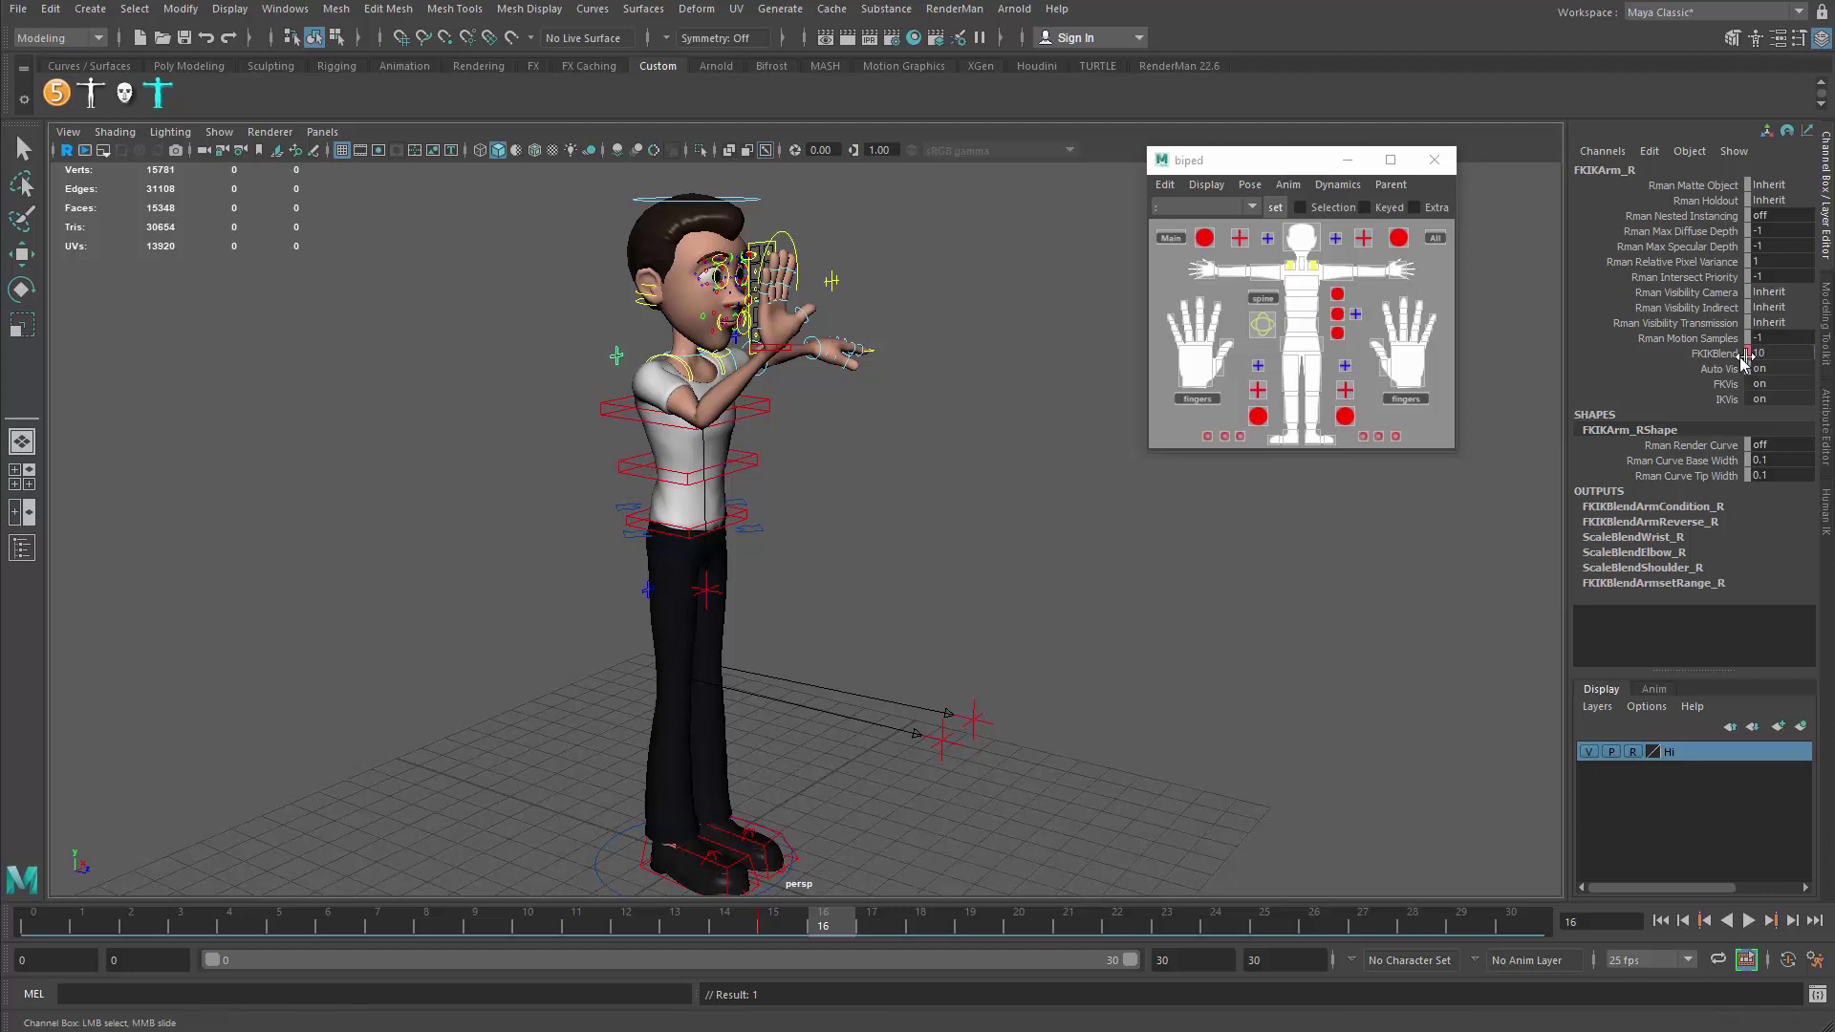
right_click(1707, 359)
left_click(1734, 392)
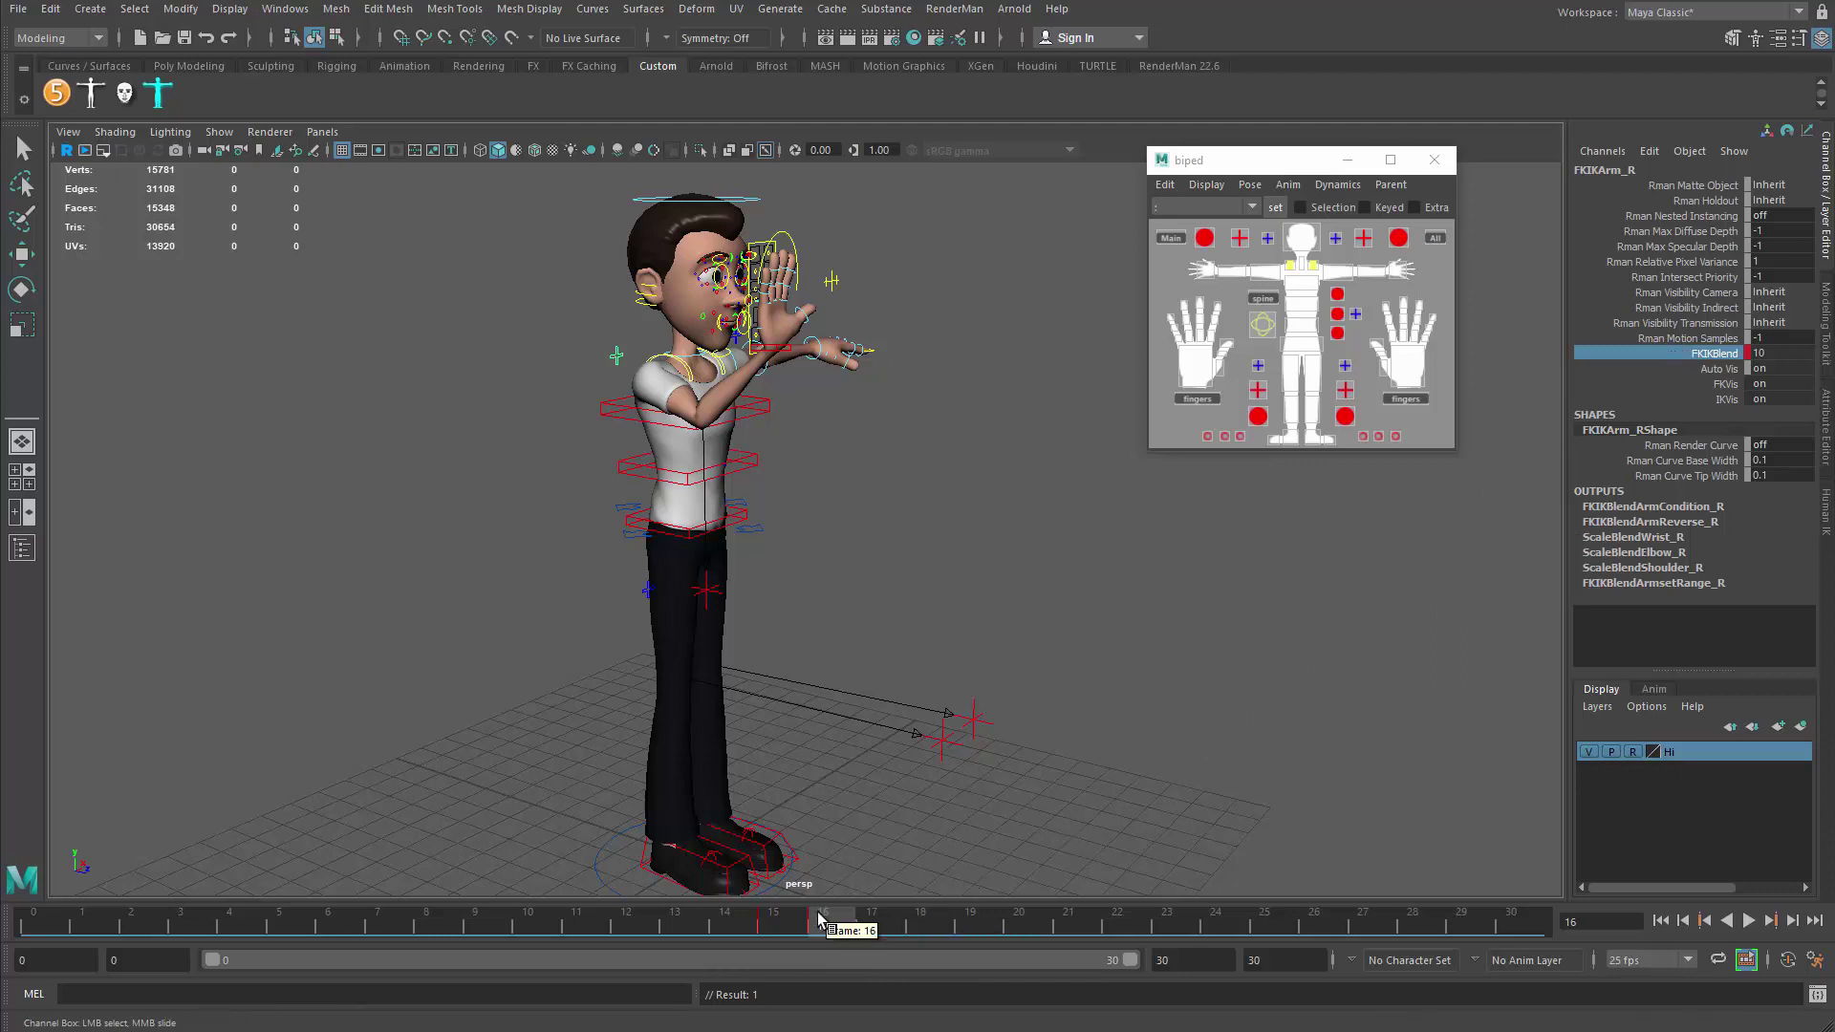
Scrub between frames 15 and 16 to check the right arm's pose across the FK-to-IK switch.
left_click_drag(848, 927, 788, 926)
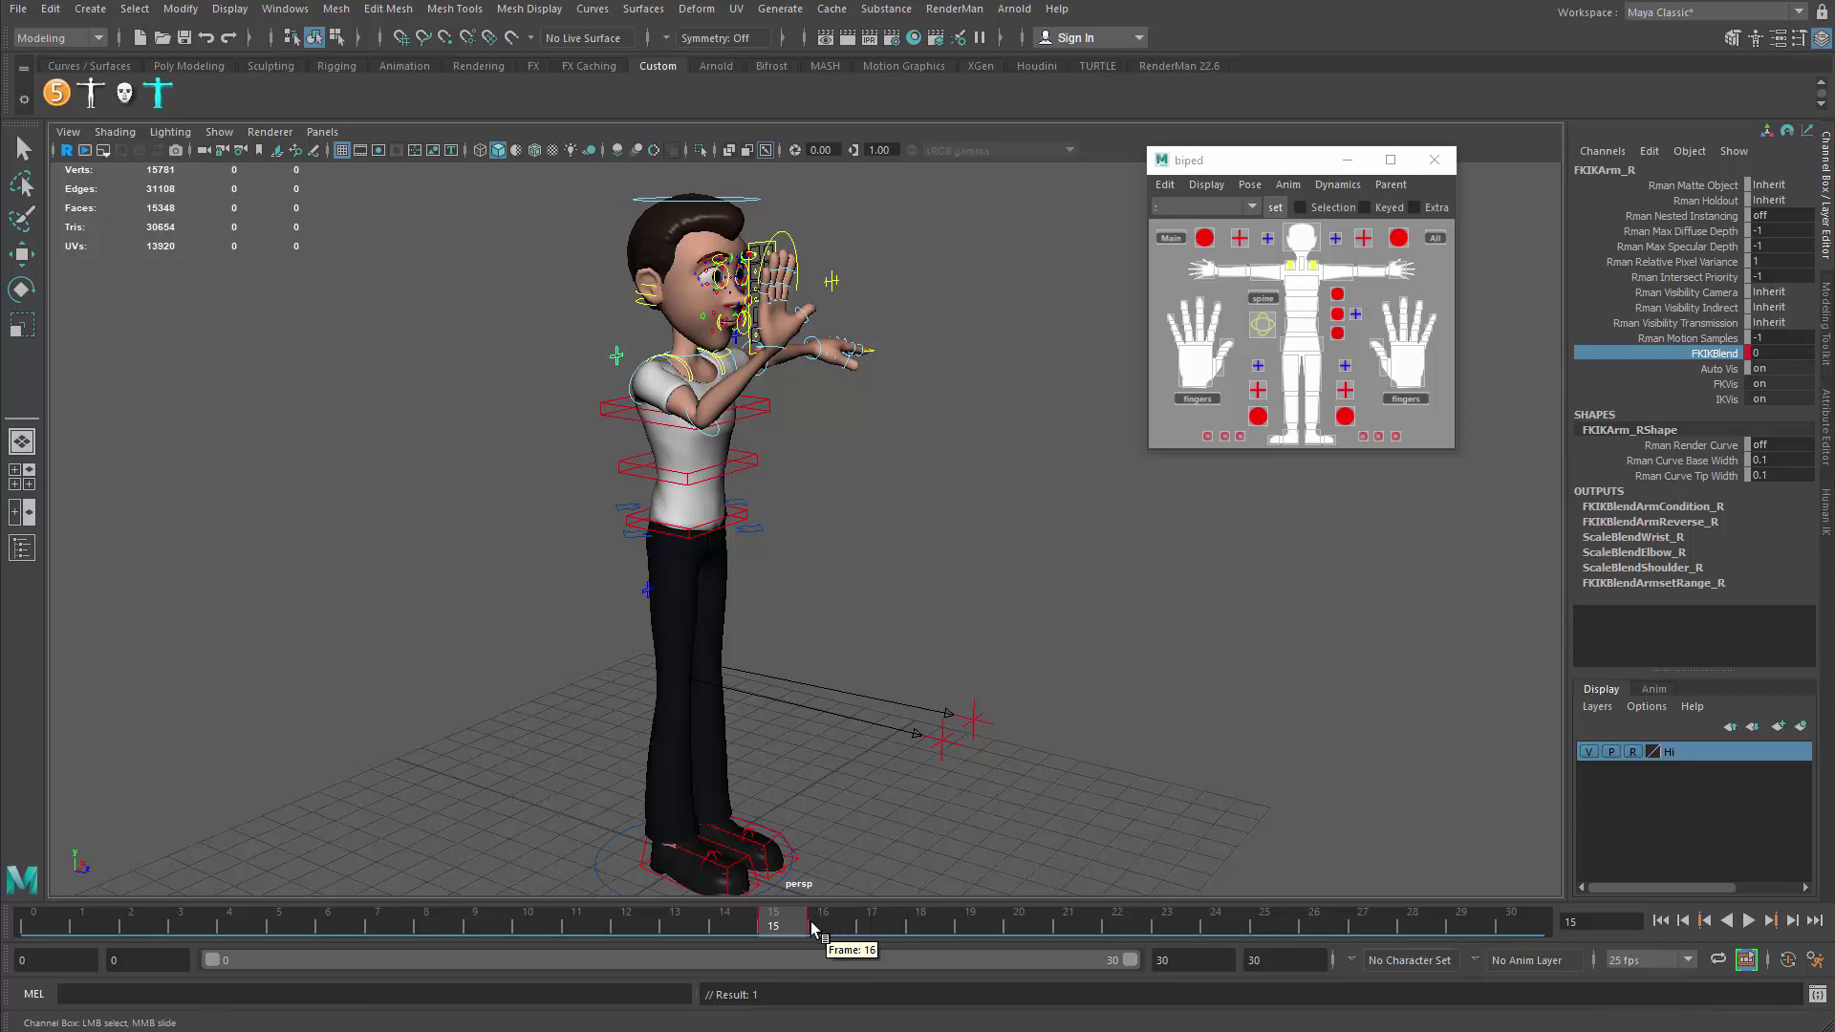
left_click(813, 928)
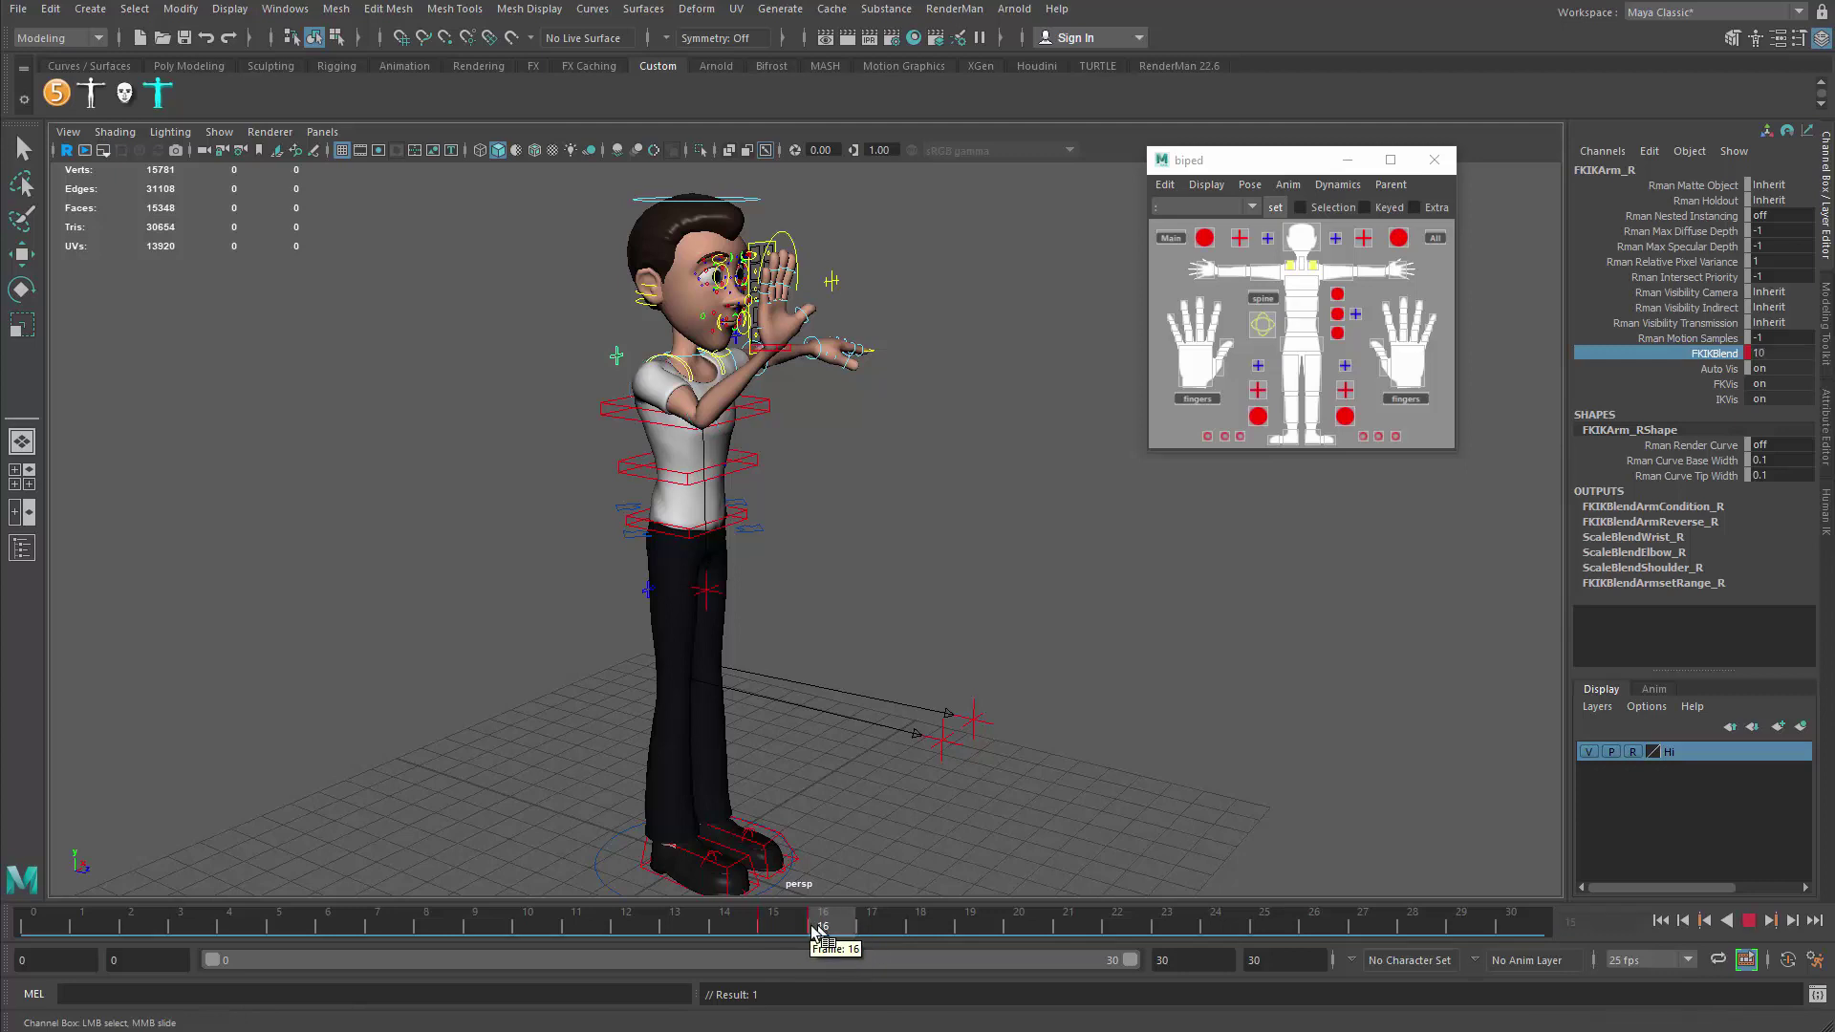
mouse_move(811, 926)
left_mouse_down()
mouse_move(788, 922)
mouse_move(825, 923)
left_mouse_up()
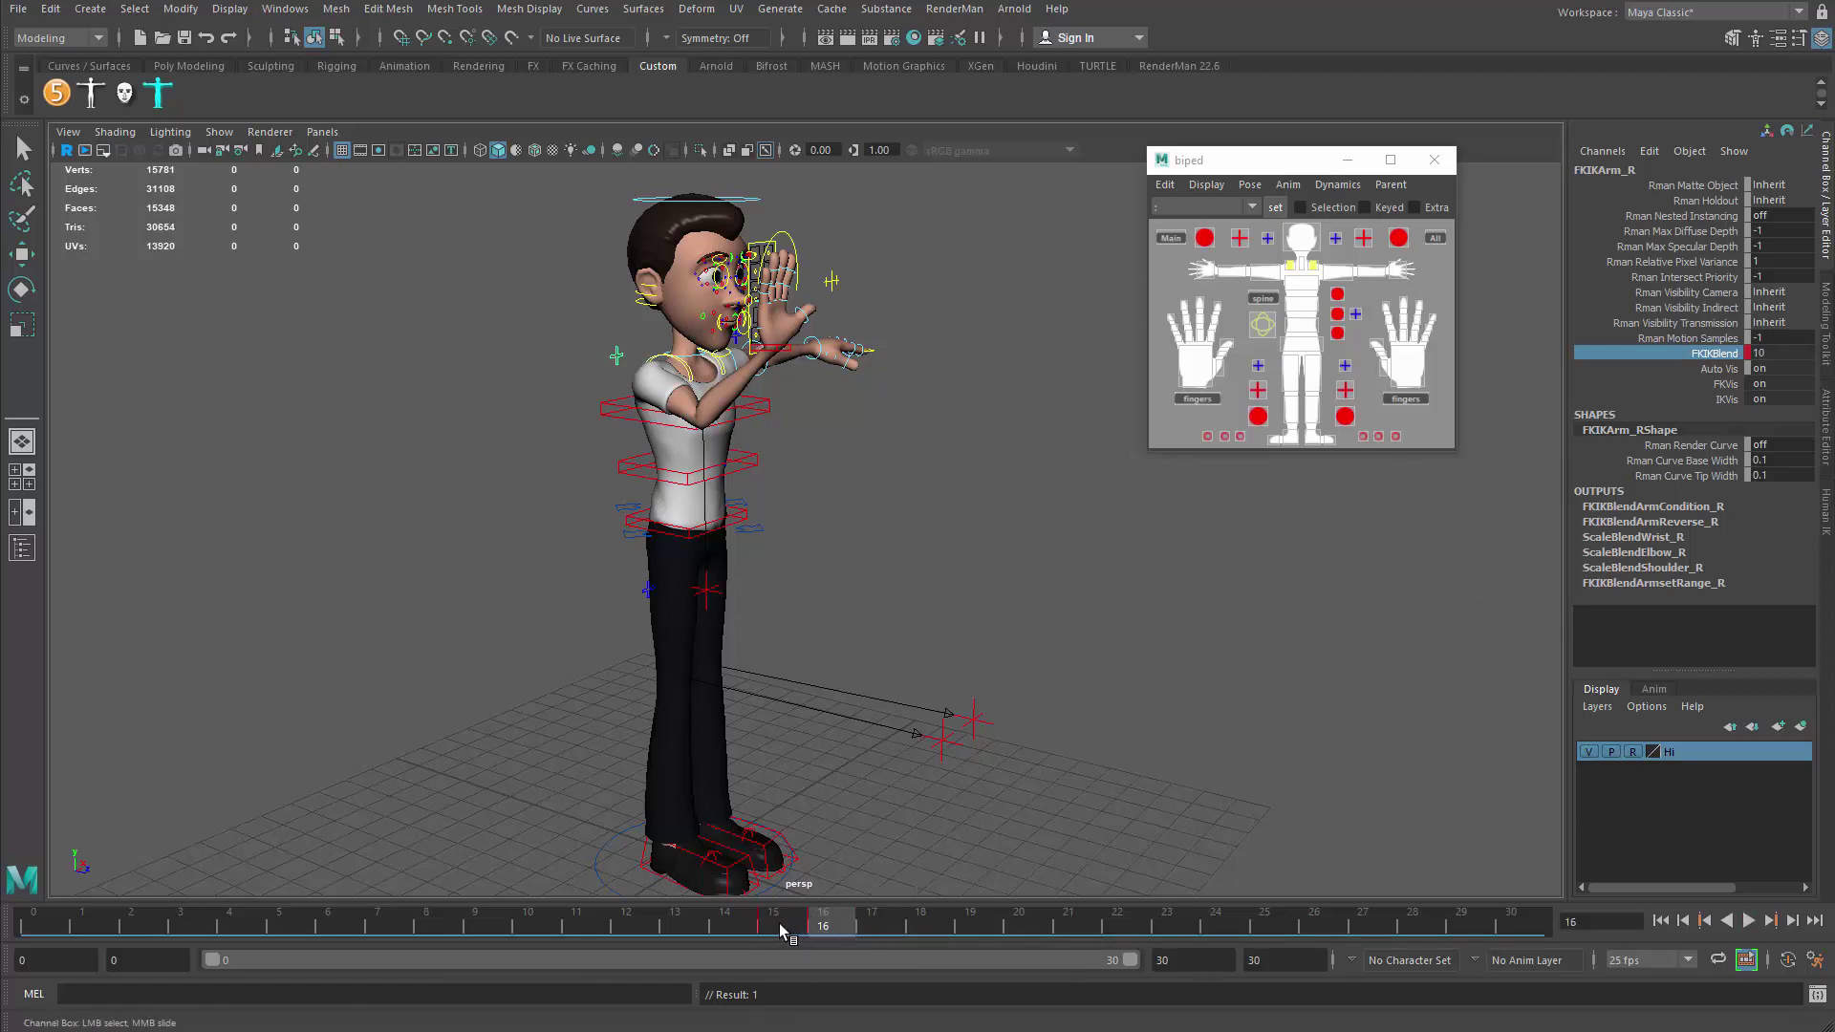
left_click_drag(782, 923, 831, 922)
Move the root control forward to about 0.35 on Translate Z and compare the right arm's behaviour at frames 7 and 16.
left_click(754, 538)
key("e")
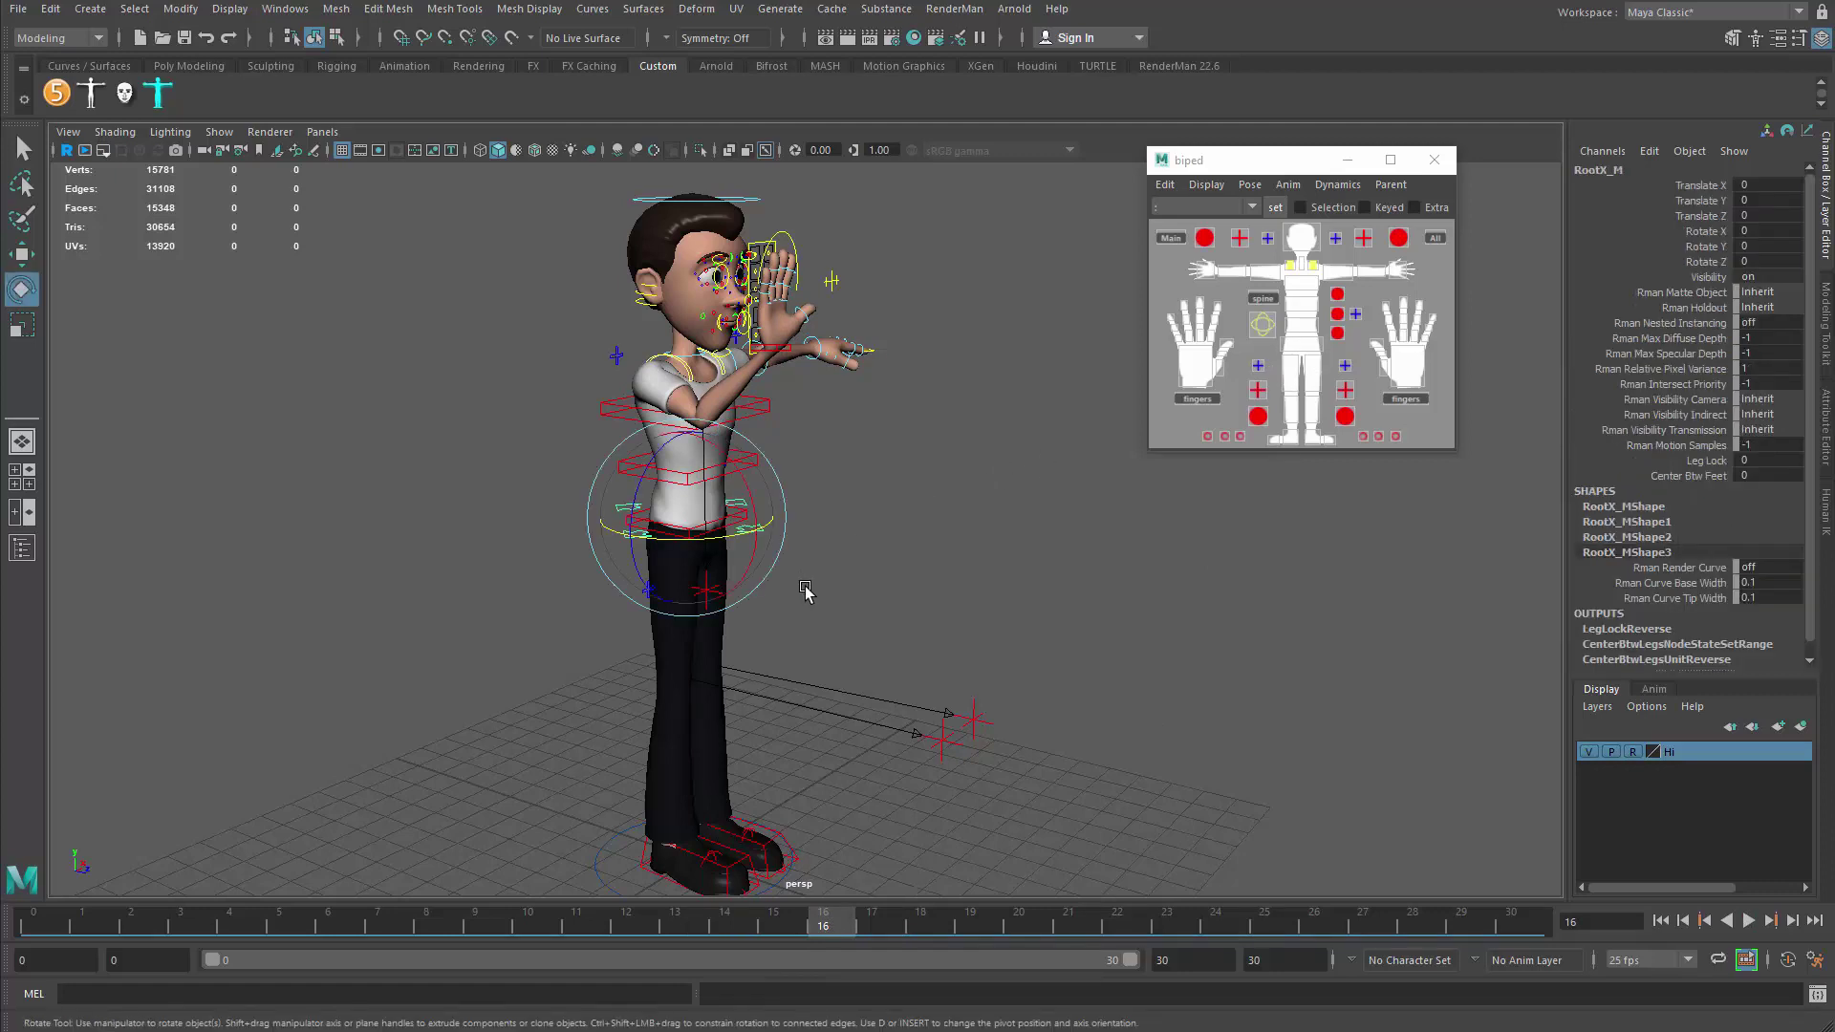
key("w")
mouse_move(770, 546)
left_mouse_down()
mouse_move(751, 537)
mouse_move(776, 545)
left_mouse_up()
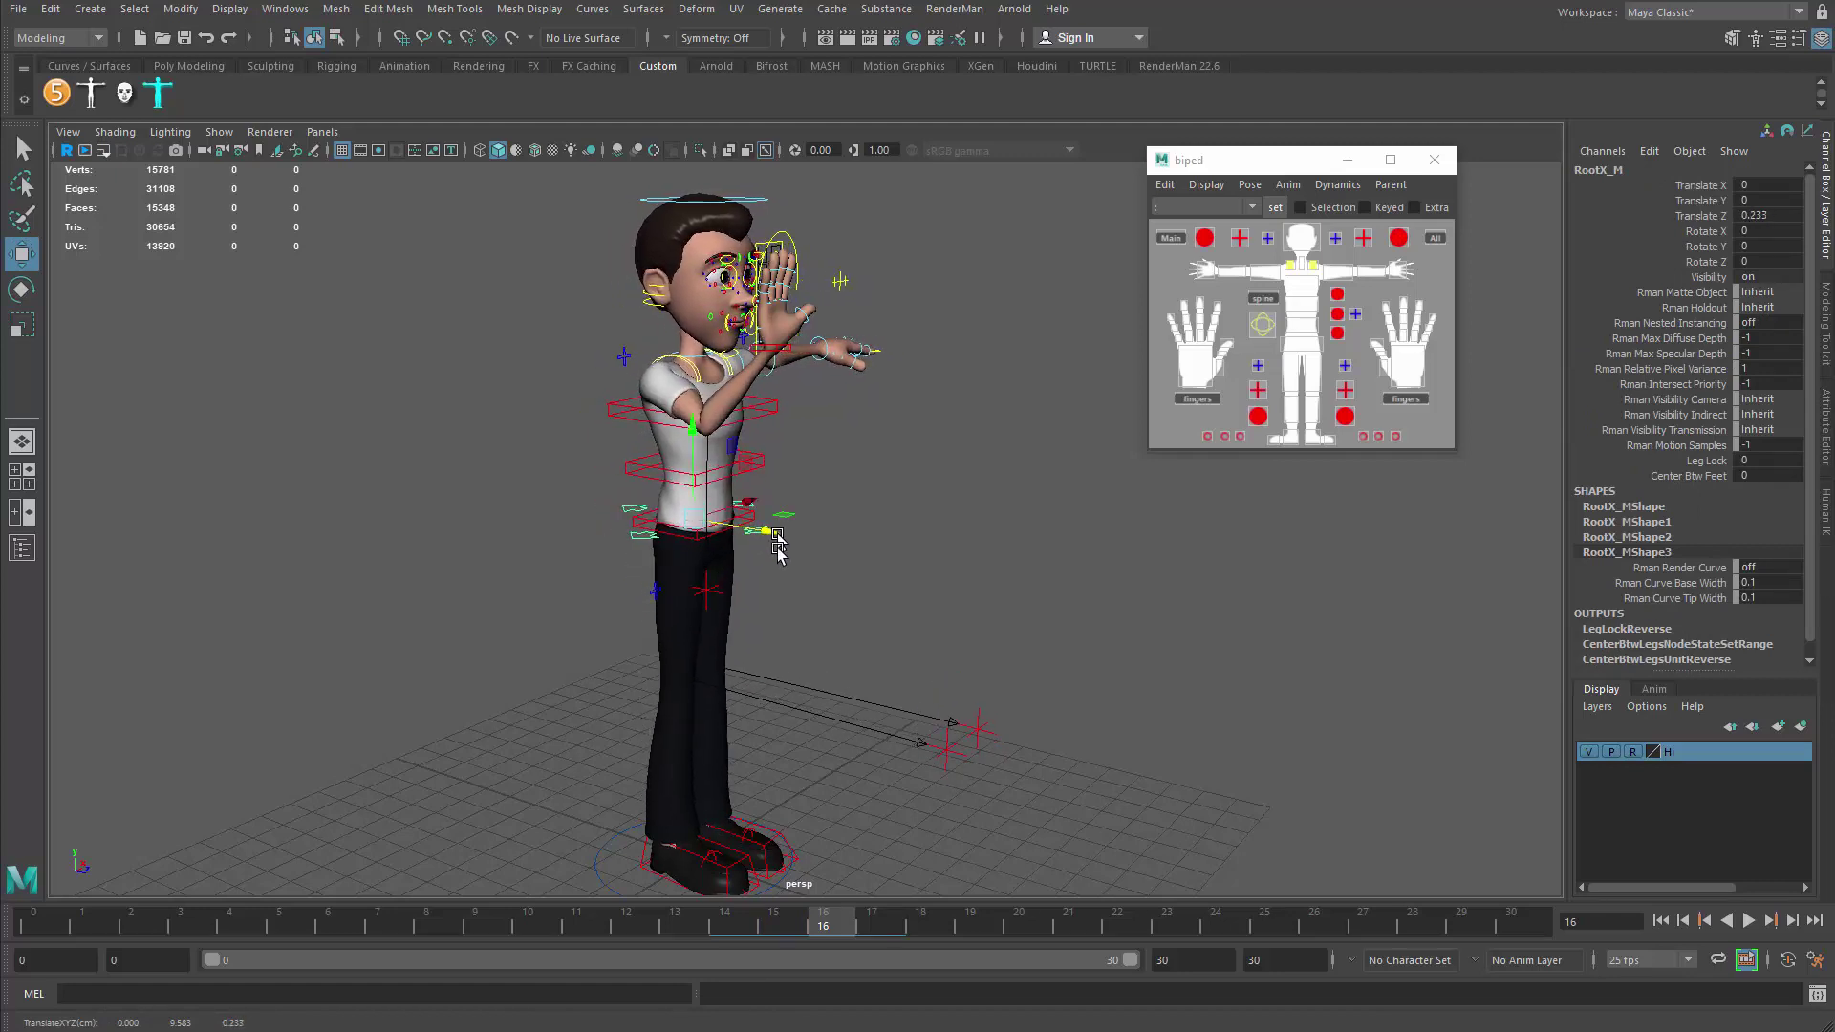
left_click_drag(837, 946, 378, 946)
left_click_drag(767, 527, 770, 540)
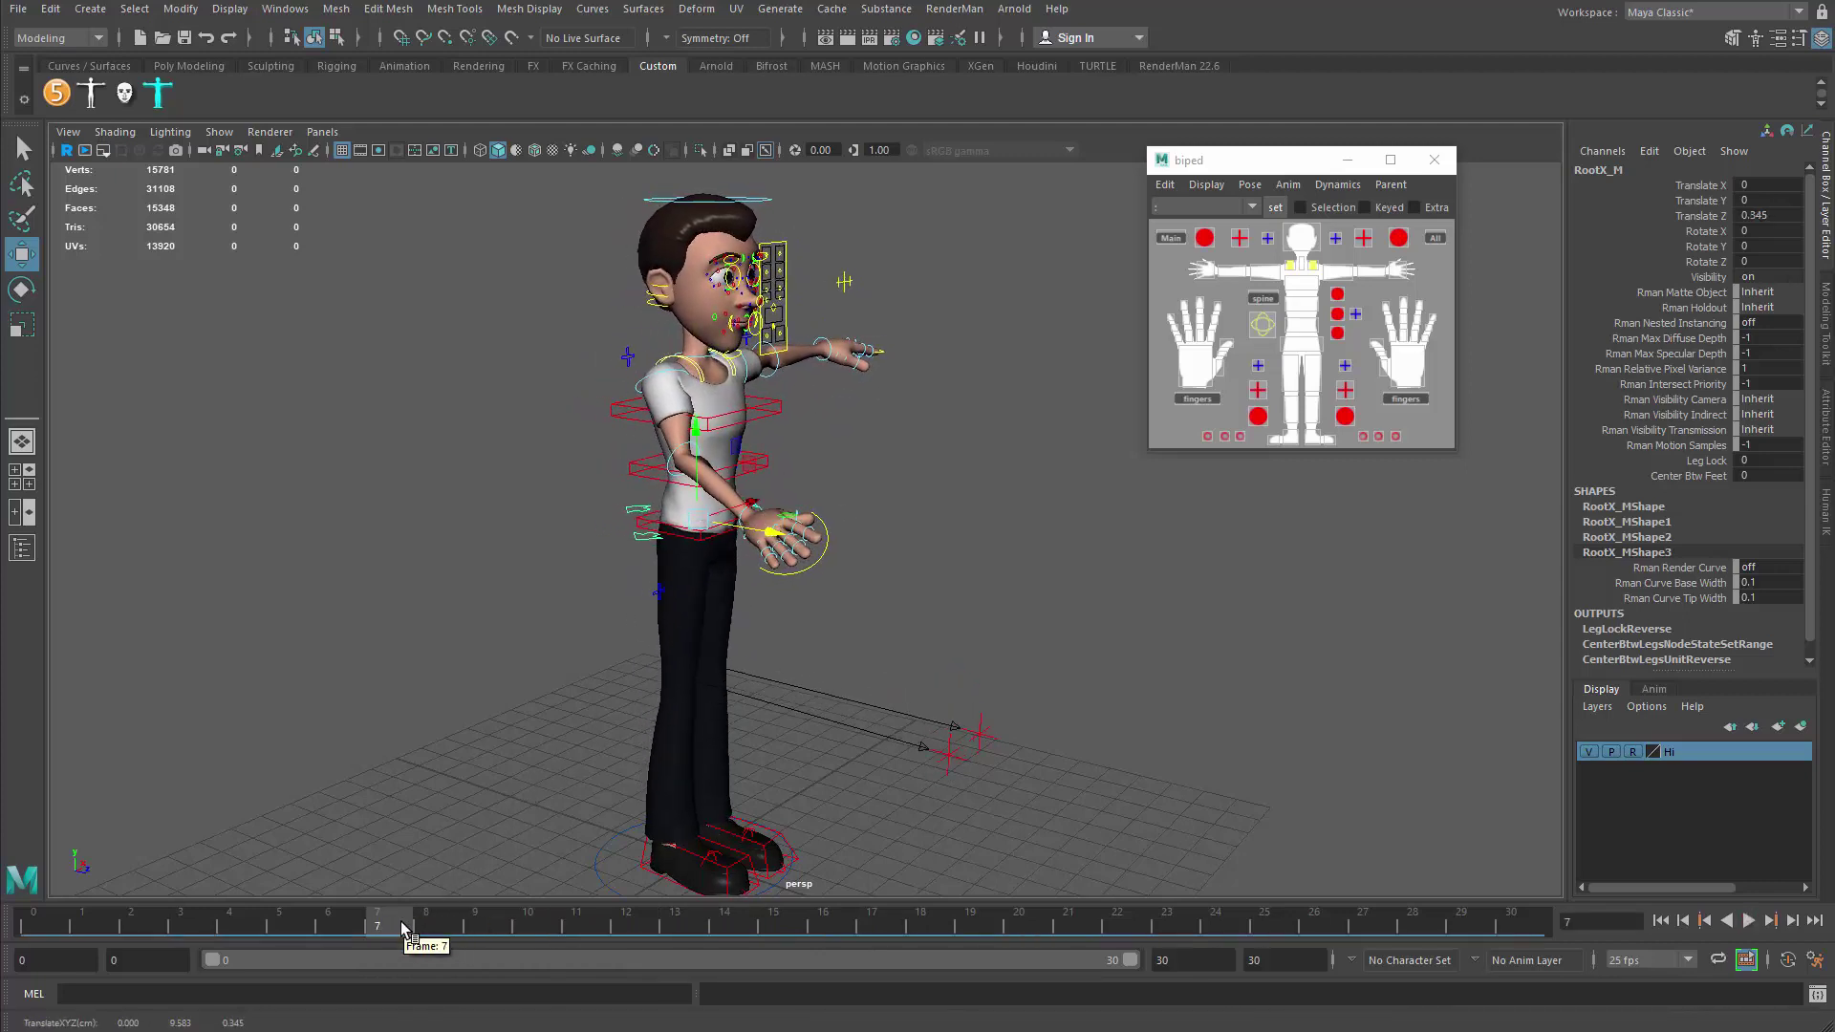
left_click_drag(389, 931, 824, 919)
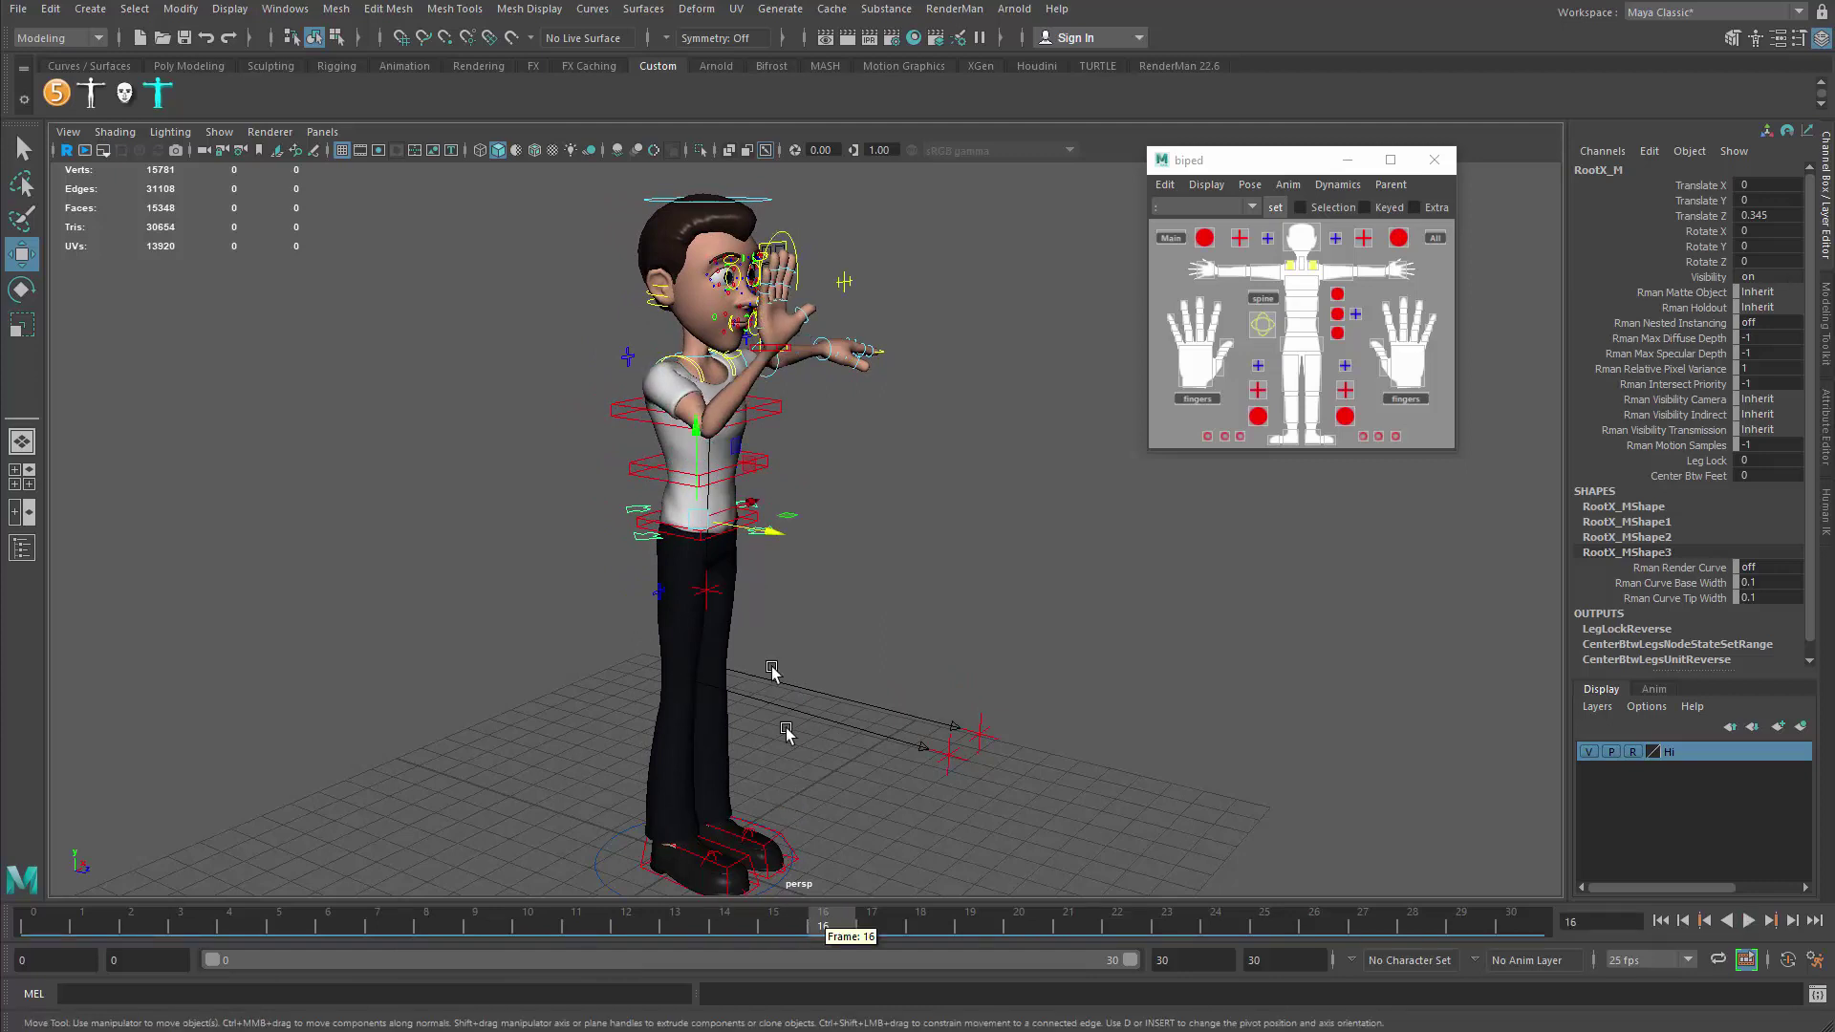
Test the root control at about 0.84 on Translate Z while scrubbing frames 15 to 16, then return it to about 0.01.
mouse_move(781, 531)
left_mouse_down()
mouse_move(749, 531)
mouse_move(791, 532)
left_mouse_up()
left_click_drag(777, 925, 813, 923)
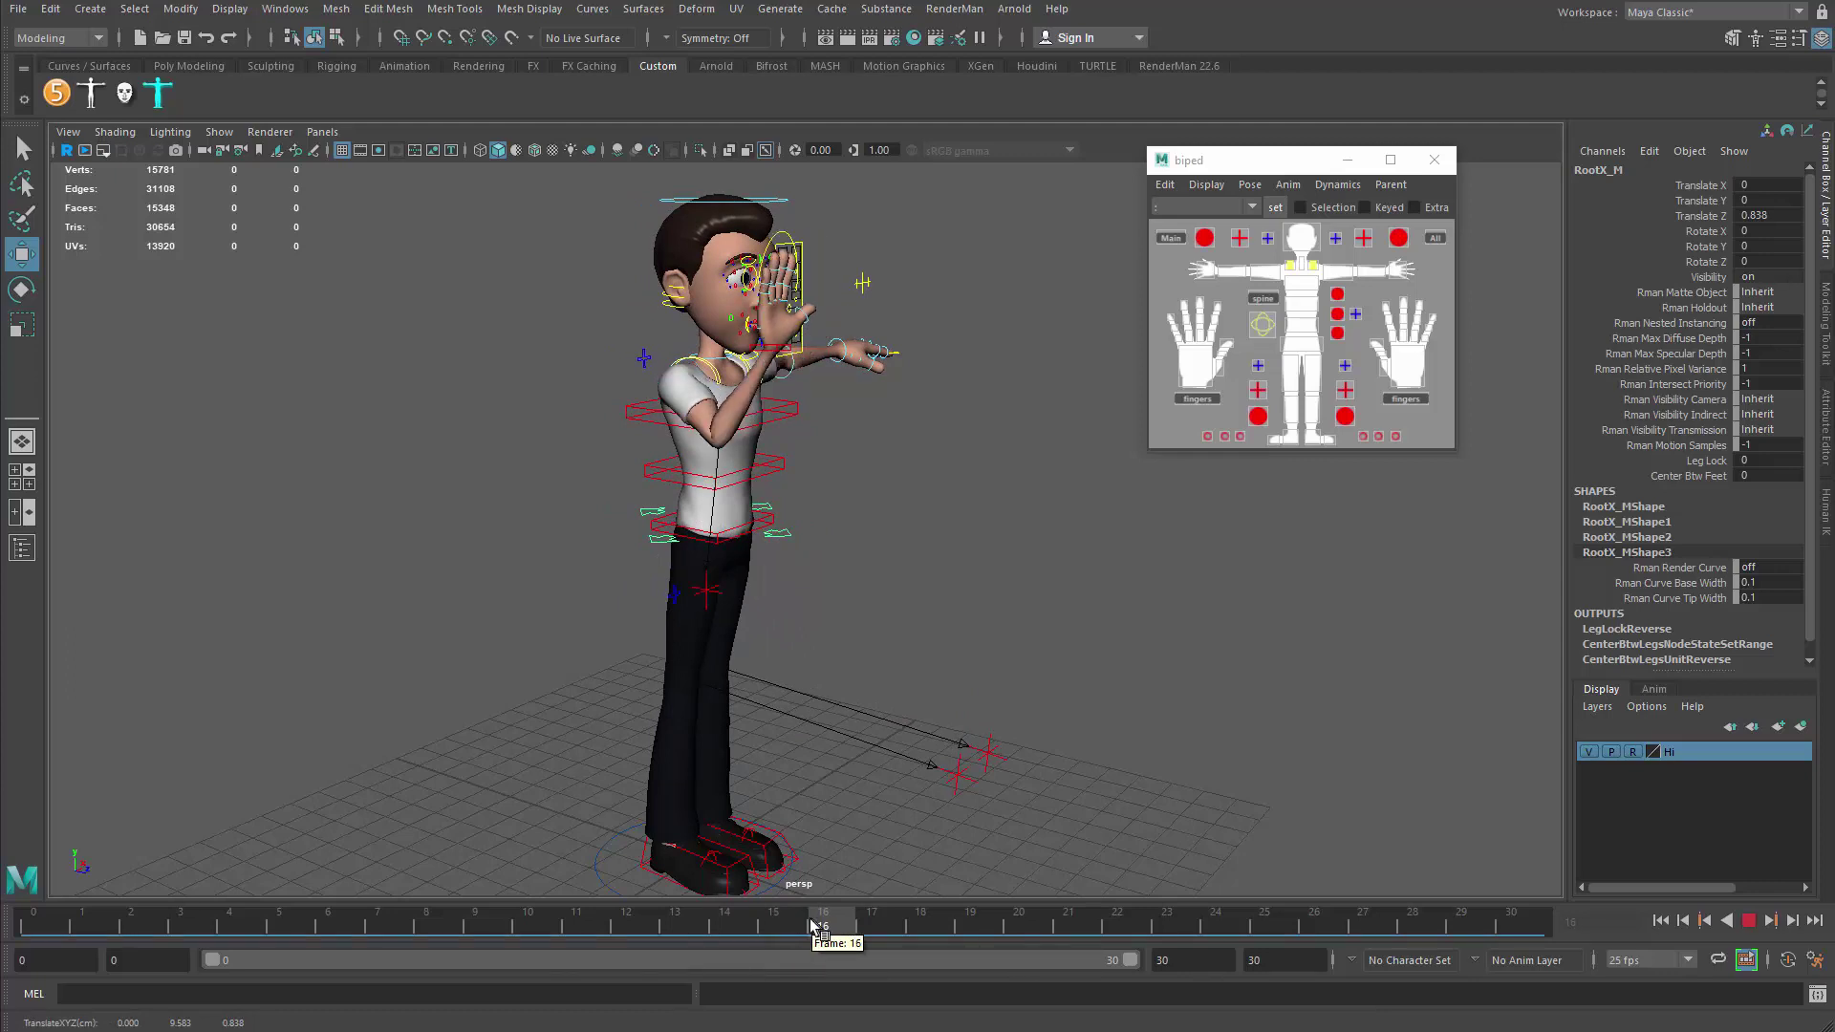
left_click_drag(790, 528, 762, 532)
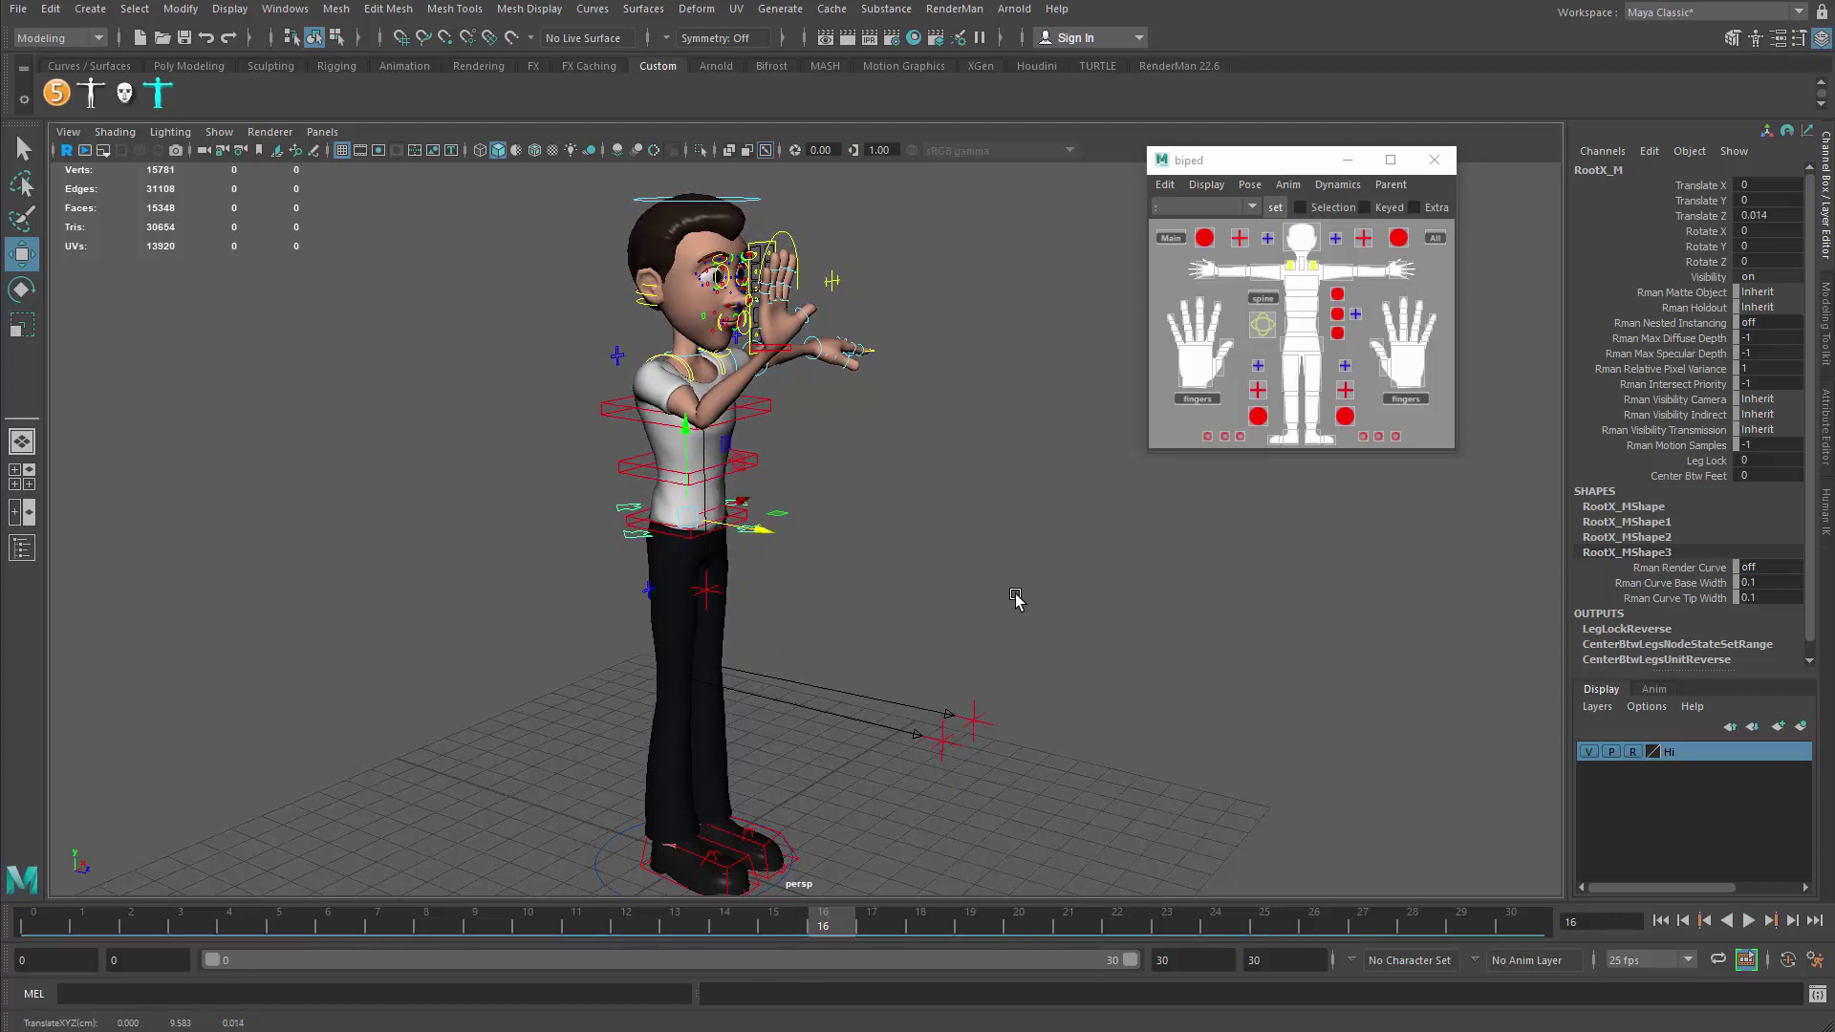
Select the right arm's FKIK switch control and inspect its FKIKBlend keying around frame 16.
mouse_move(820, 922)
left_mouse_down()
mouse_move(778, 922)
mouse_move(833, 924)
left_mouse_up()
left_click(1266, 237)
mouse_move(827, 927)
left_mouse_down()
mouse_move(124, 927)
mouse_move(854, 925)
left_mouse_up()
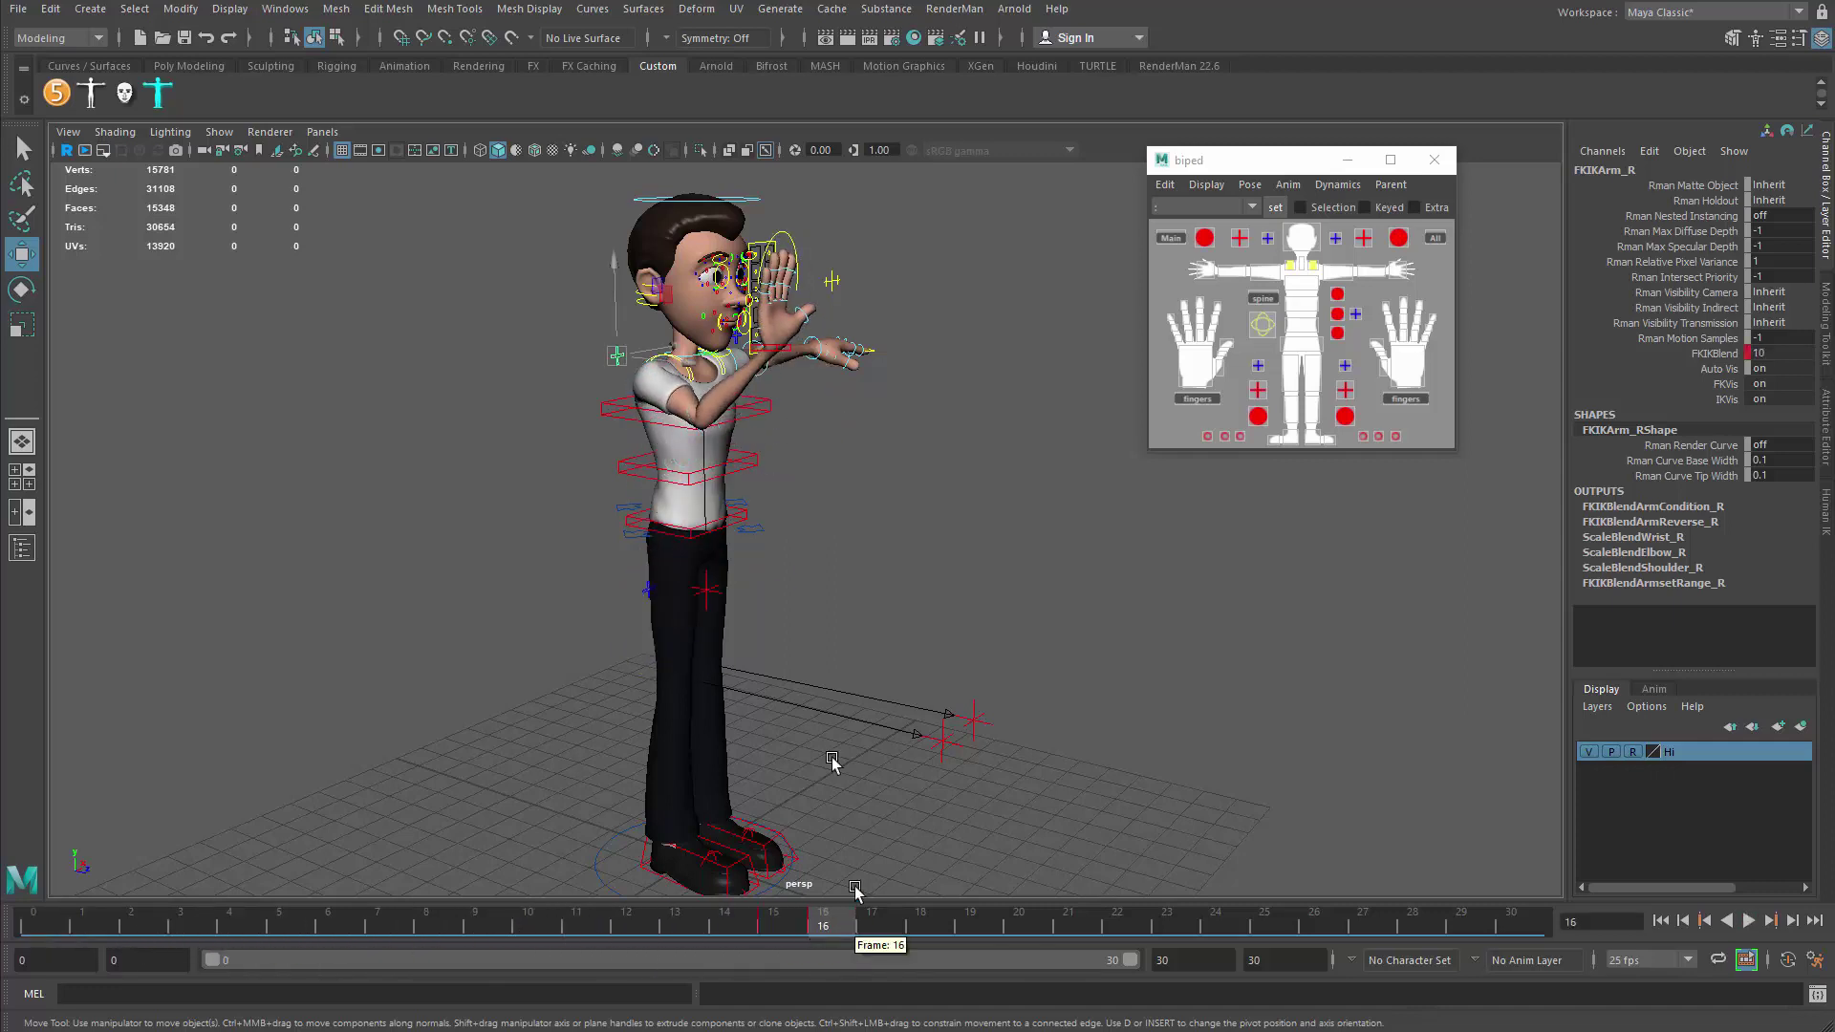
Nudge the root control along Z again, scrub between frames 16 and 15, and reselect the right arm's switch control.
left_click(765, 533)
mouse_move(764, 533)
left_mouse_down()
mouse_move(747, 531)
mouse_move(764, 533)
left_mouse_up()
left_click_drag(833, 925, 776, 932)
left_click(1267, 238)
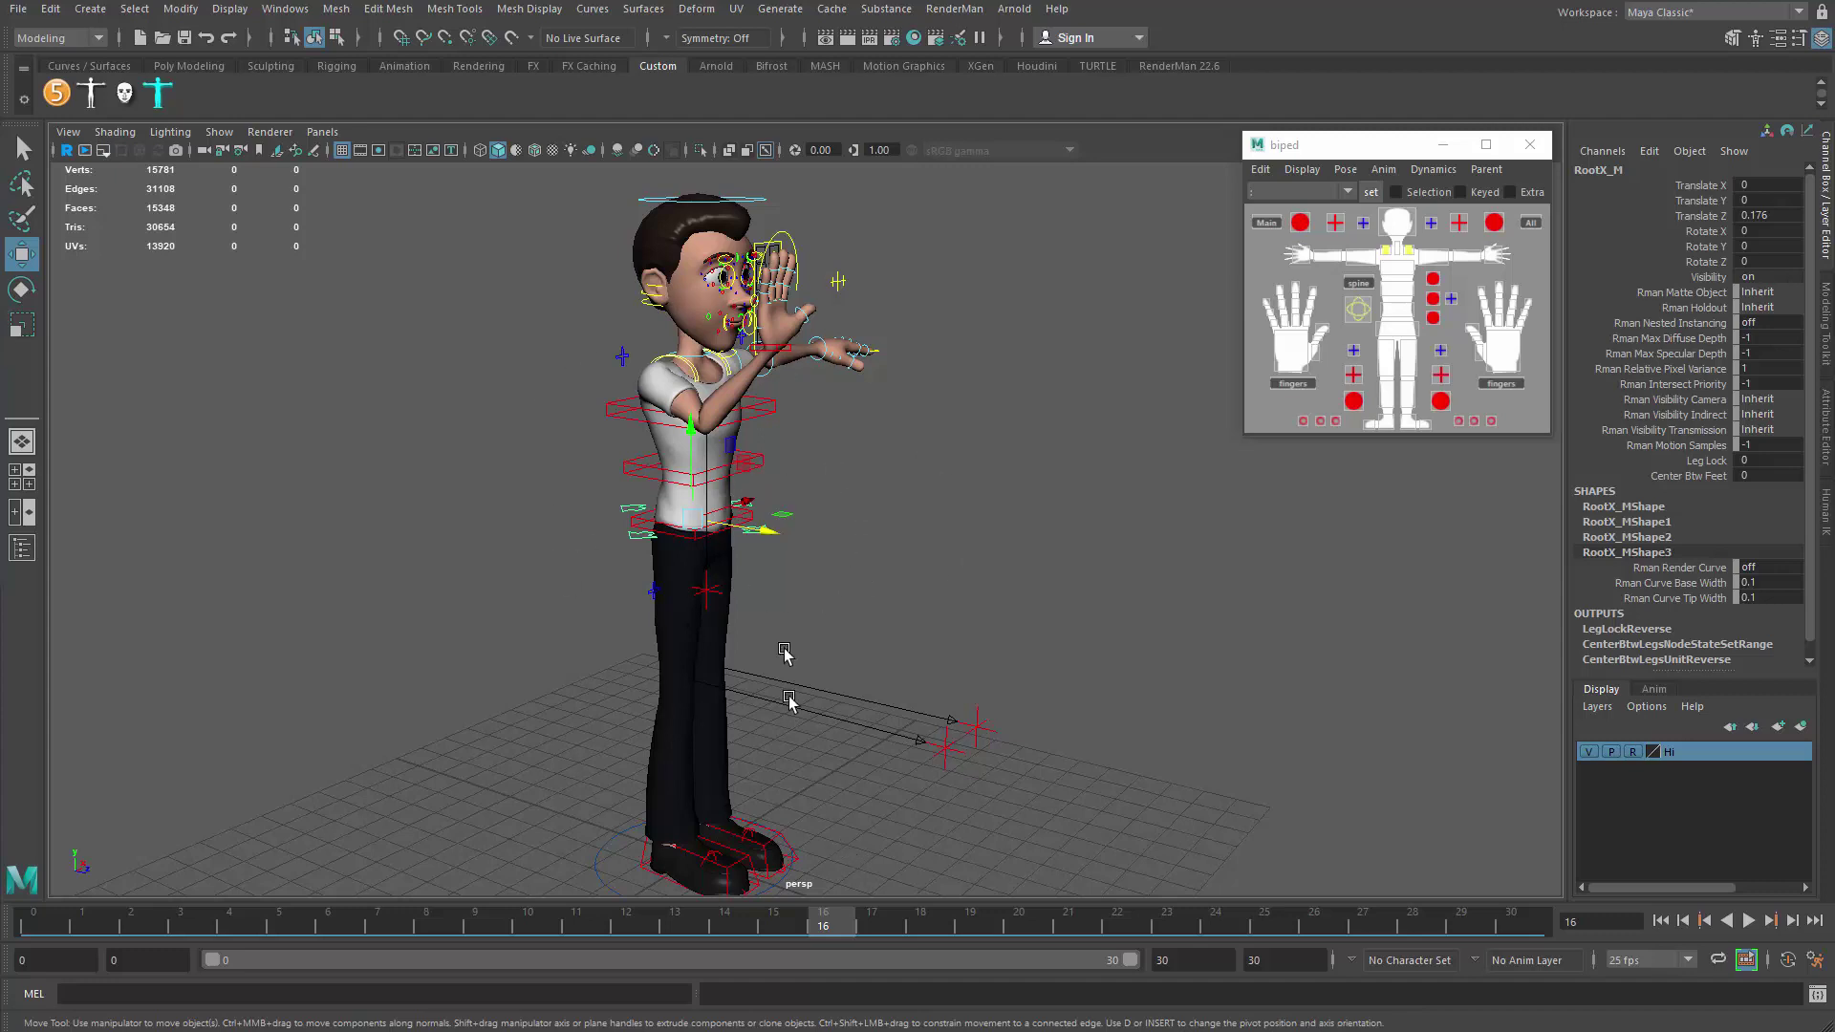
Shift the root control back and forth at frame 16 to test the planted IK hand, leaving Translate Z at about 0.19.
mouse_move(770, 530)
left_mouse_down()
mouse_move(788, 533)
mouse_move(764, 532)
left_mouse_up()
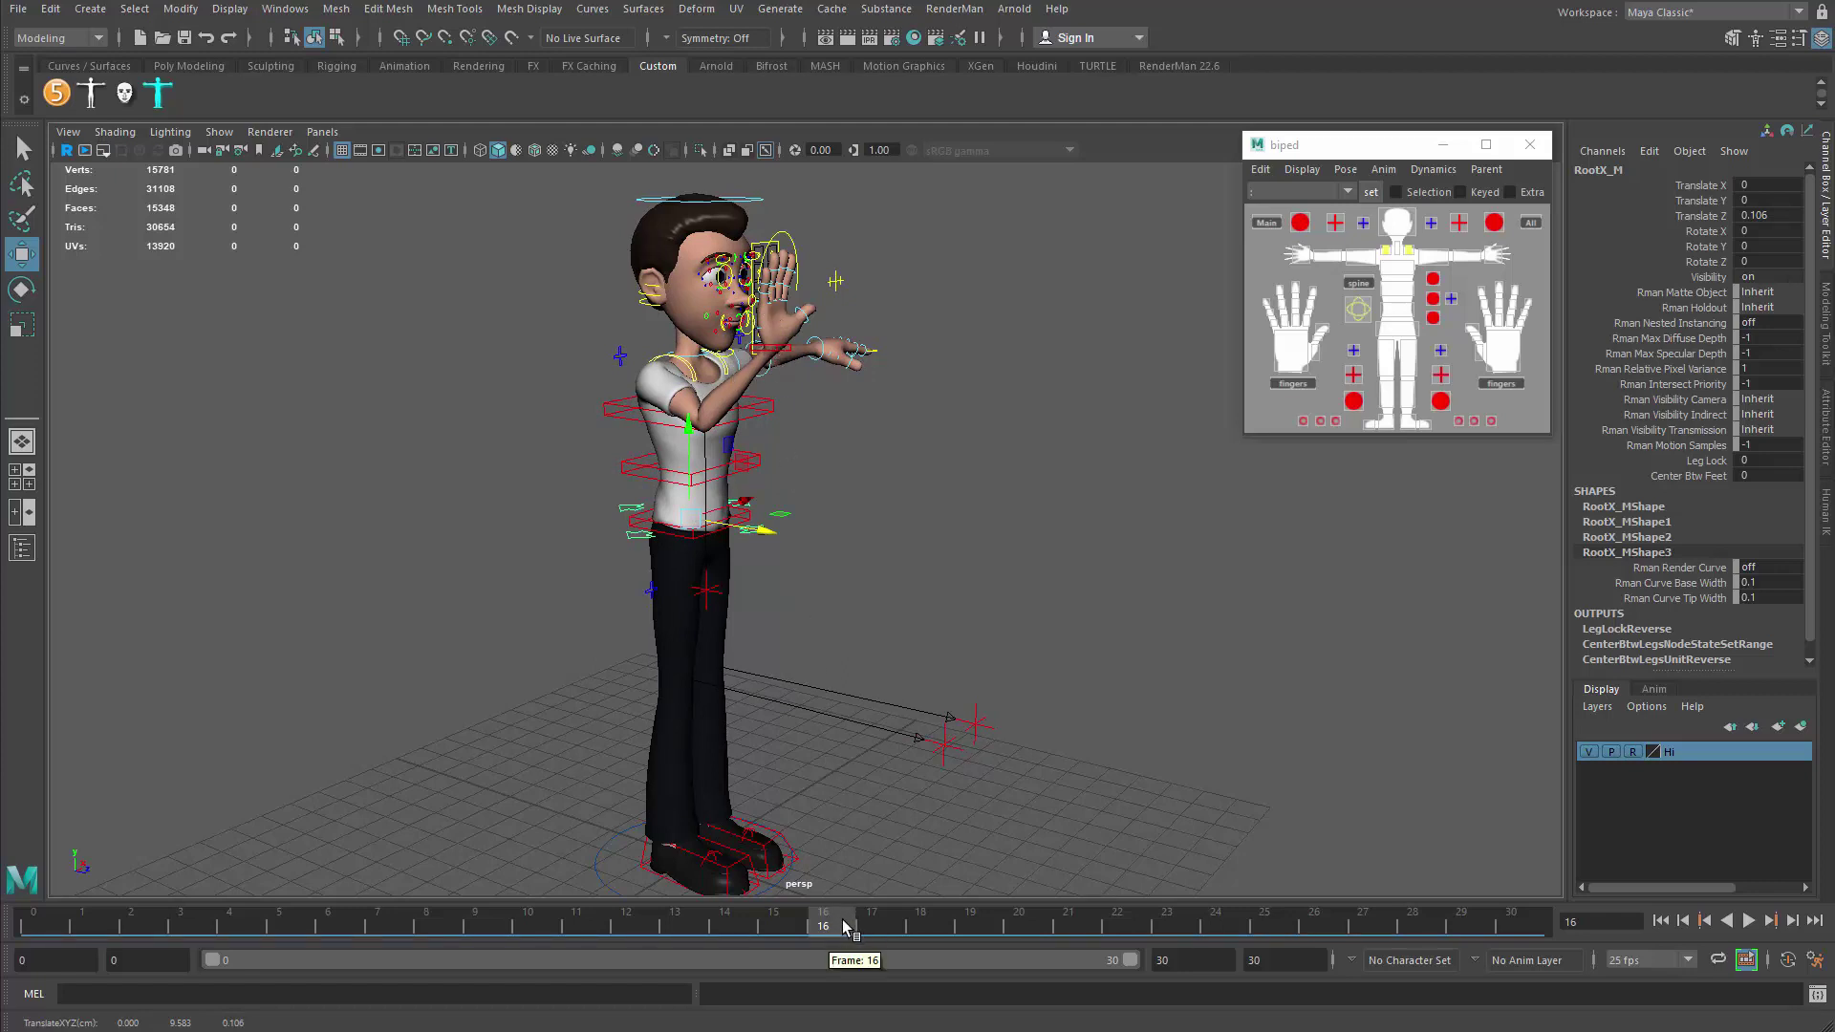
left_click_drag(767, 529, 776, 533)
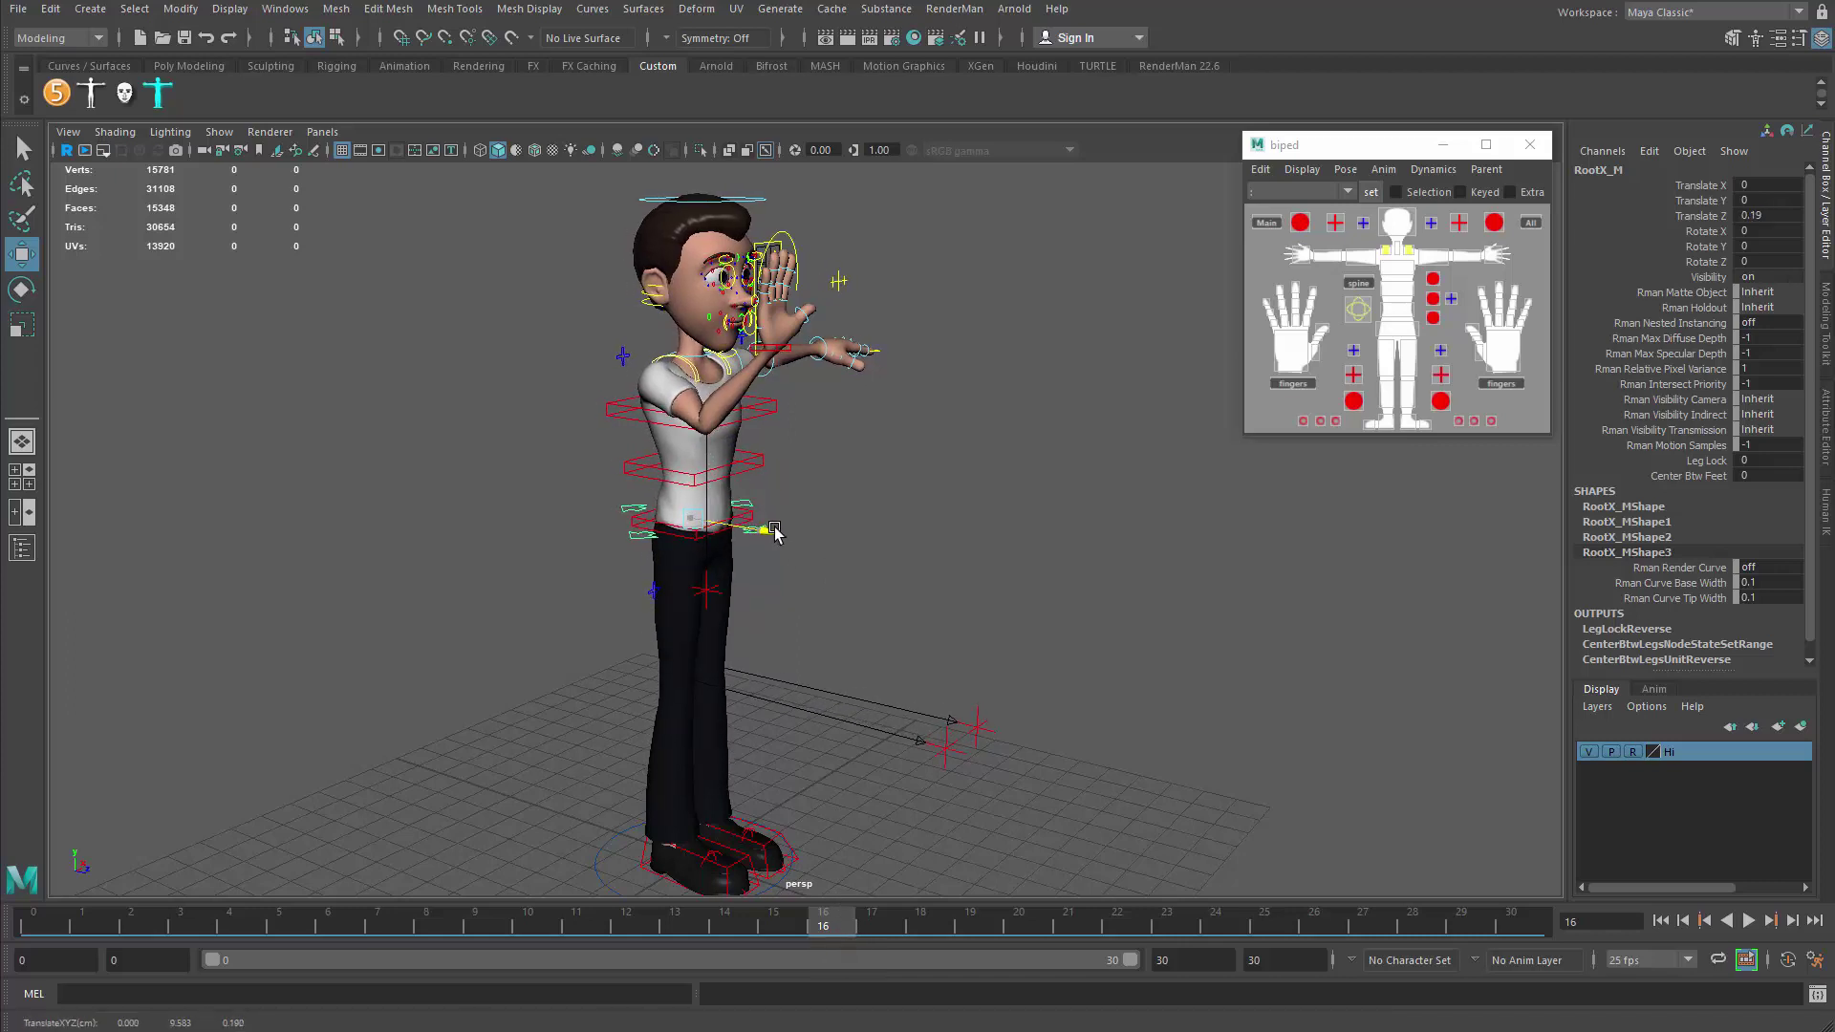
mouse_move(818, 927)
left_mouse_down()
mouse_move(112, 919)
mouse_move(827, 925)
mouse_move(812, 925)
left_mouse_up()
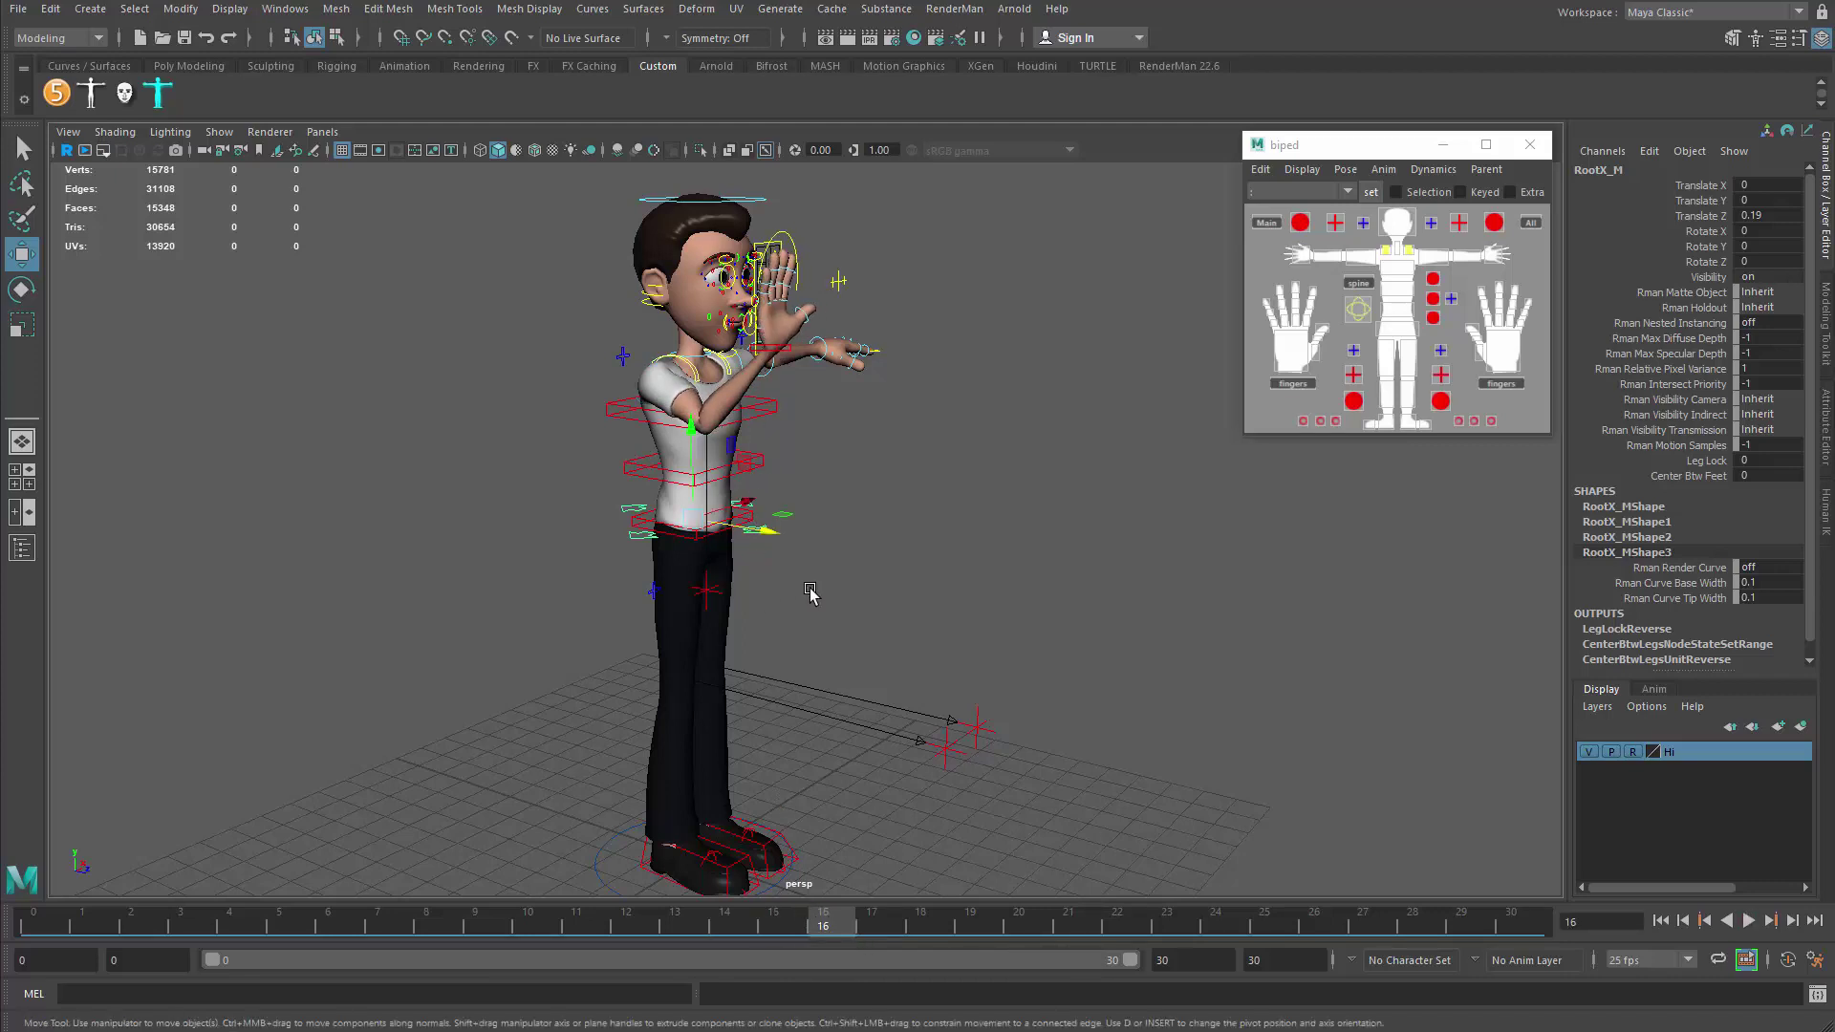